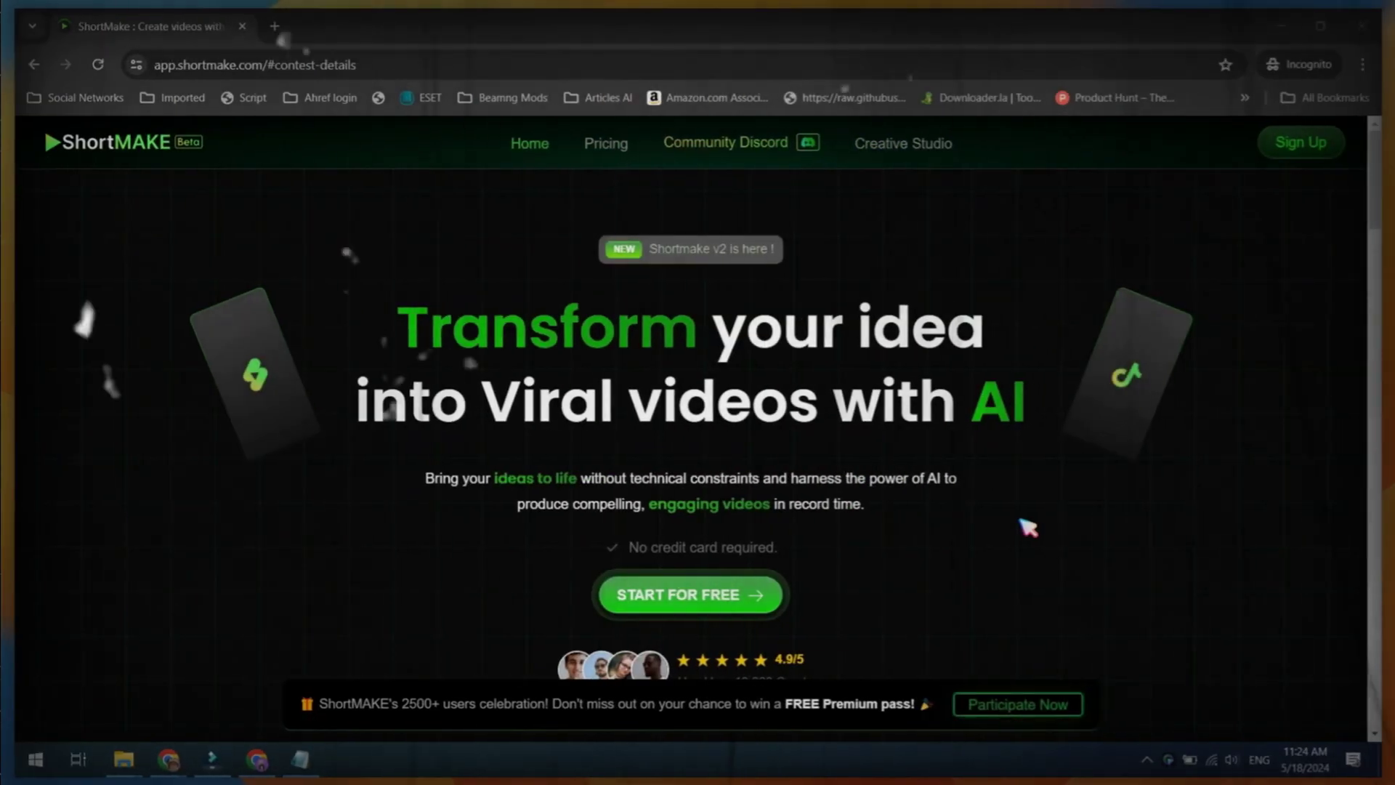
# Step: Open the us | general channel in the ShortMake AI Discord server and read its older messages
pyautogui.scroll(-1, 1027, 526)
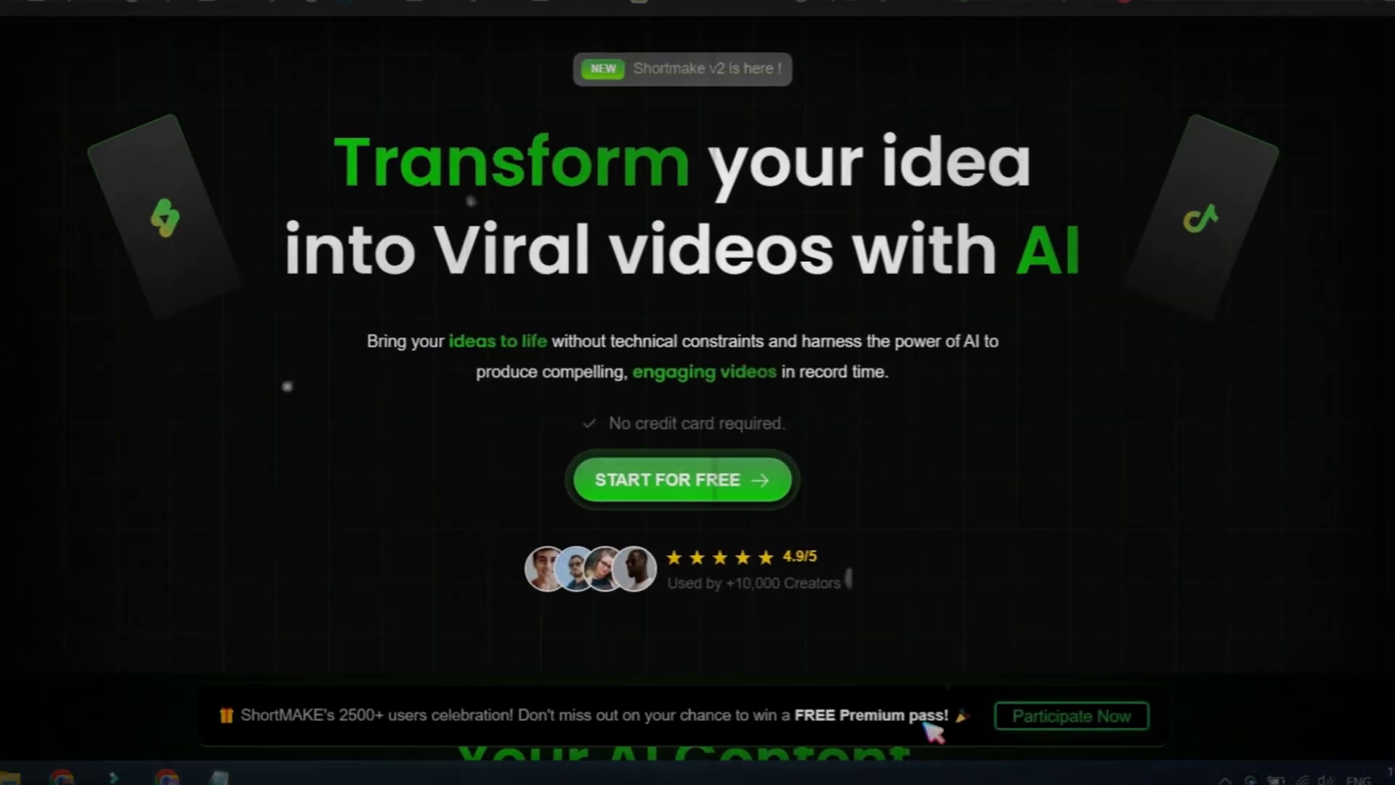
pyautogui.scroll(-1, 930, 730)
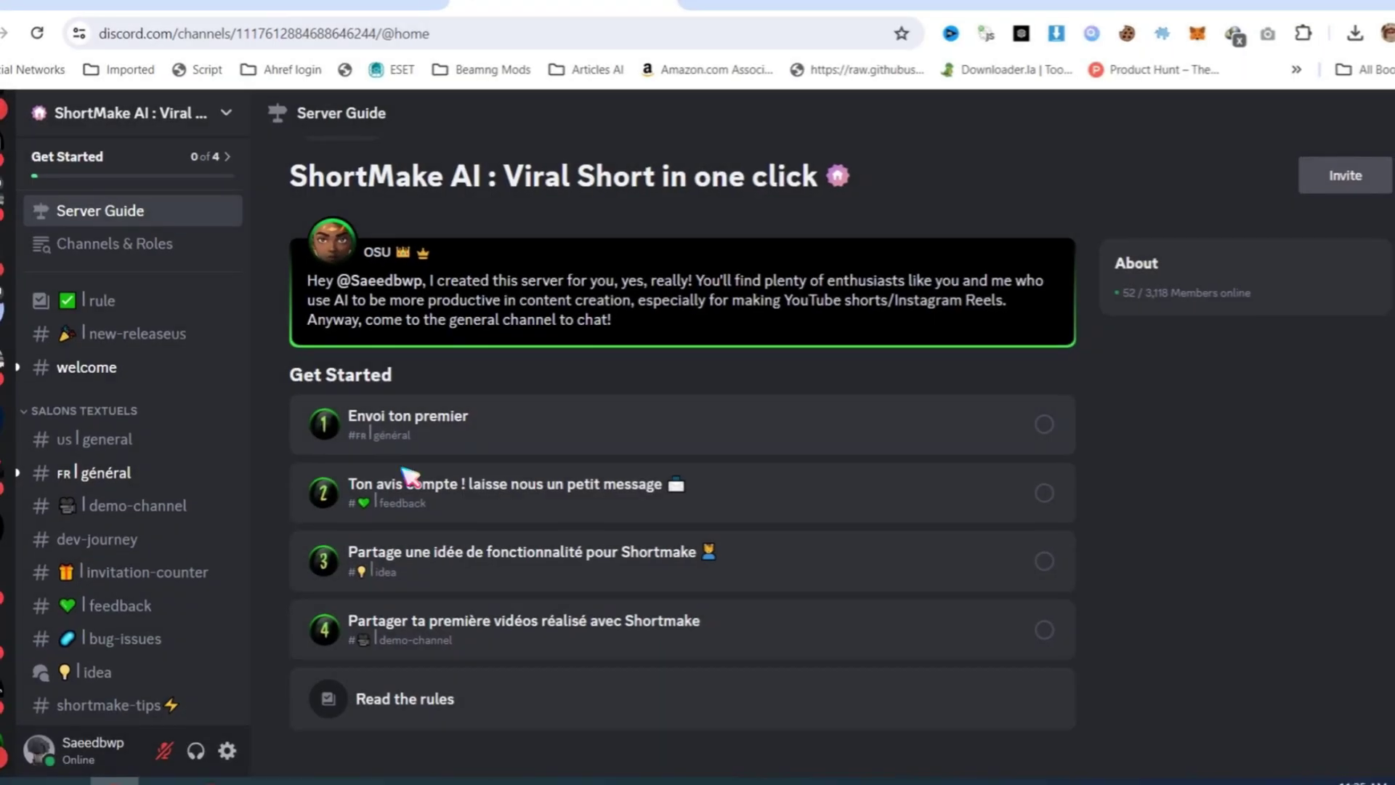
pyautogui.scroll(-1, 125, 446)
pyautogui.click(143, 371)
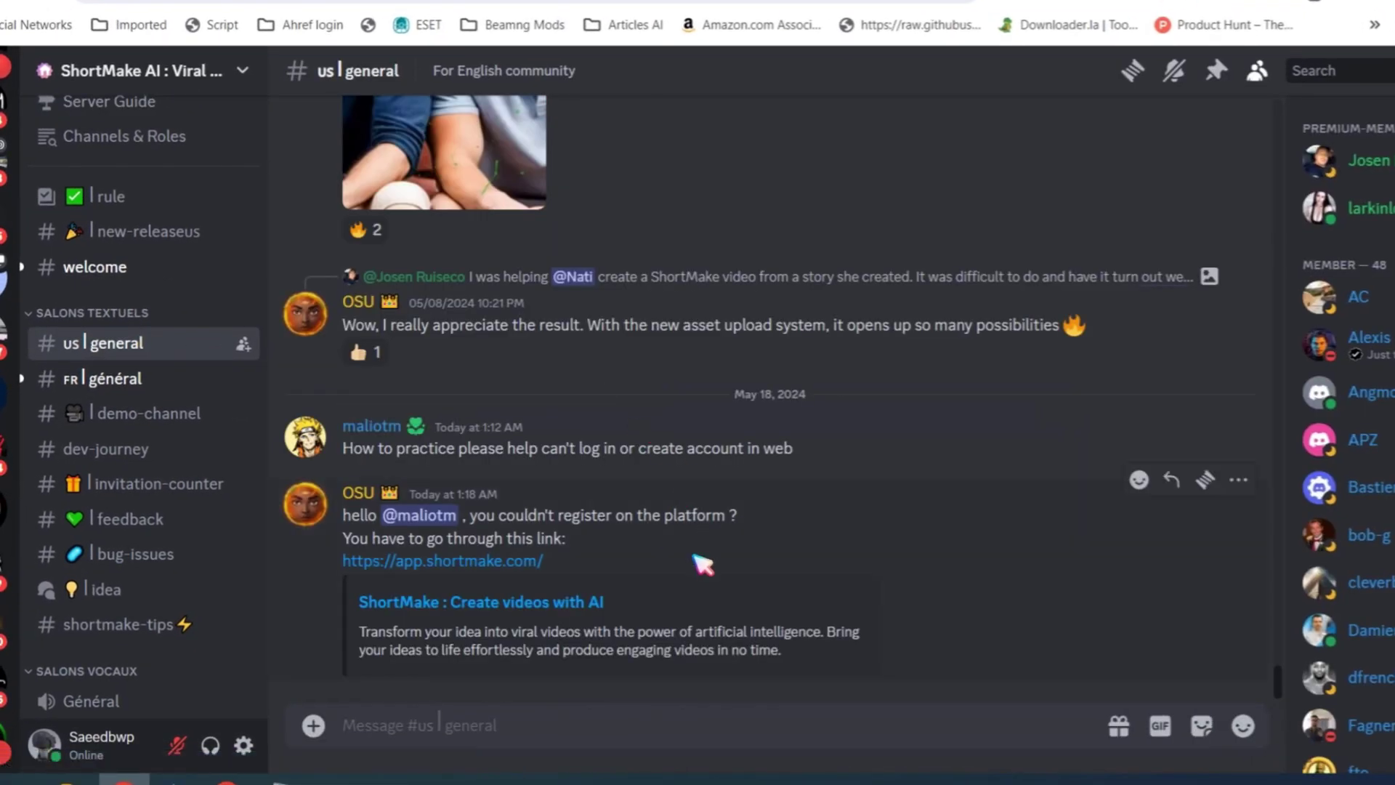
pyautogui.scroll(15, 701, 563)
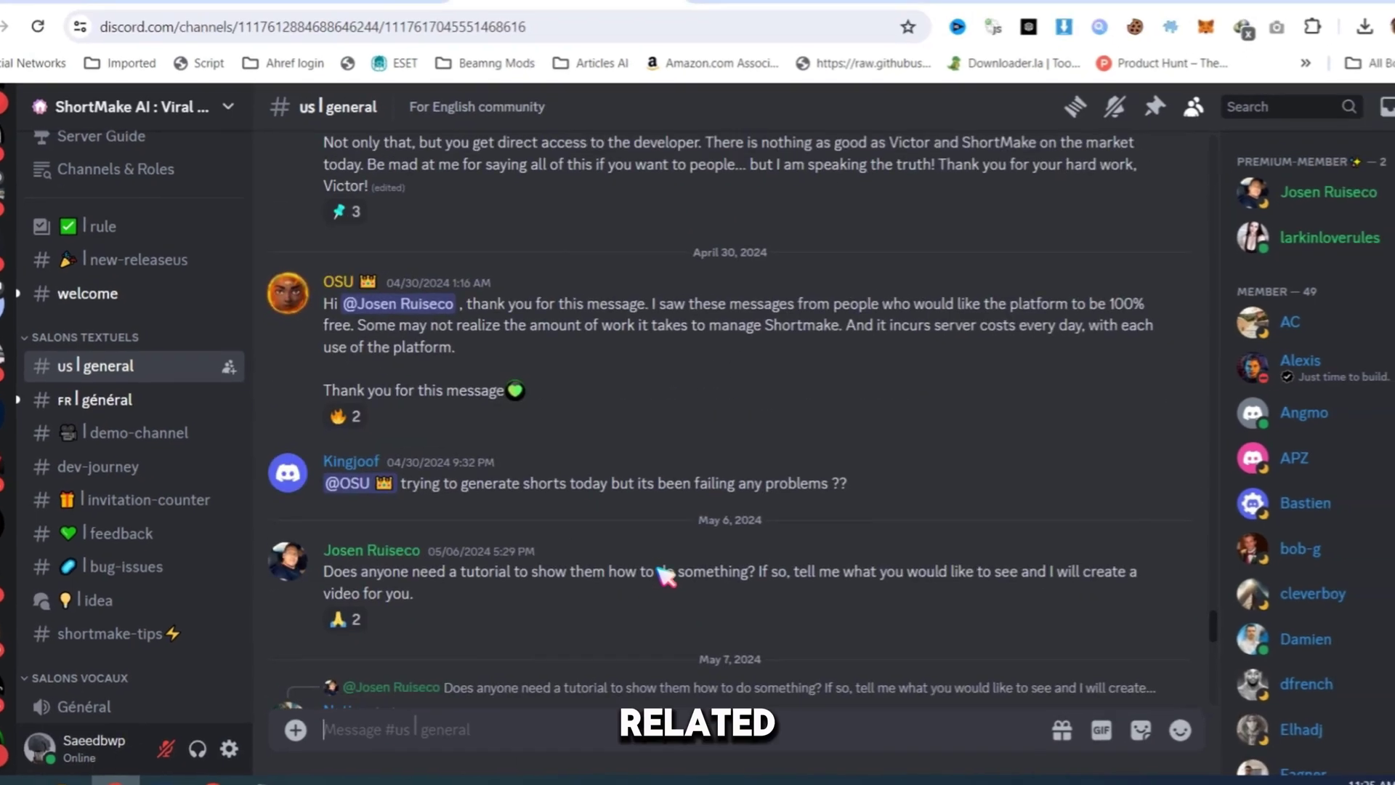
pyautogui.scroll(20, 659, 578)
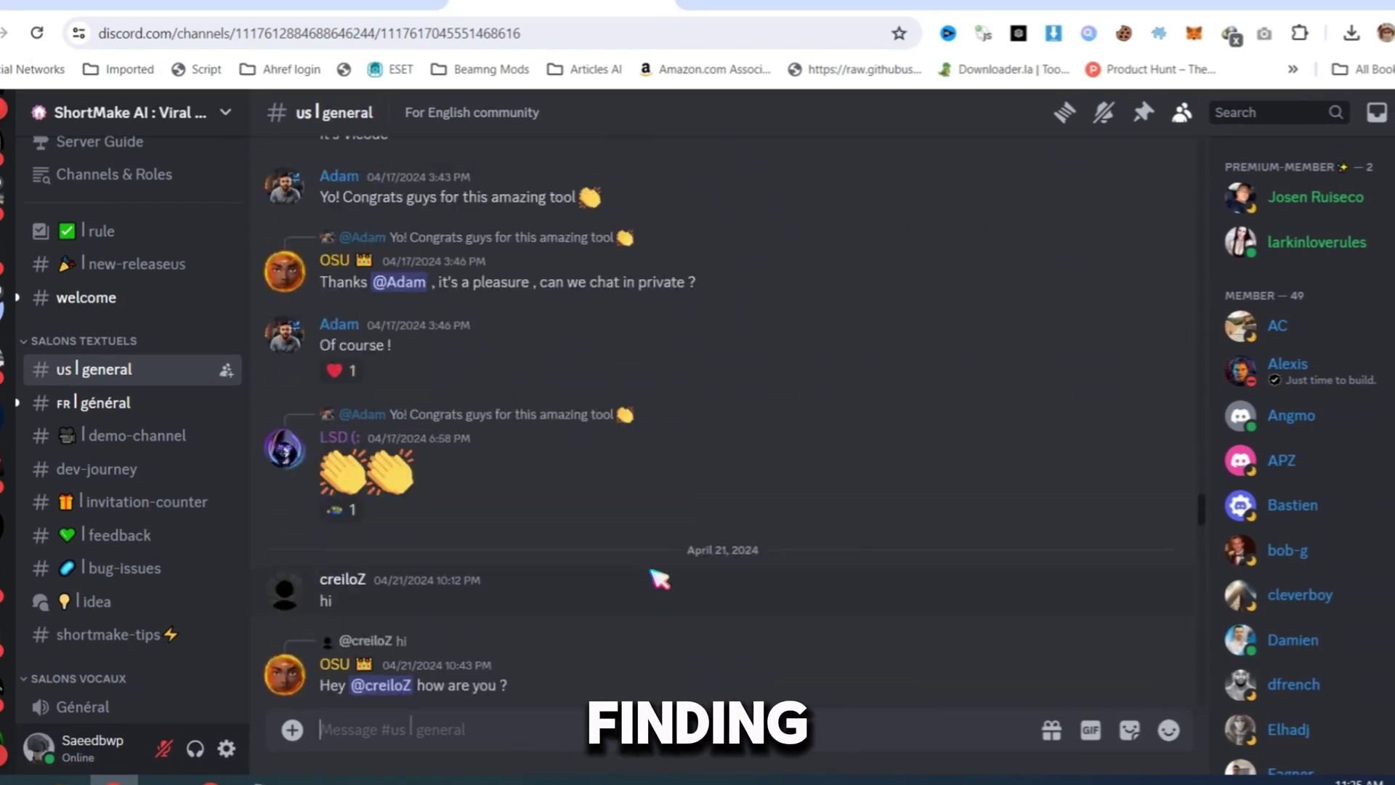
pyautogui.scroll(10, 659, 578)
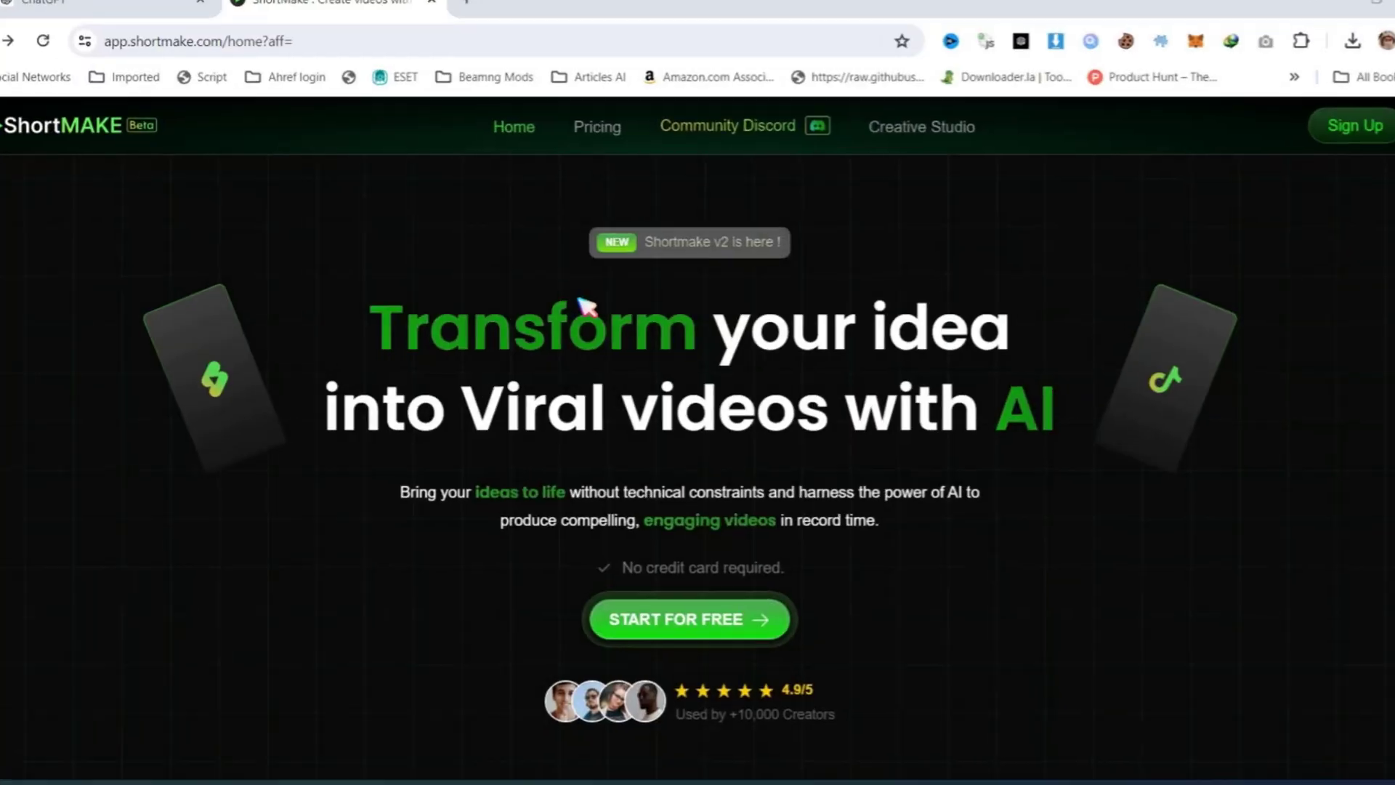
# Step: Review the Starter, Creator and Pro plan prices on the Pricing page
pyautogui.click(574, 82)
pyautogui.scroll(-5, 581, 232)
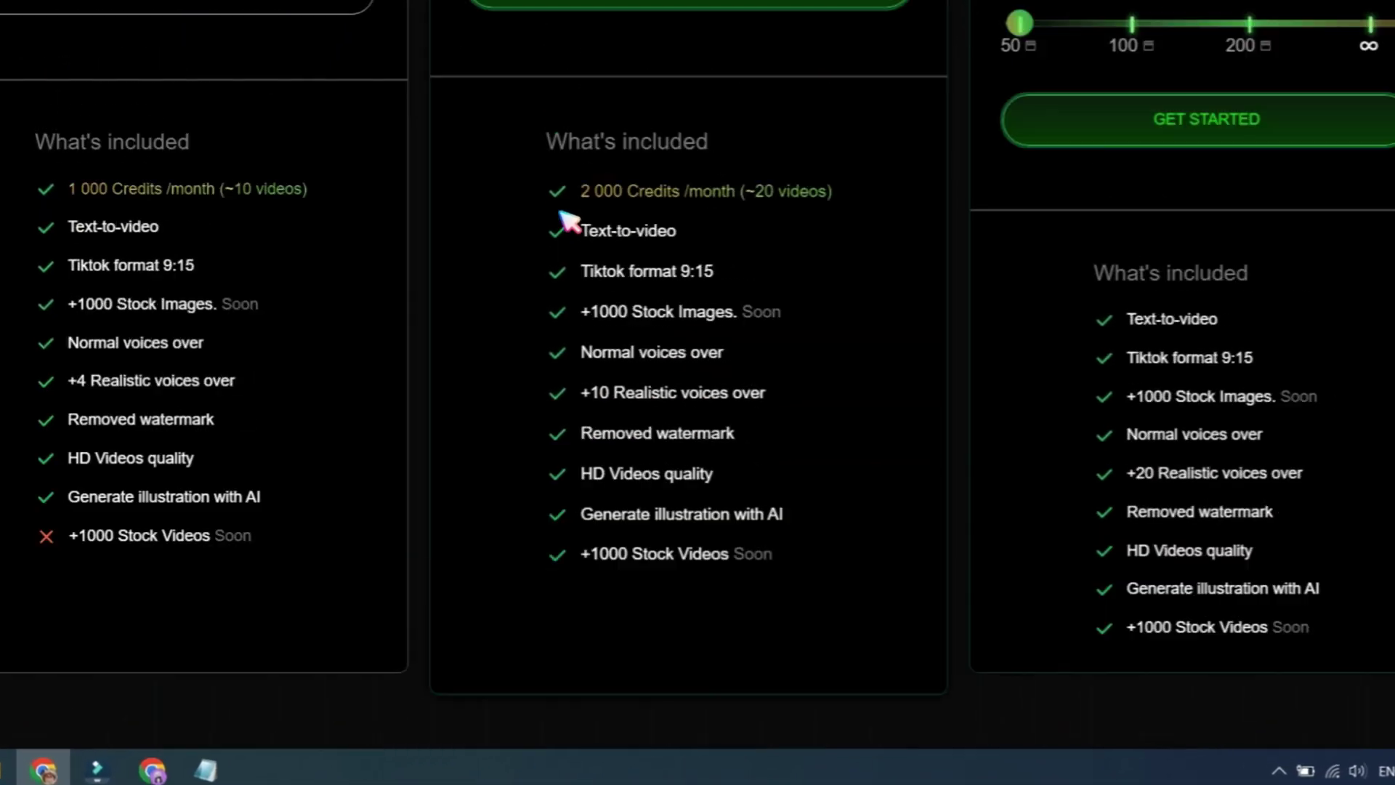
pyautogui.scroll(5, 563, 214)
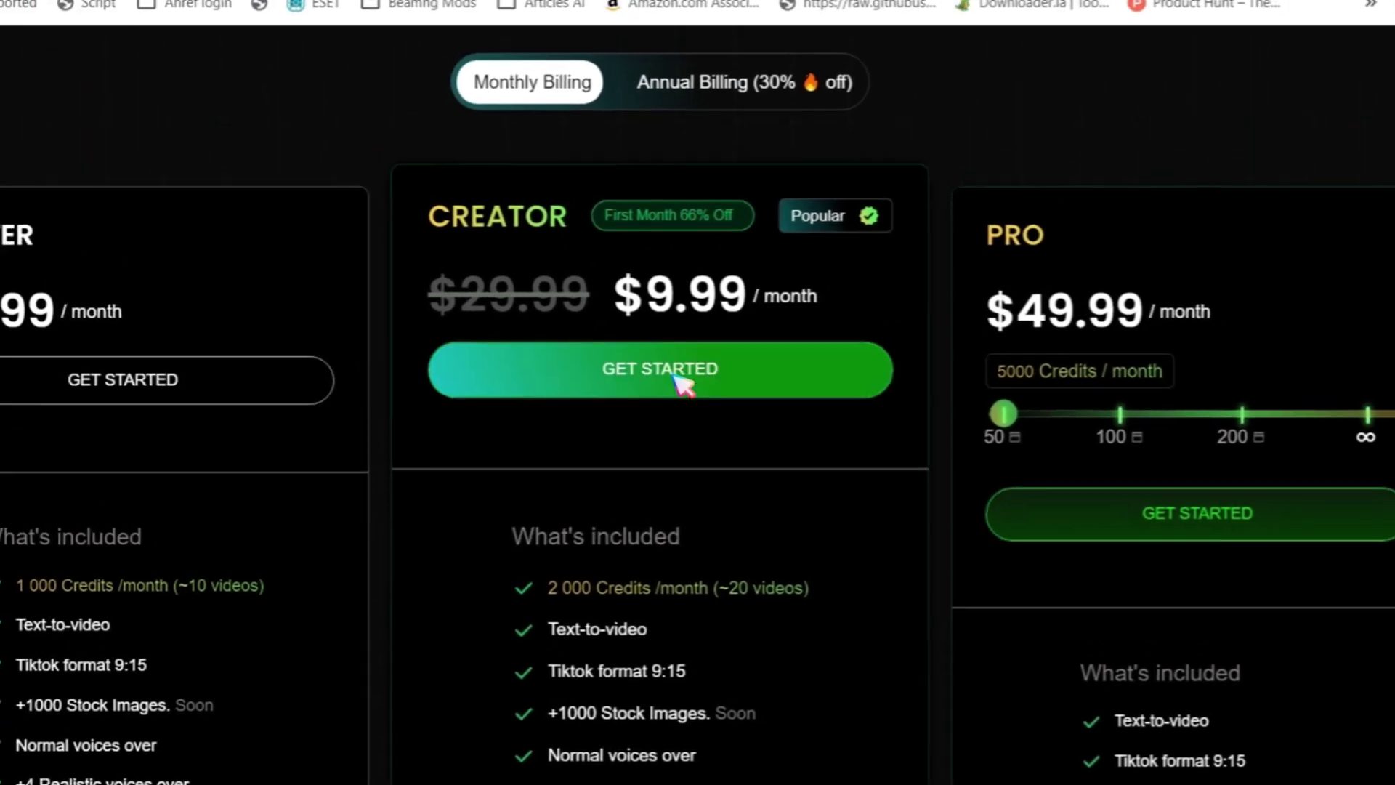
pyautogui.scroll(-2, 678, 445)
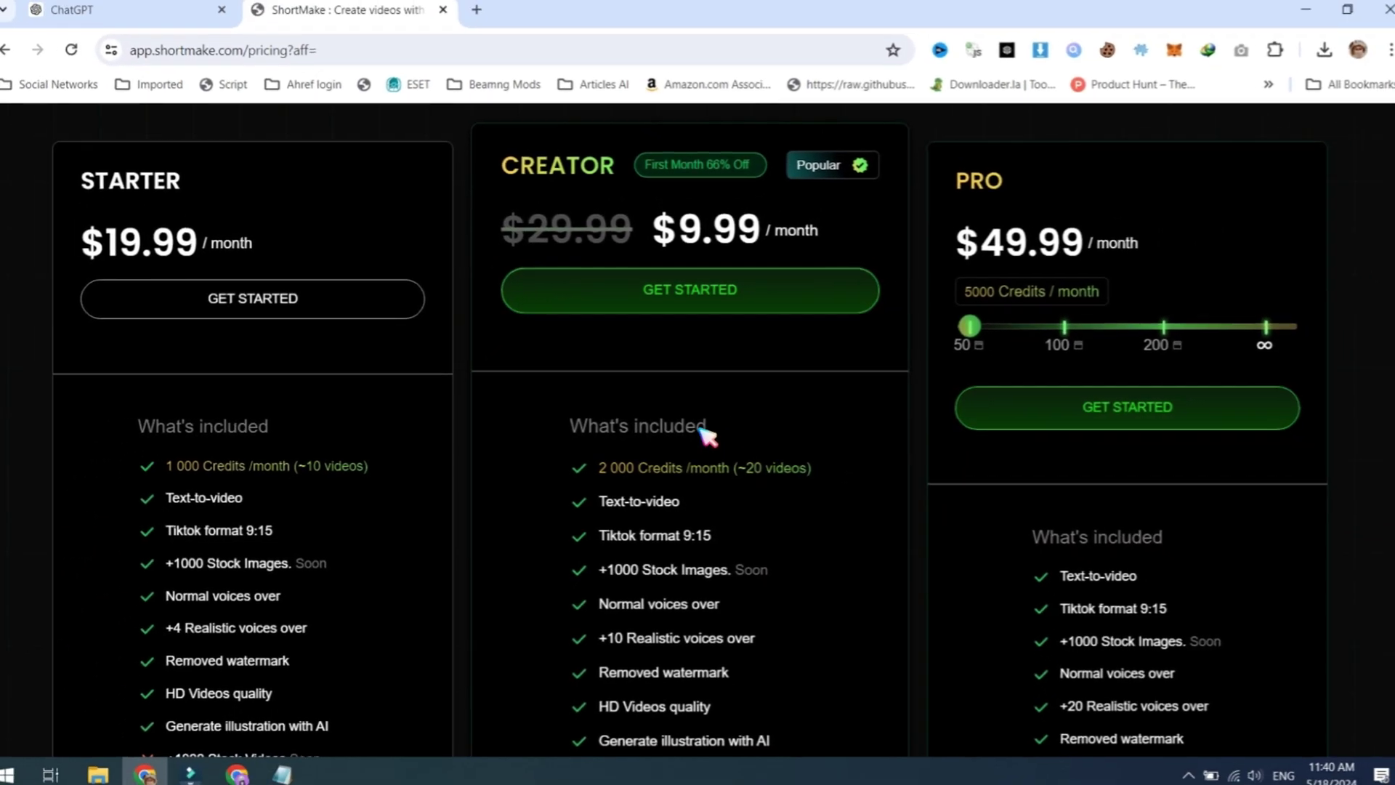
pyautogui.scroll(5, 705, 433)
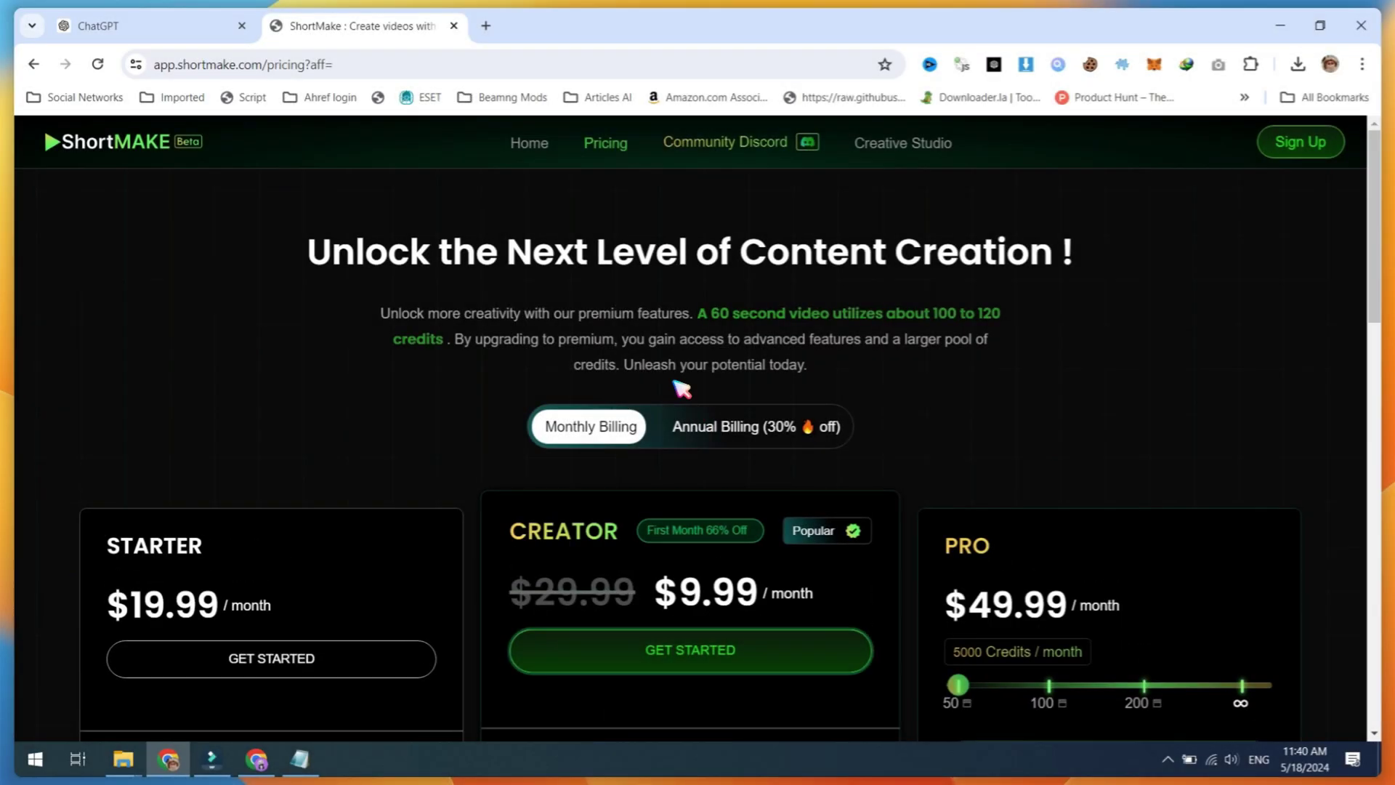
# Step: Return to the homepage and sign in with a Google account through Start for Free
pyautogui.click(536, 153)
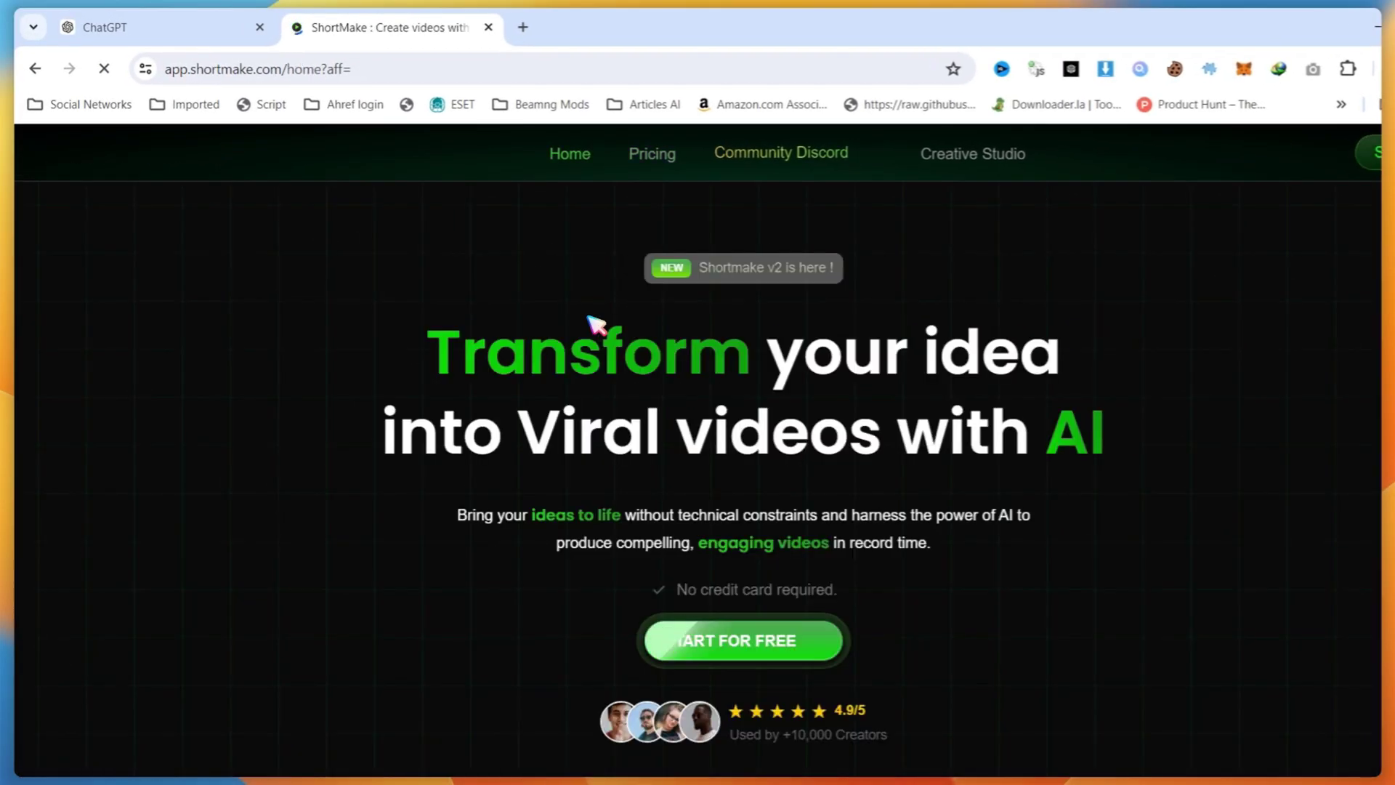
pyautogui.scroll(-2, 632, 349)
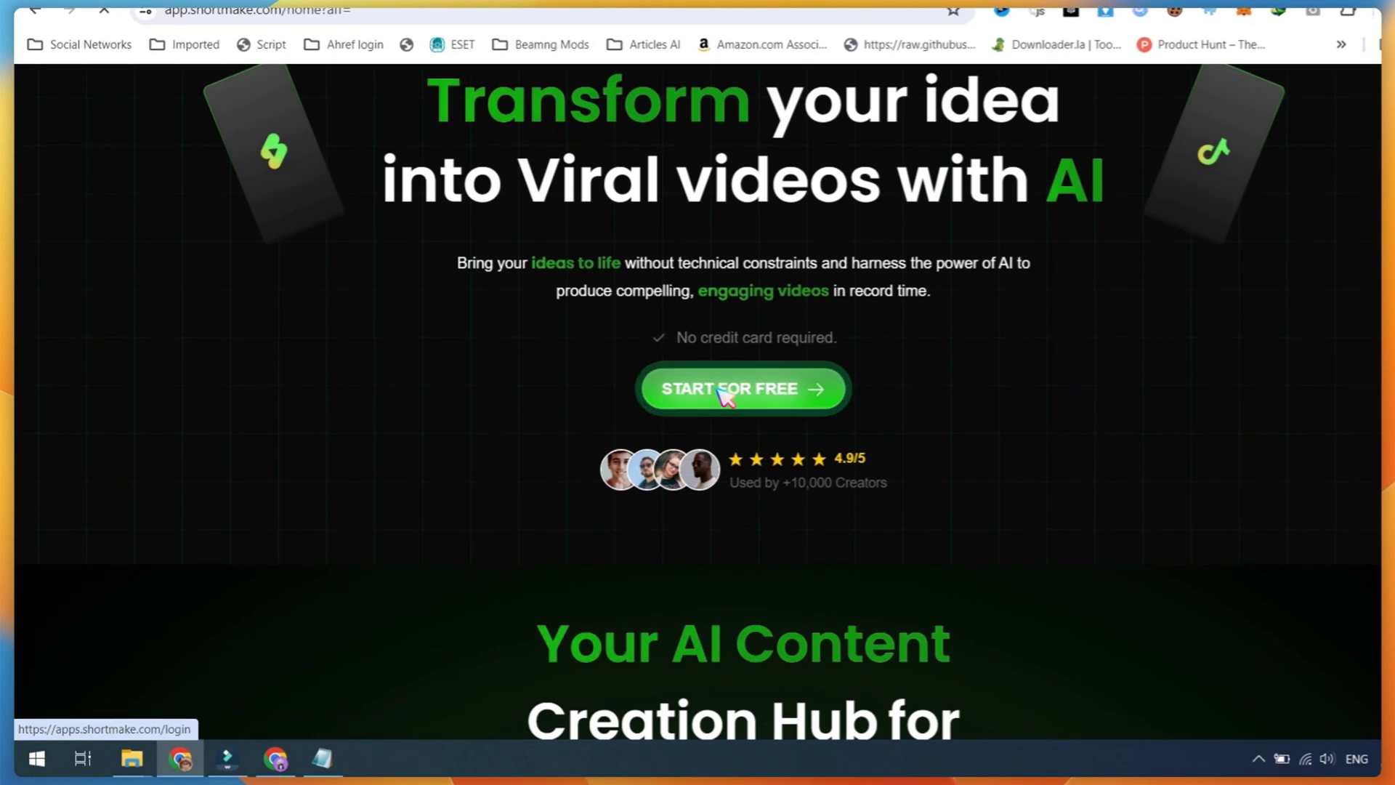
pyautogui.click(724, 396)
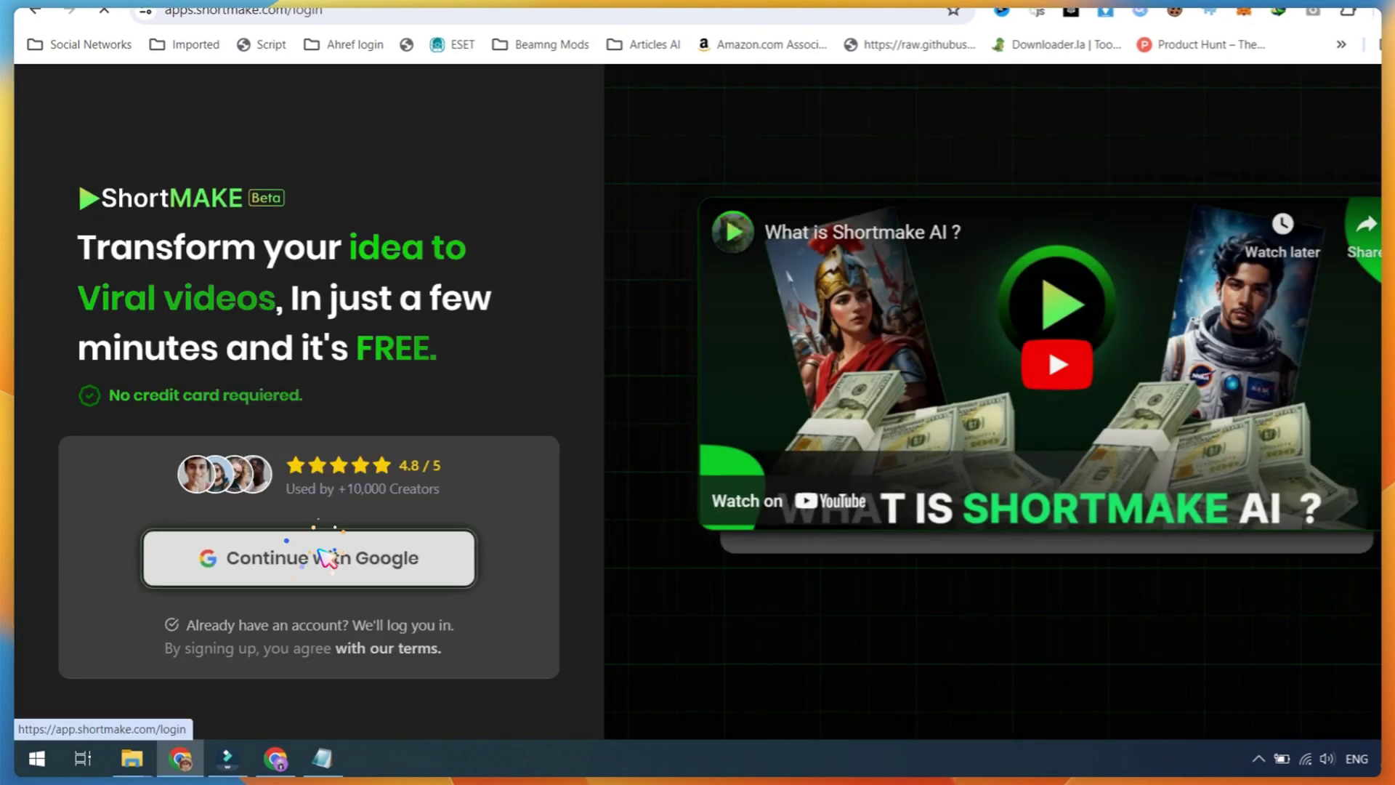
pyautogui.click(324, 558)
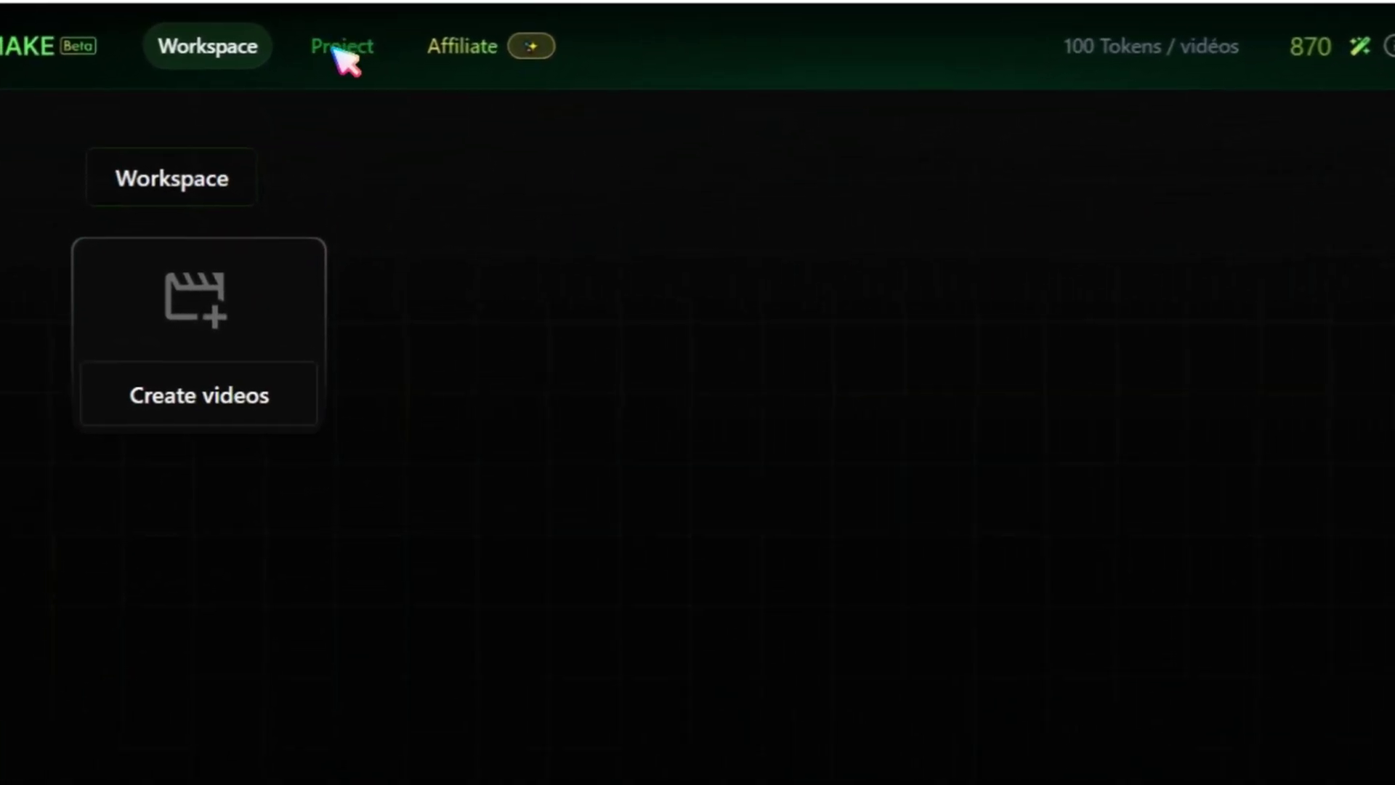
# Step: Start a new project and set the Custom Script Style story style to Motivation
pyautogui.click(335, 54)
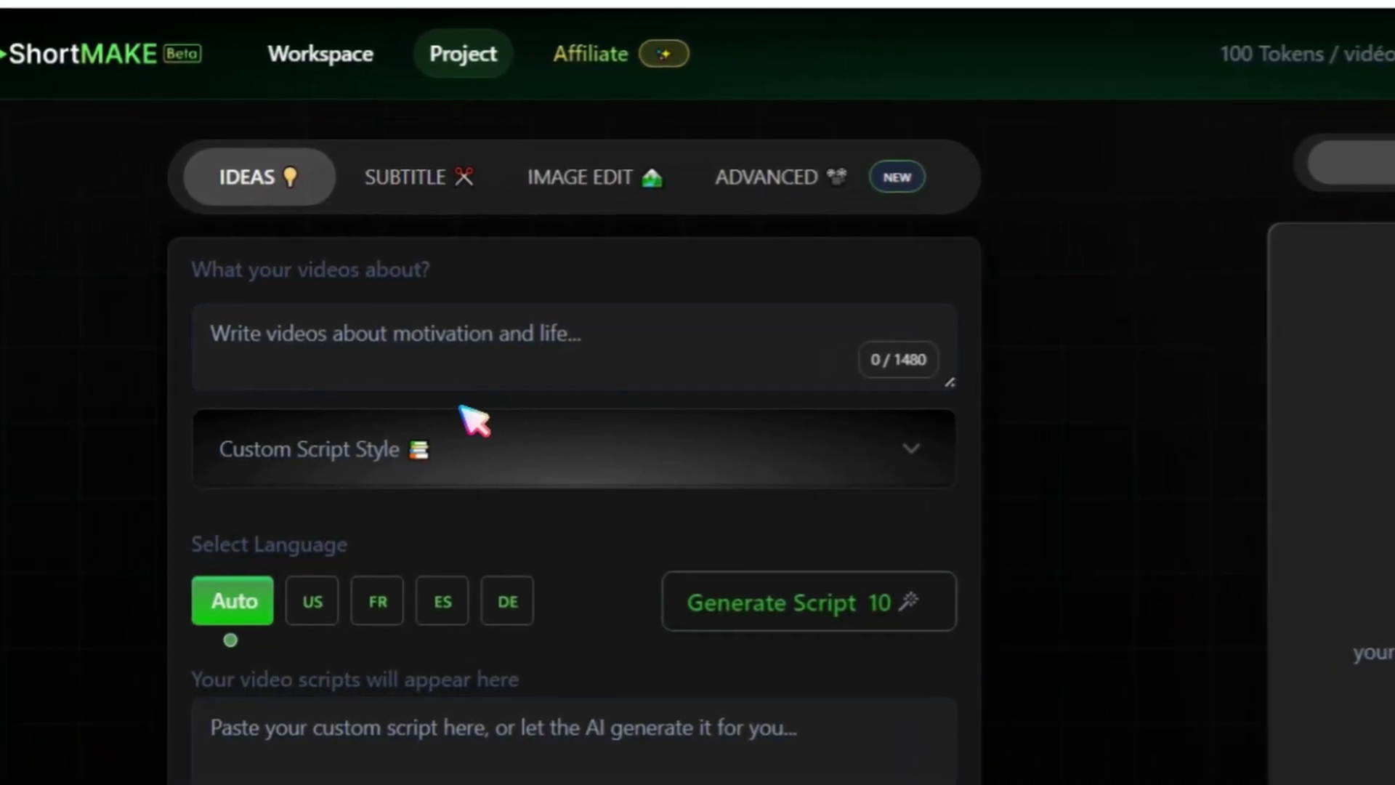
pyautogui.click(481, 330)
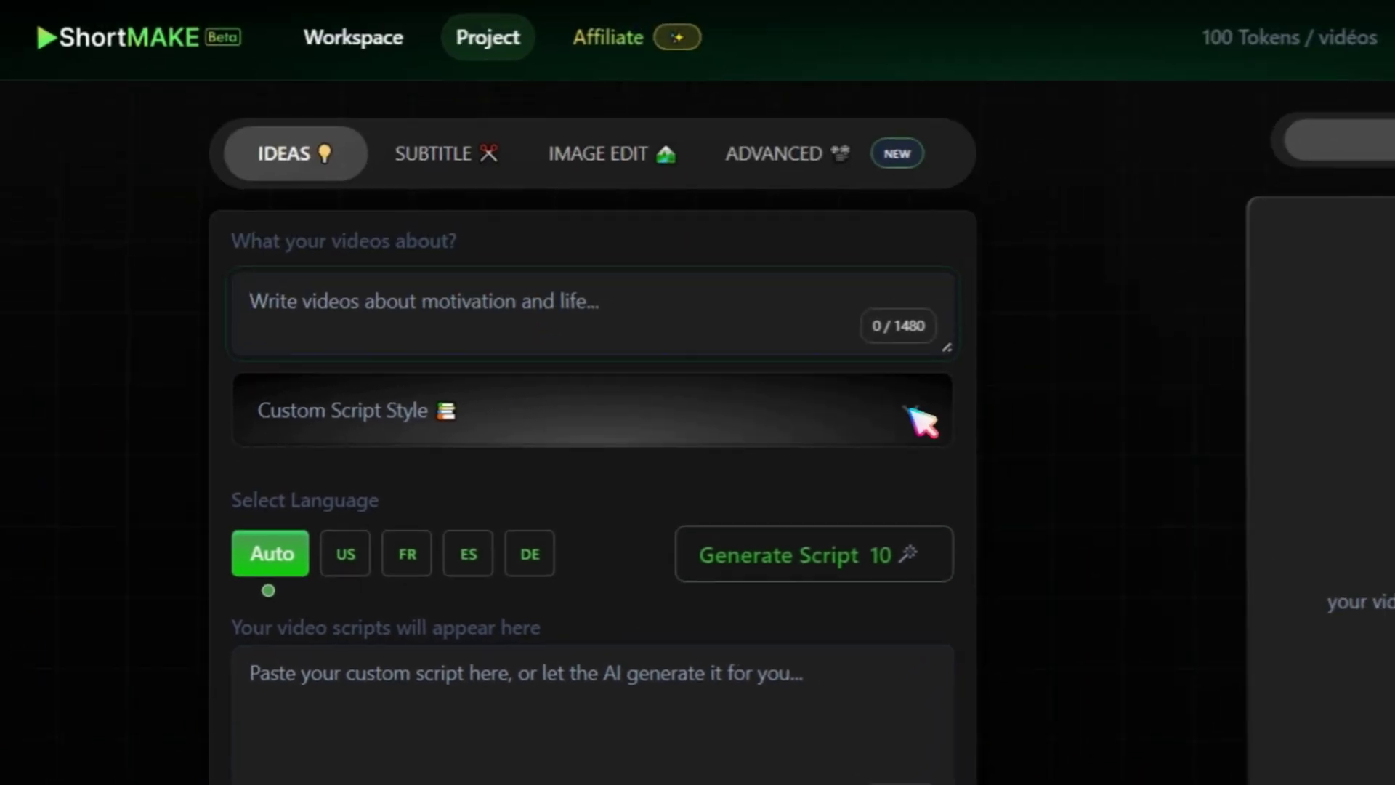
pyautogui.click(974, 377)
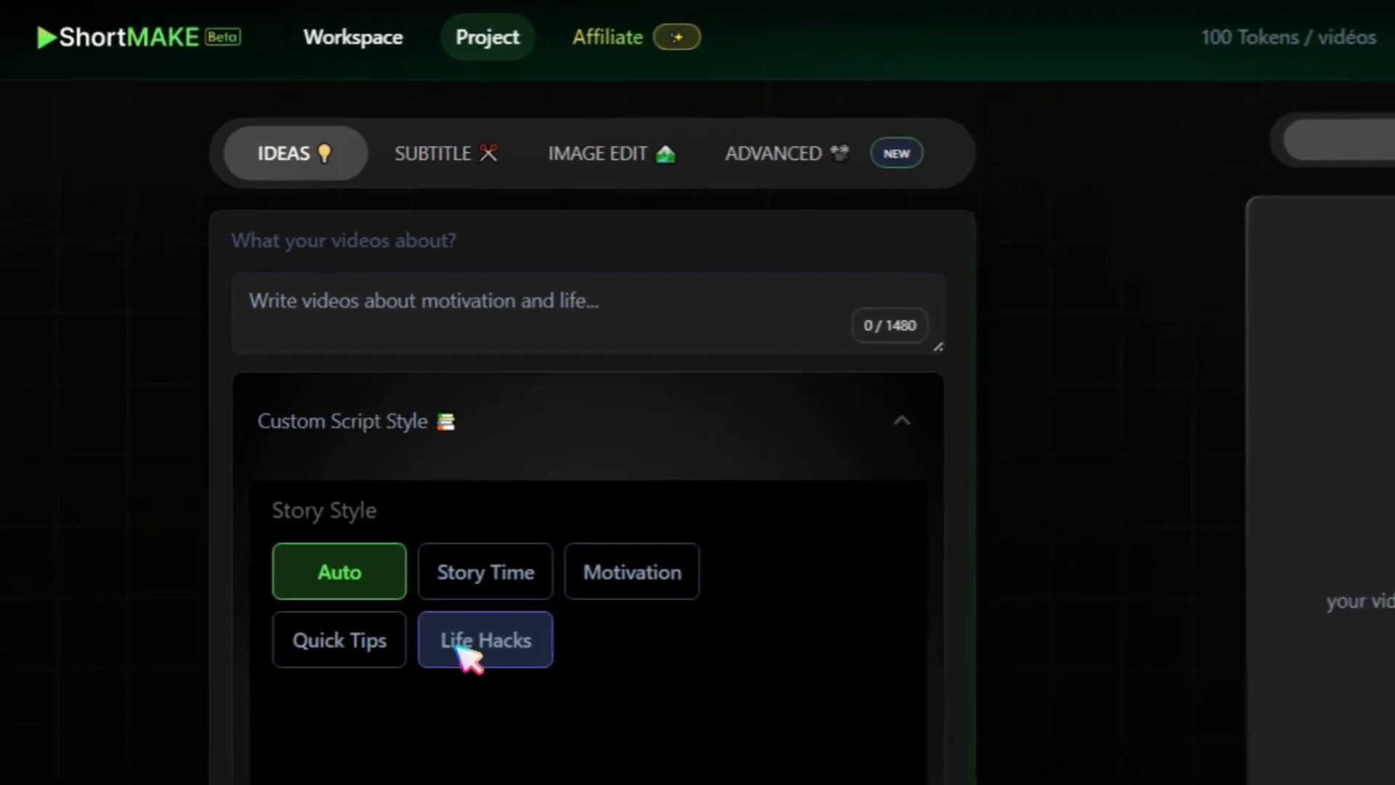
pyautogui.scroll(-2, 513, 676)
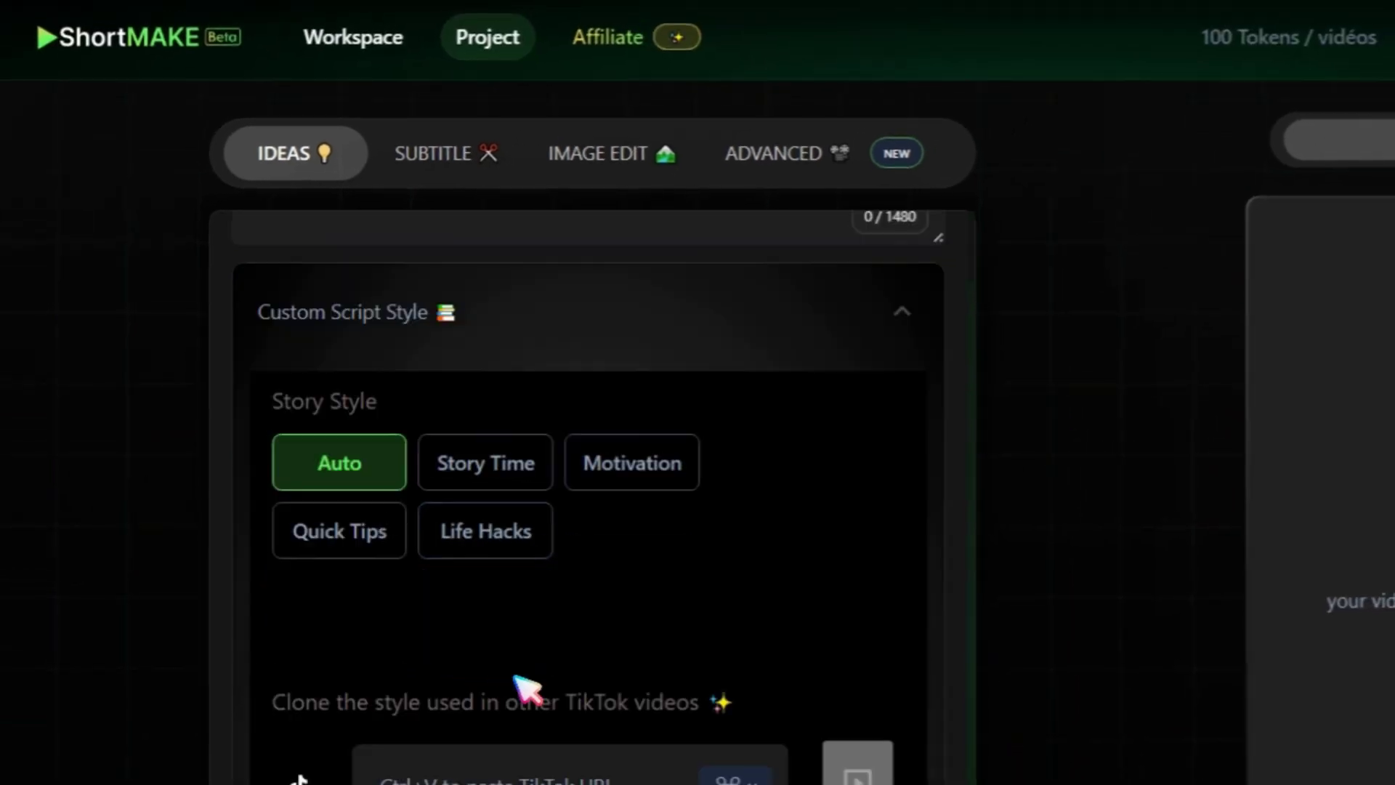
pyautogui.scroll(2, 515, 676)
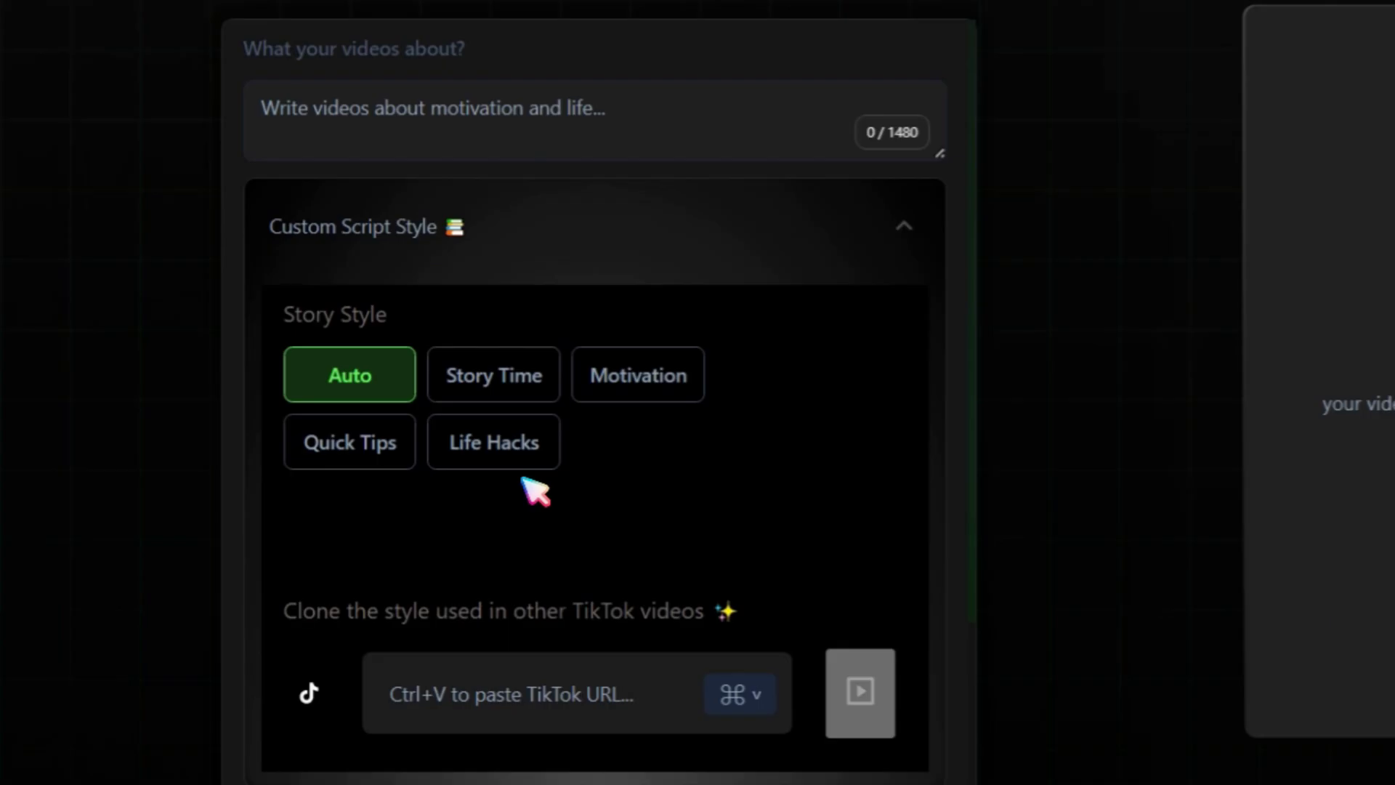
pyautogui.scroll(-2, 472, 567)
pyautogui.click(478, 537)
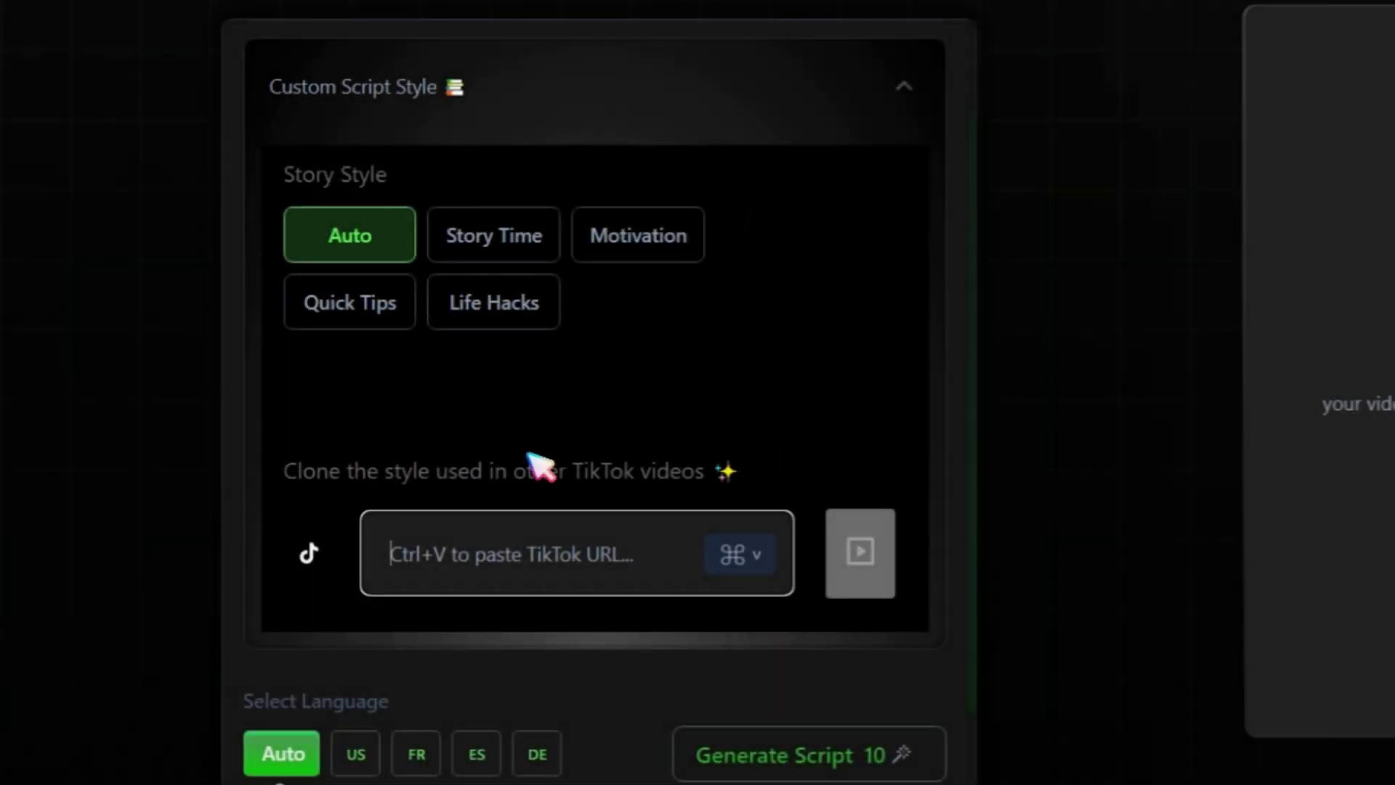
pyautogui.scroll(2, 534, 465)
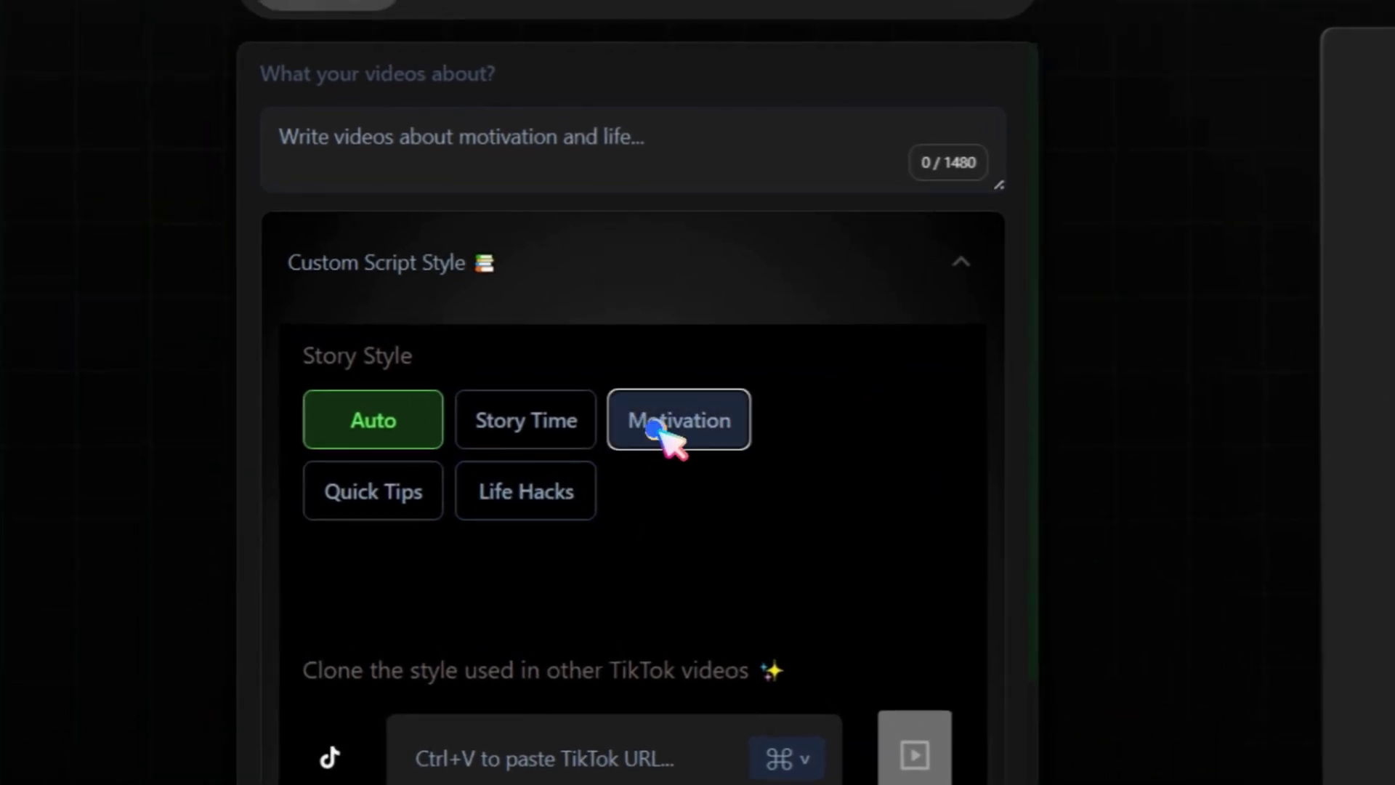
pyautogui.click(663, 435)
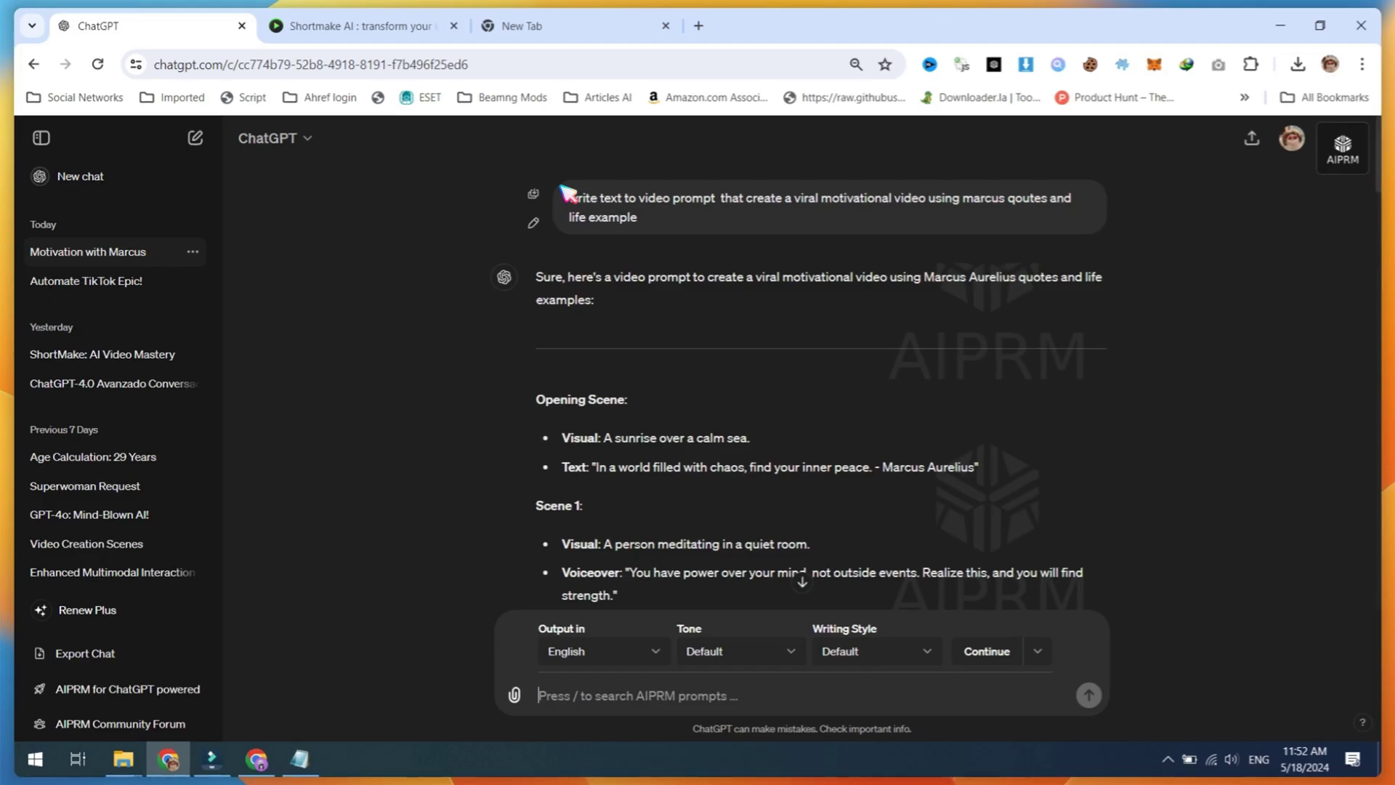
# Step: Copy ChatGPT's paragraph-form Marcus Aurelius motivational video prompt
pyautogui.tripleClick(565, 187)
pyautogui.moveTo(614, 215); pyautogui.dragTo(741, 219)
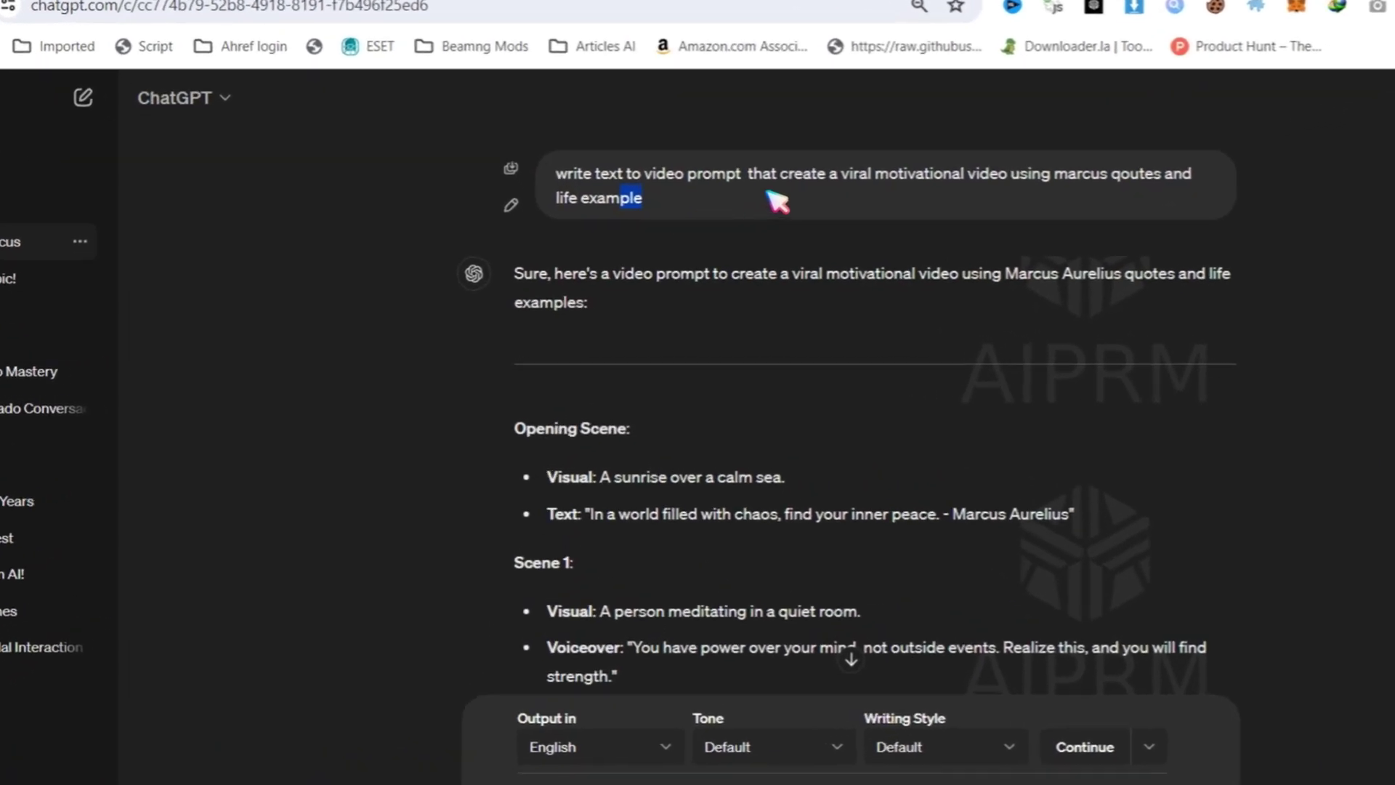
pyautogui.scroll(-20, 754, 187)
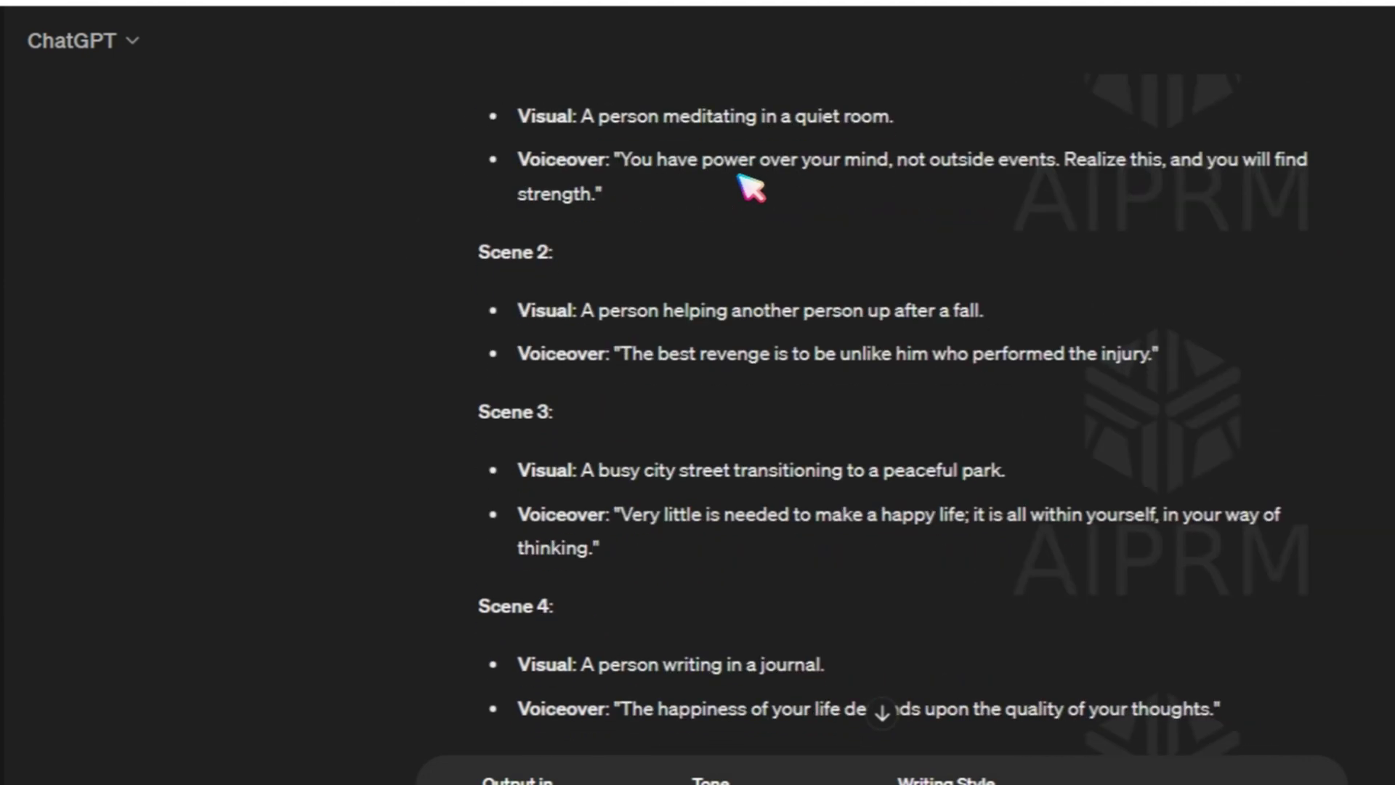
pyautogui.scroll(-8, 642, 386)
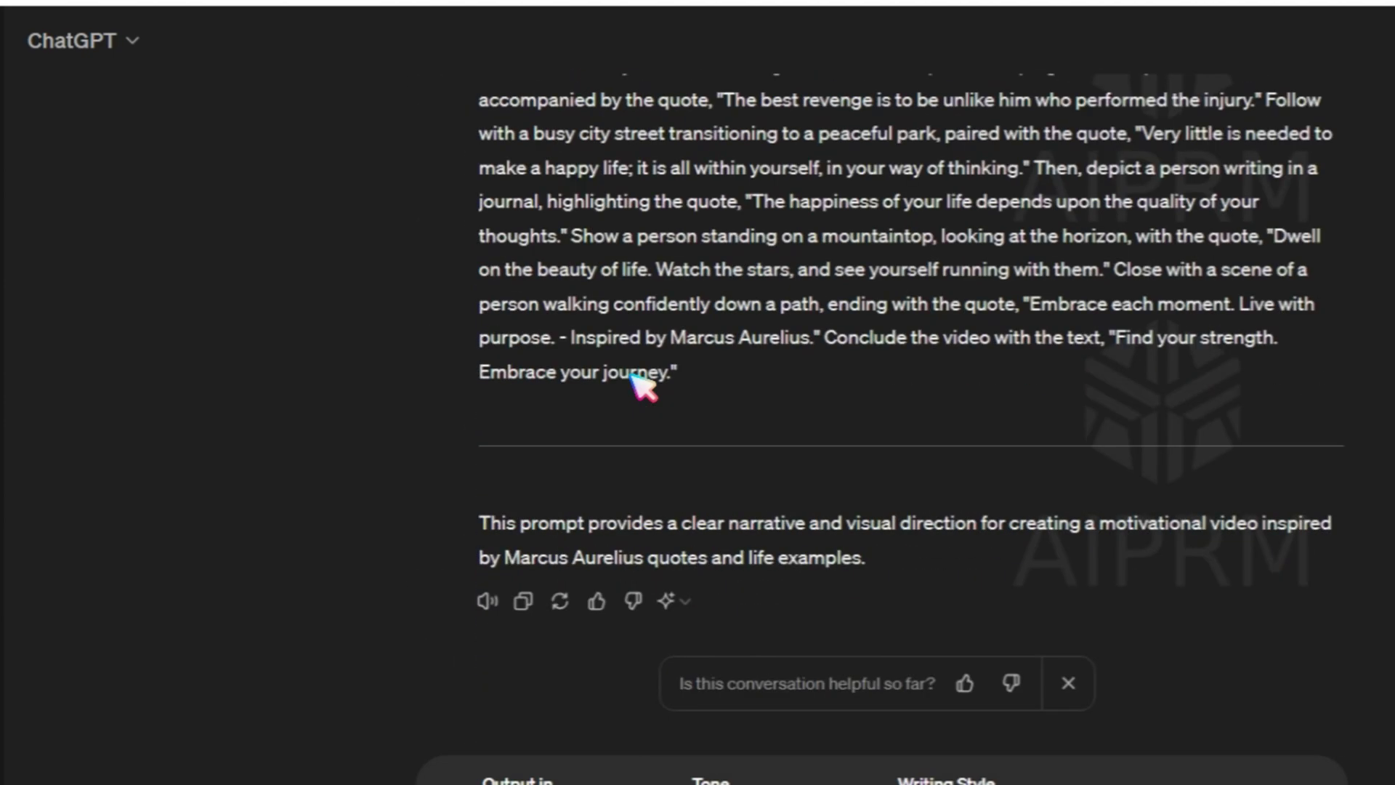
pyautogui.scroll(9, 645, 374)
pyautogui.scroll(-4, 638, 389)
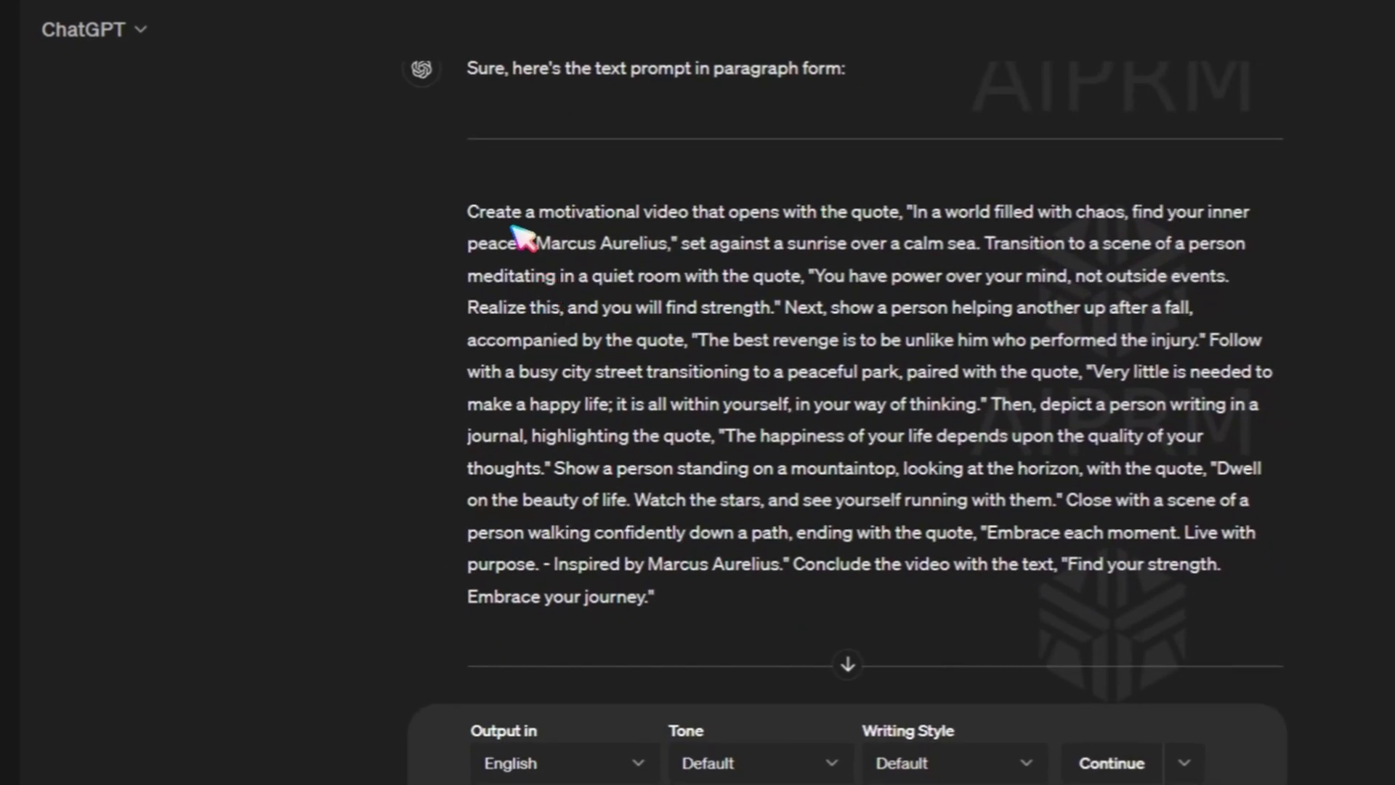
pyautogui.moveTo(470, 211); pyautogui.dragTo(664, 559)
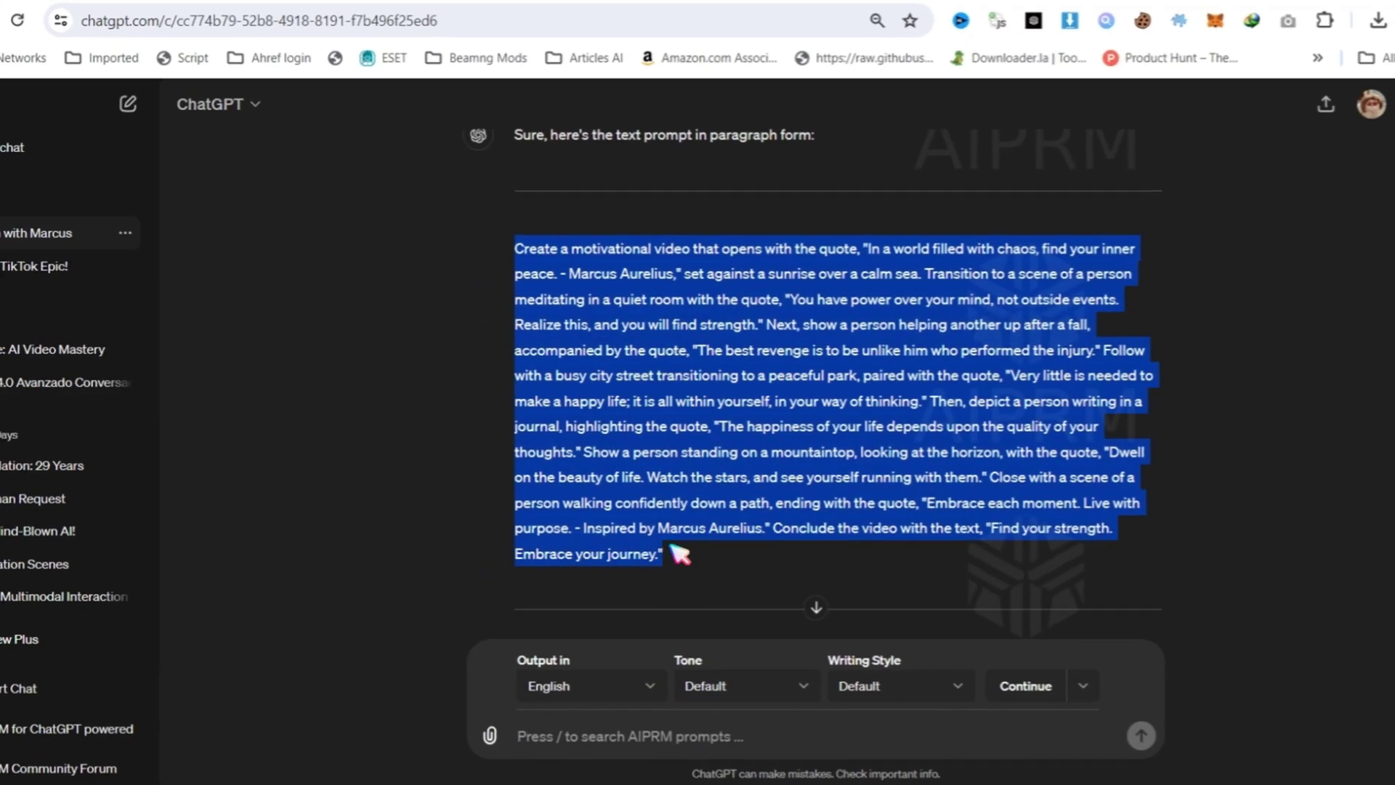
pyautogui.rightClick(635, 143)
pyautogui.click(672, 165)
# Step: Paste the Marcus Aurelius prompt as the video topic and set the script language to US
pyautogui.click(411, 13)
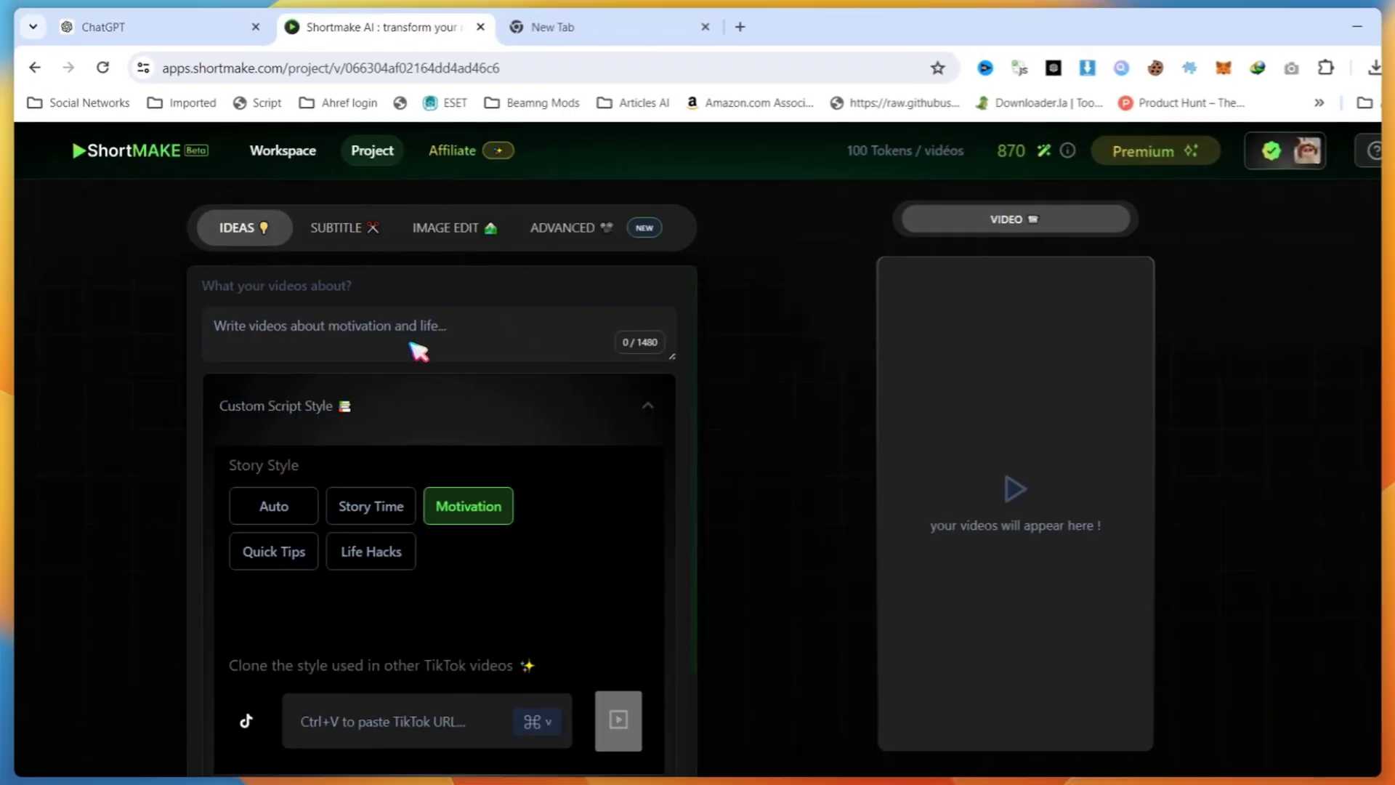
pyautogui.hotkey('ctrl', 'v')
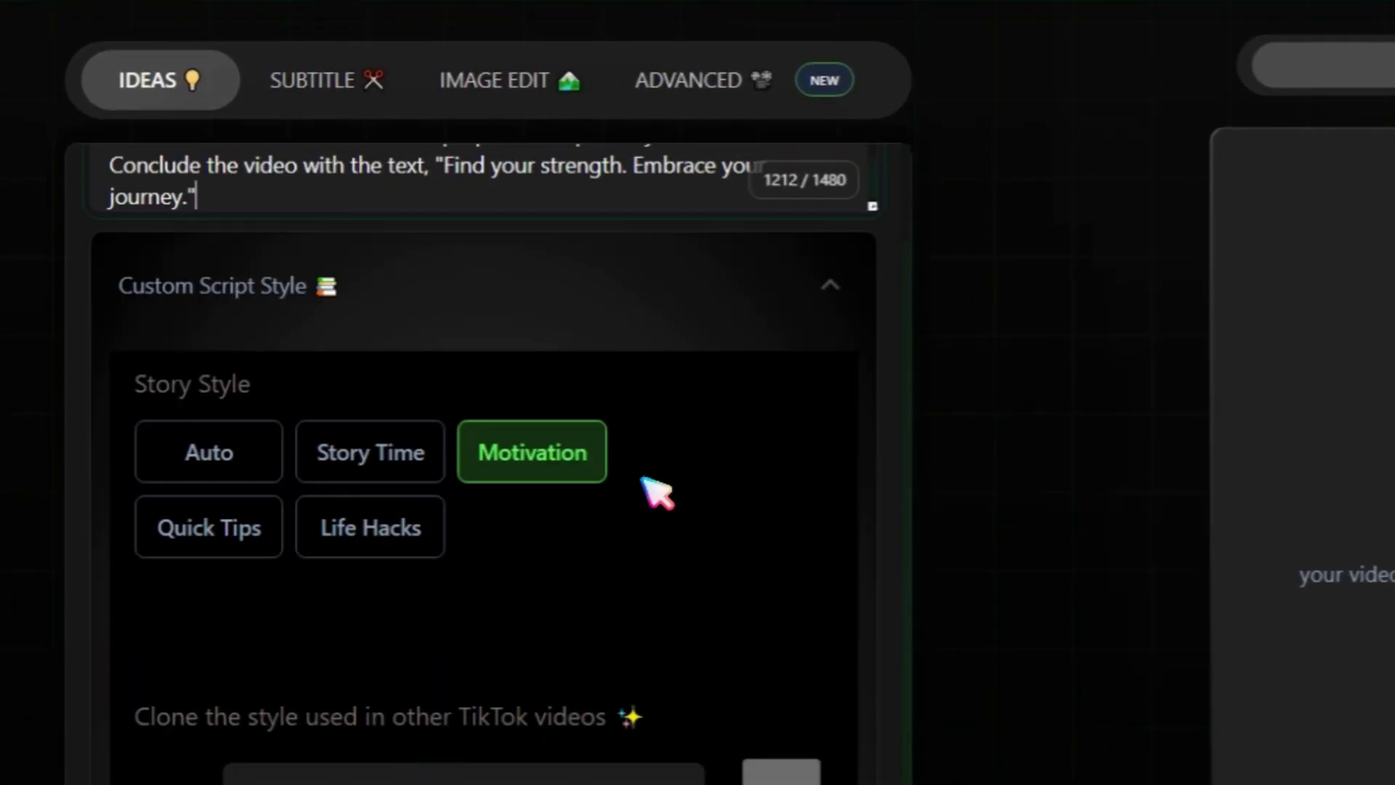
pyautogui.click(826, 290)
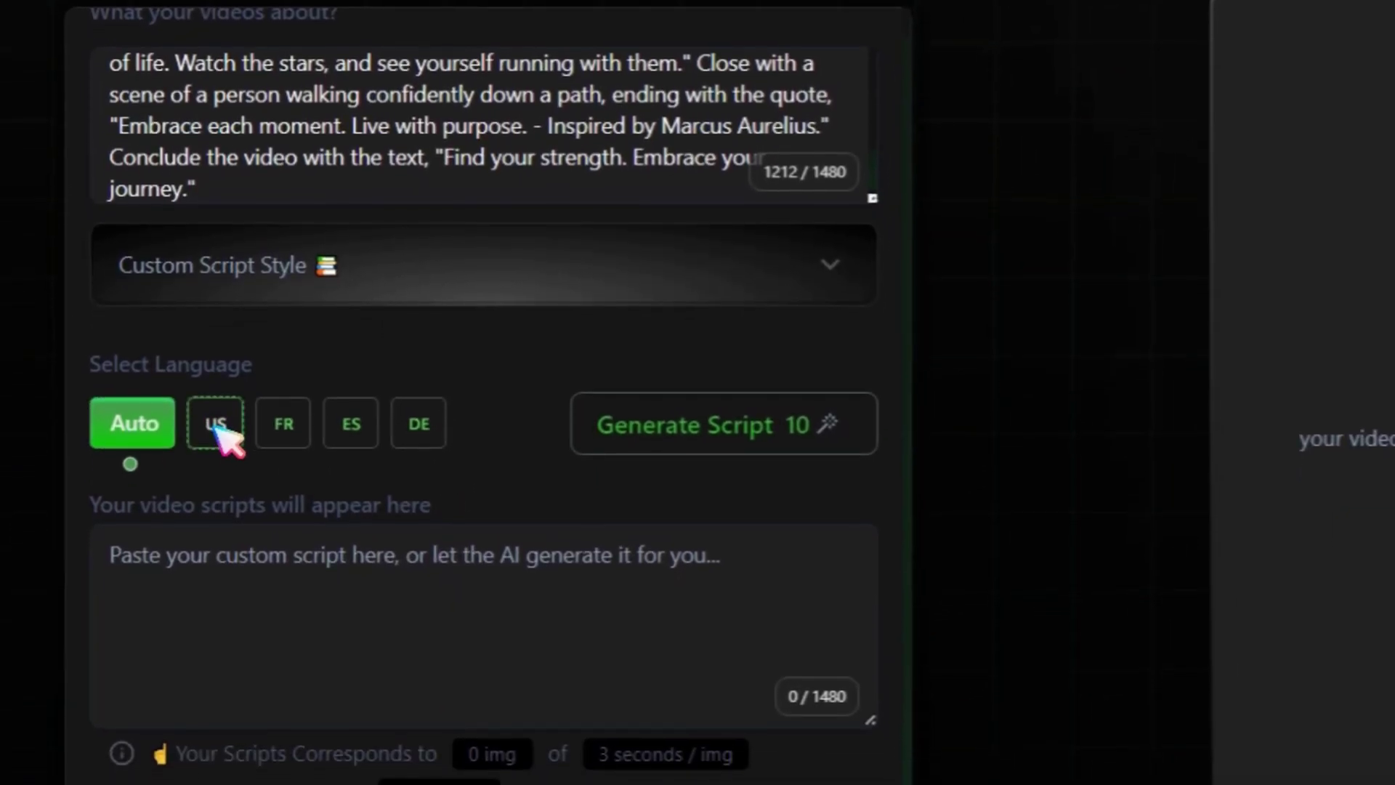
pyautogui.click(218, 423)
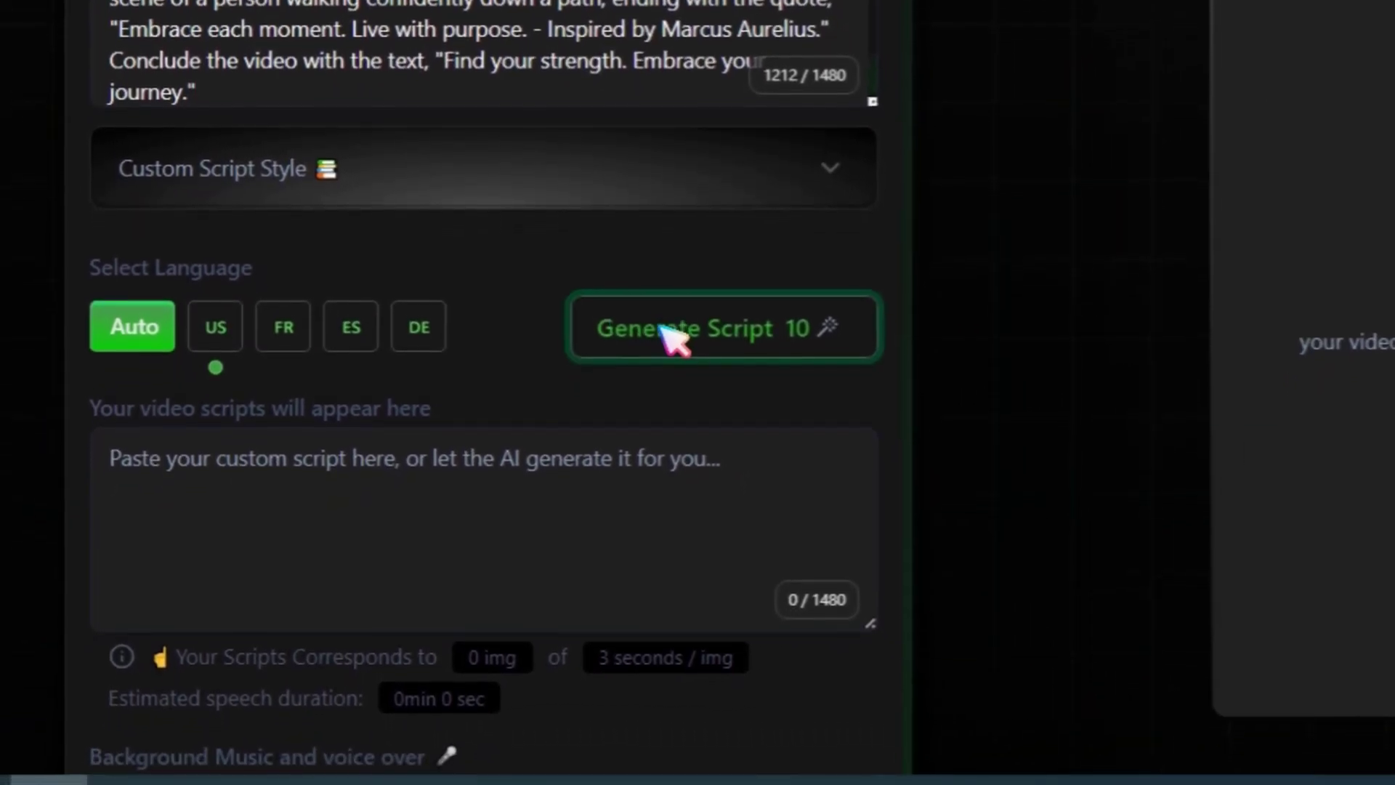
# Step: Generate the script, producing a 958-character script of about 58 seconds
pyautogui.click(665, 343)
pyautogui.scroll(-1, 654, 335)
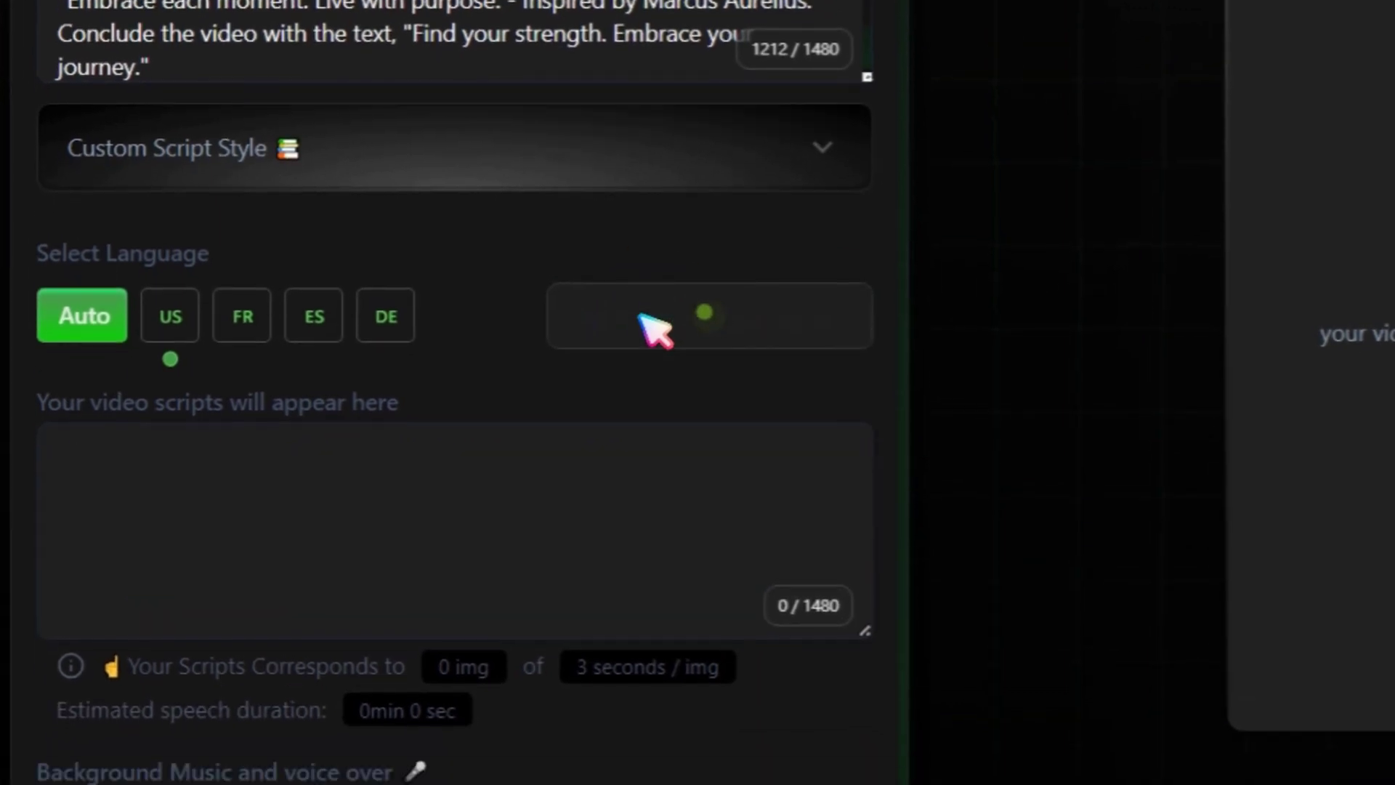
pyautogui.scroll(1, 654, 327)
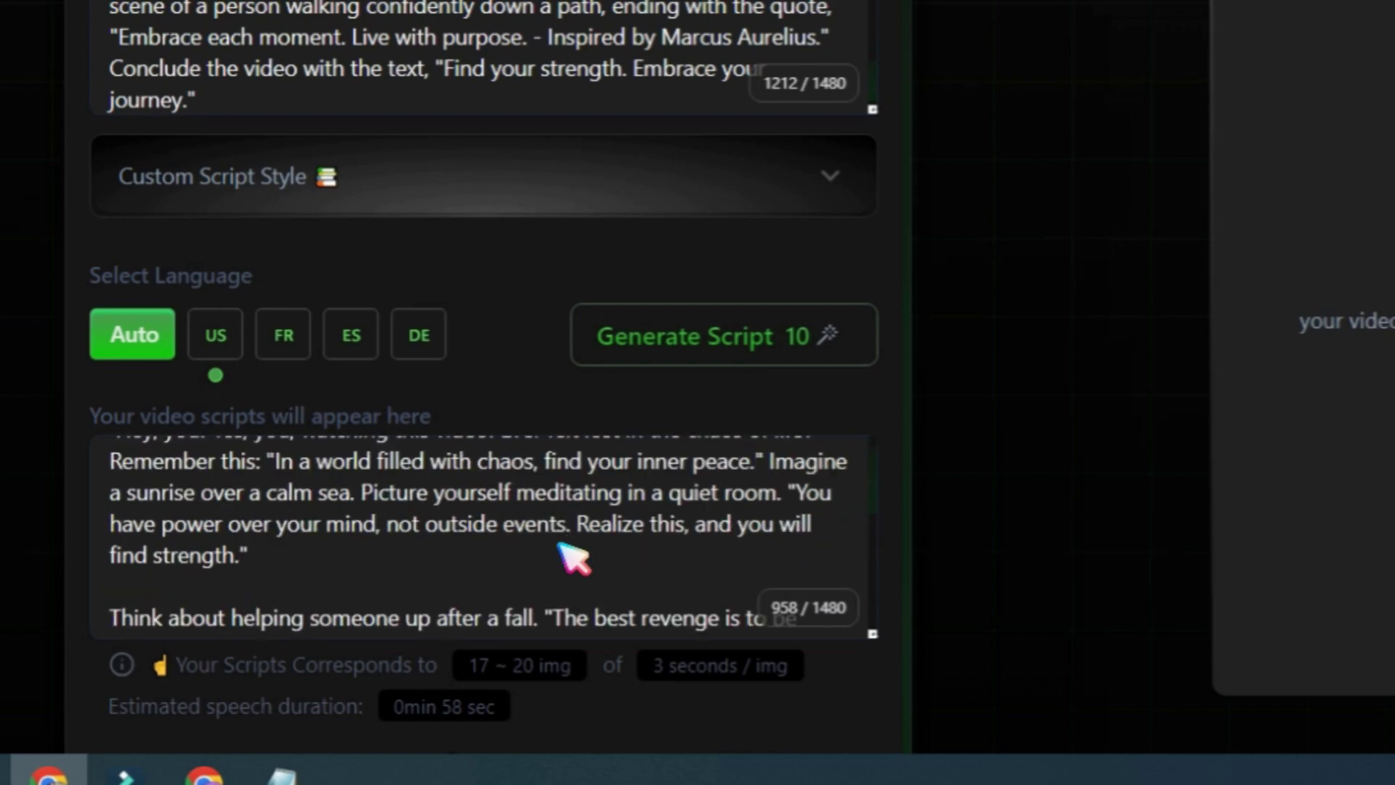
pyautogui.scroll(-5, 574, 558)
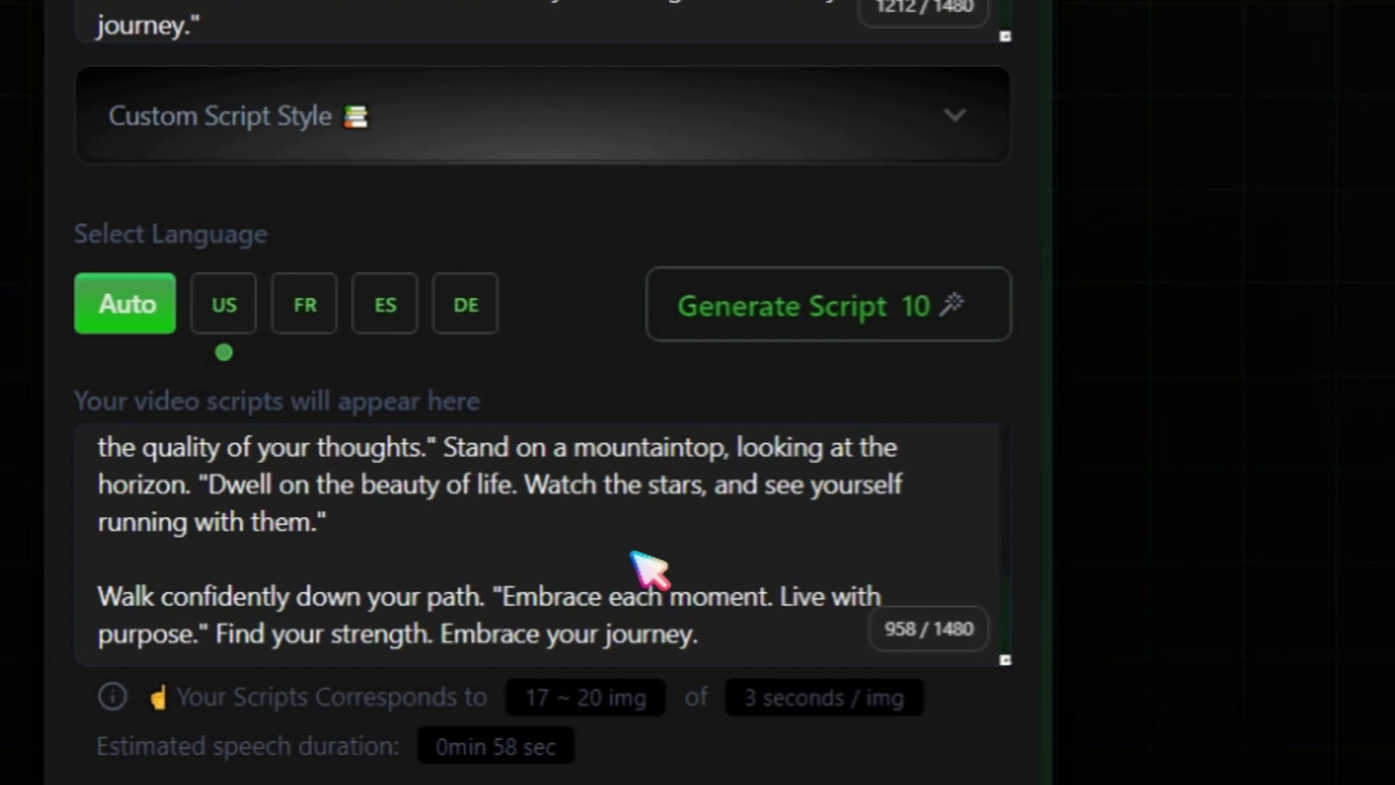
pyautogui.scroll(-1, 632, 553)
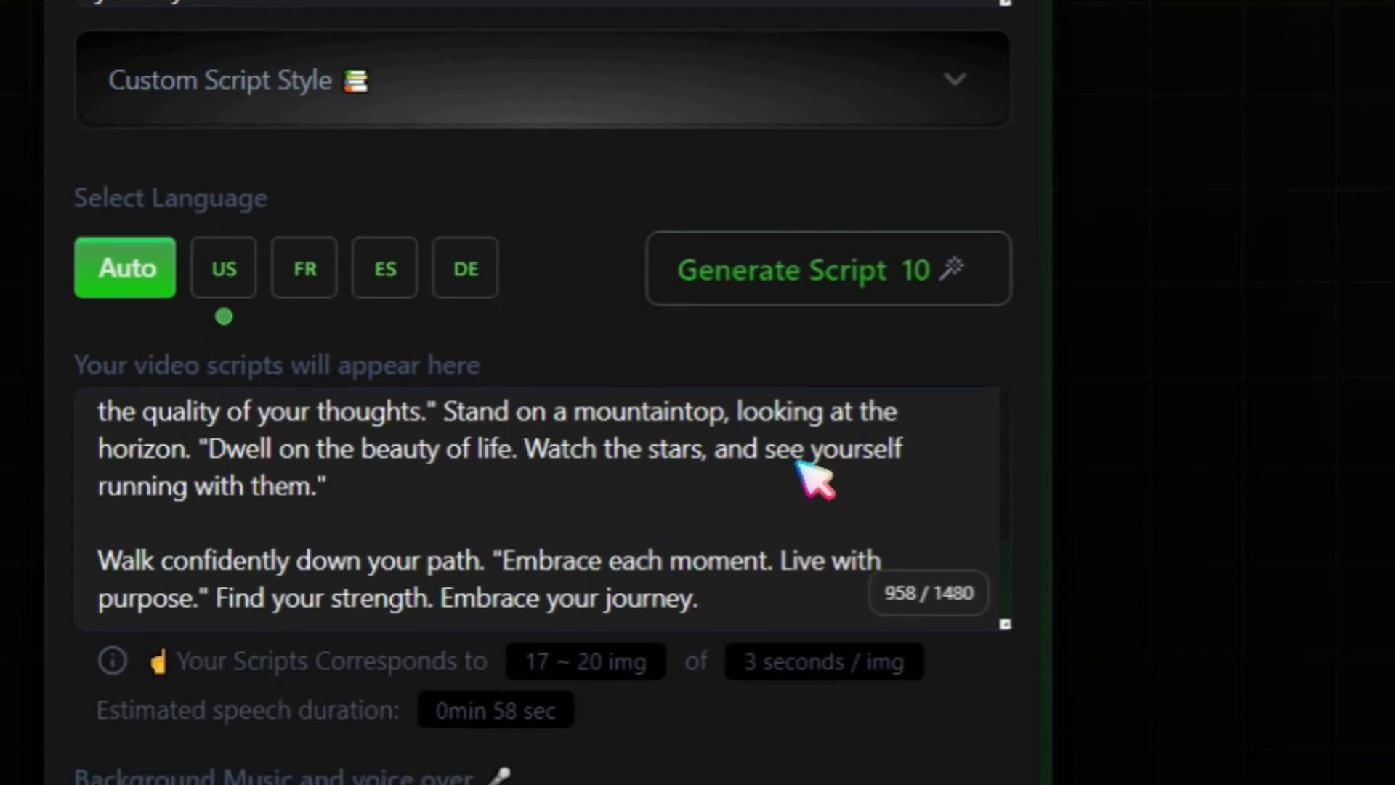
pyautogui.scroll(-3, 899, 461)
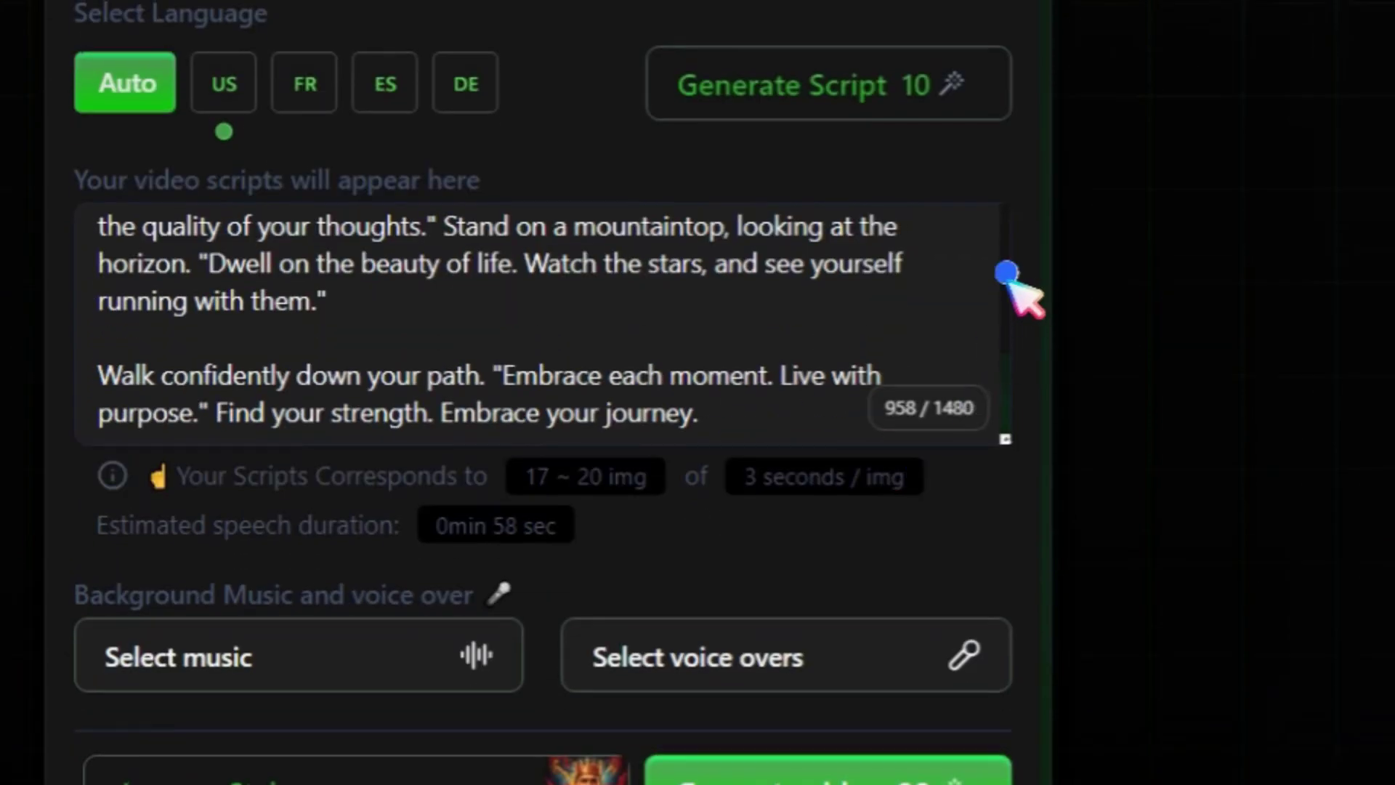
pyautogui.scroll(3, 1012, 373)
pyautogui.scroll(-3, 1008, 349)
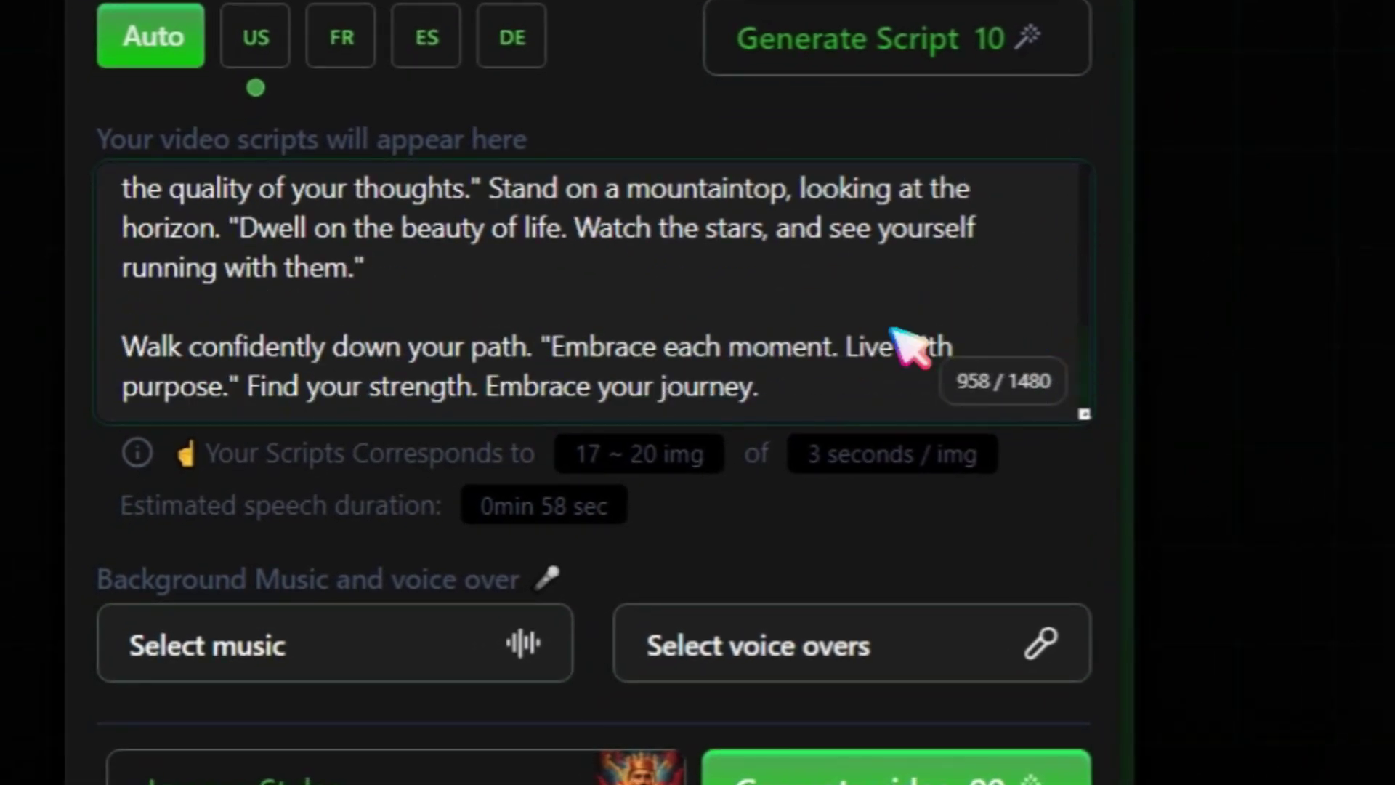
# Step: Preview calme Sound, Next to you and Mindset, then choose calme Sound ( best motivation ) as music
pyautogui.click(757, 382)
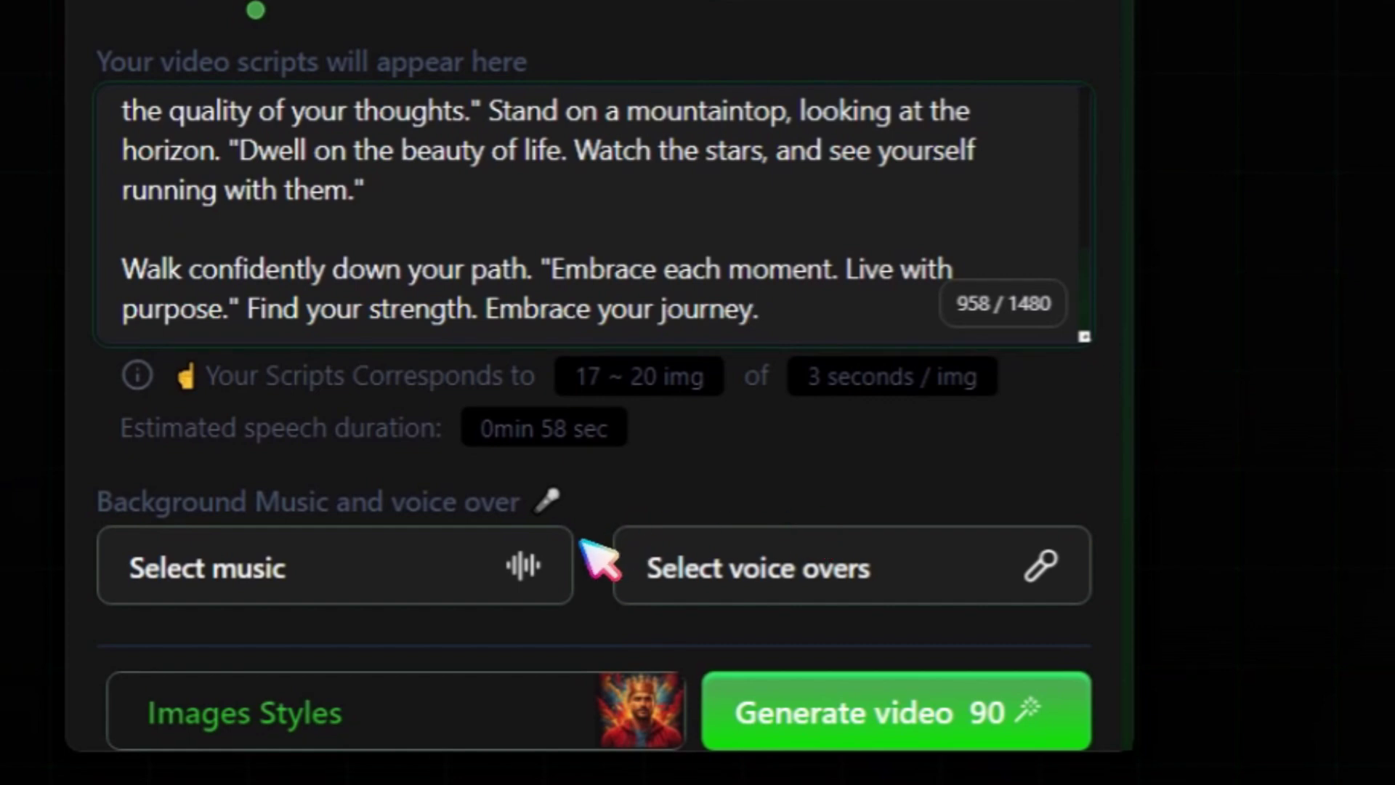
pyautogui.click(468, 556)
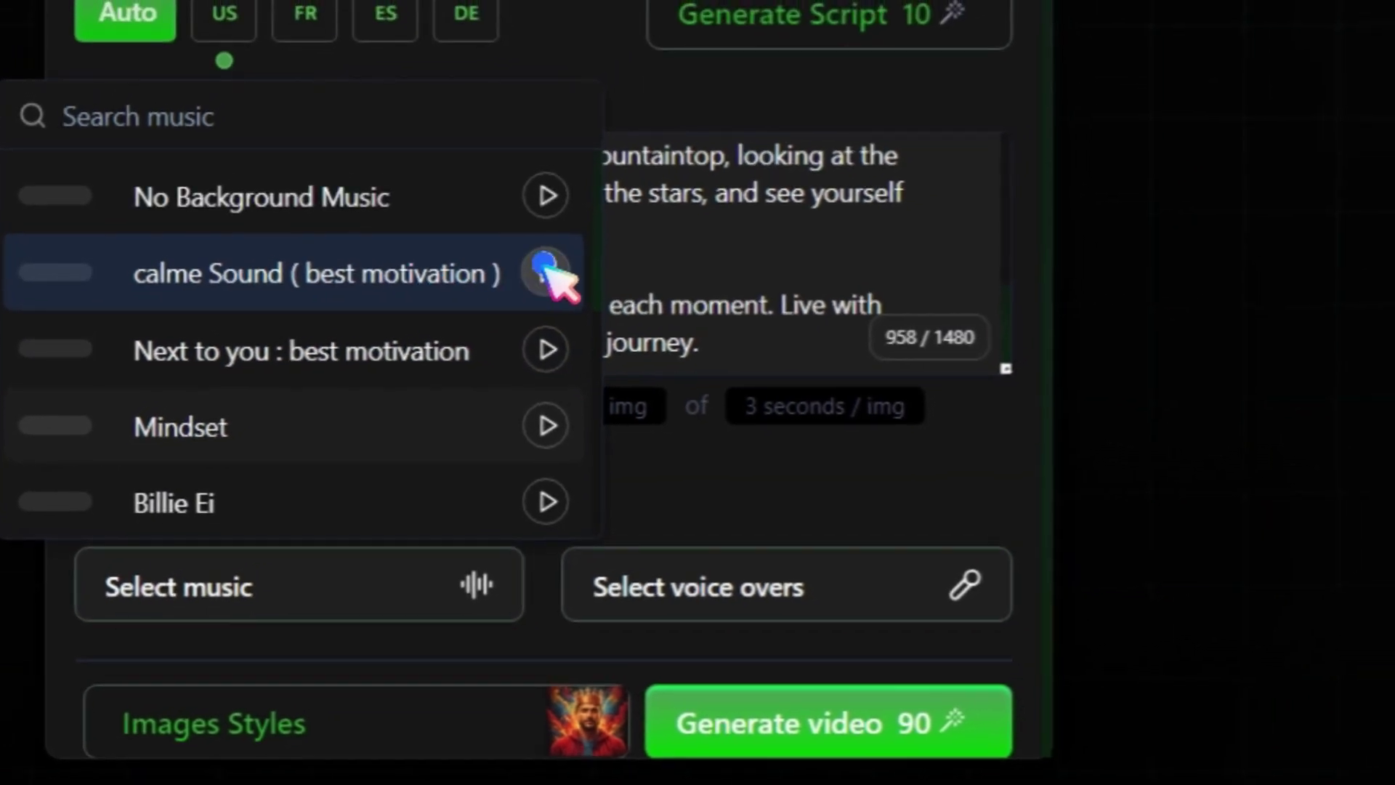
pyautogui.click(597, 235)
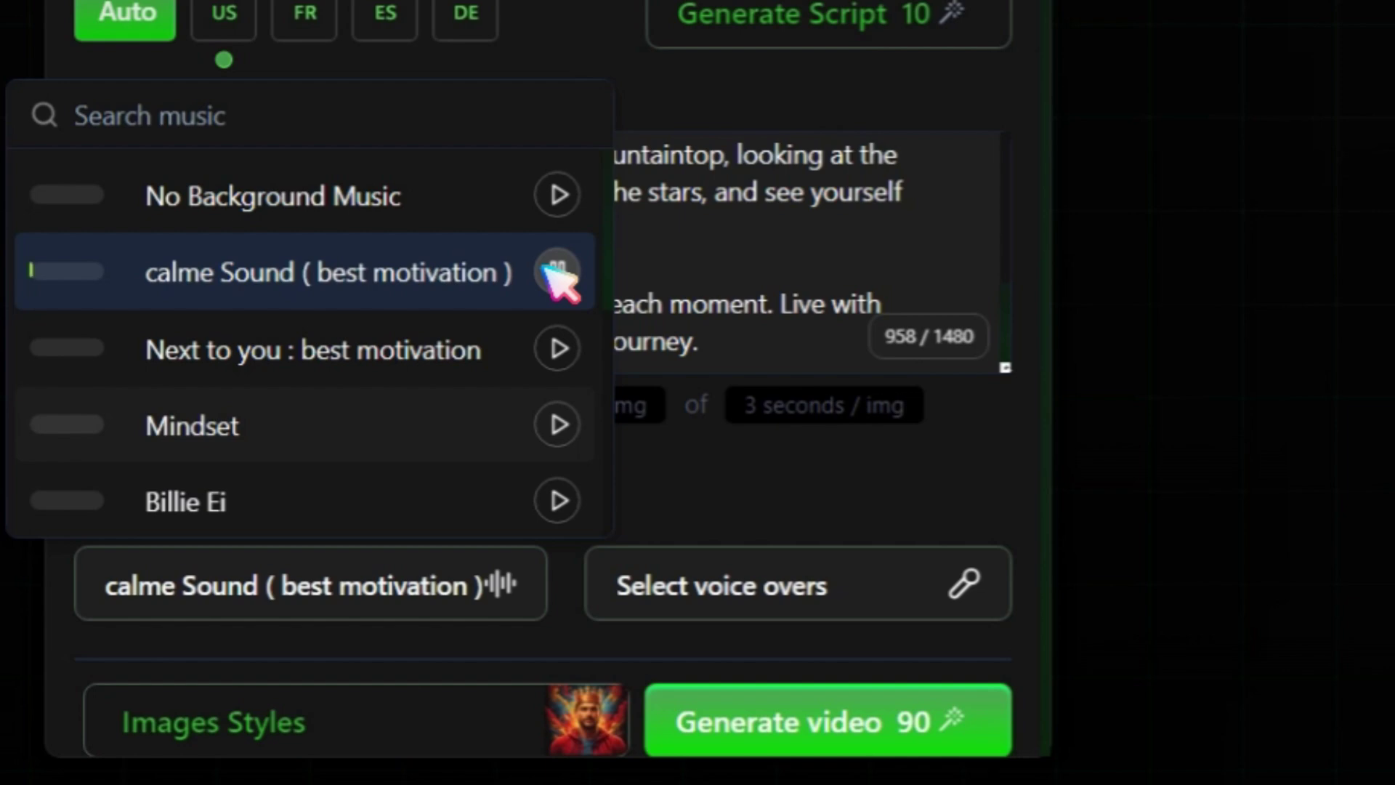
pyautogui.click(557, 347)
pyautogui.click(557, 424)
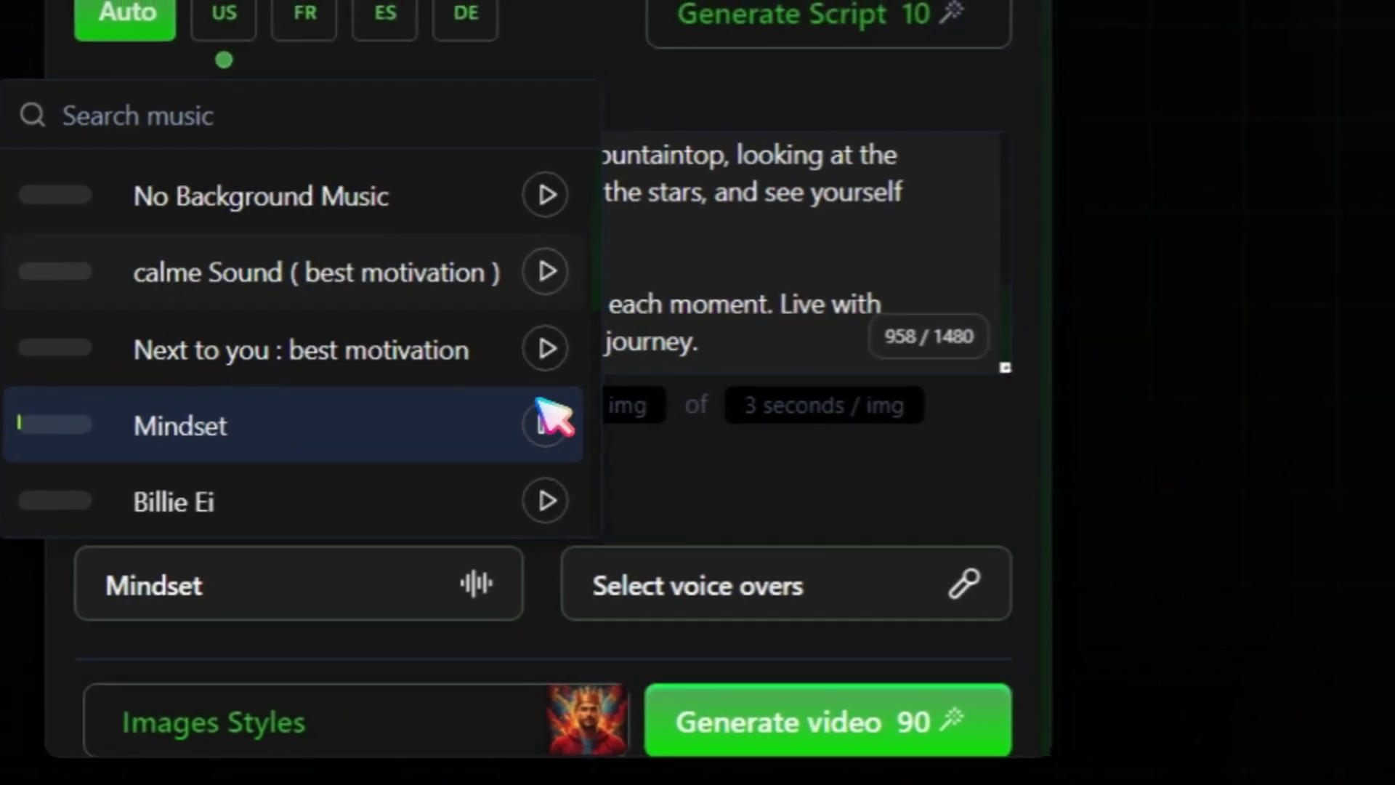
pyautogui.click(368, 281)
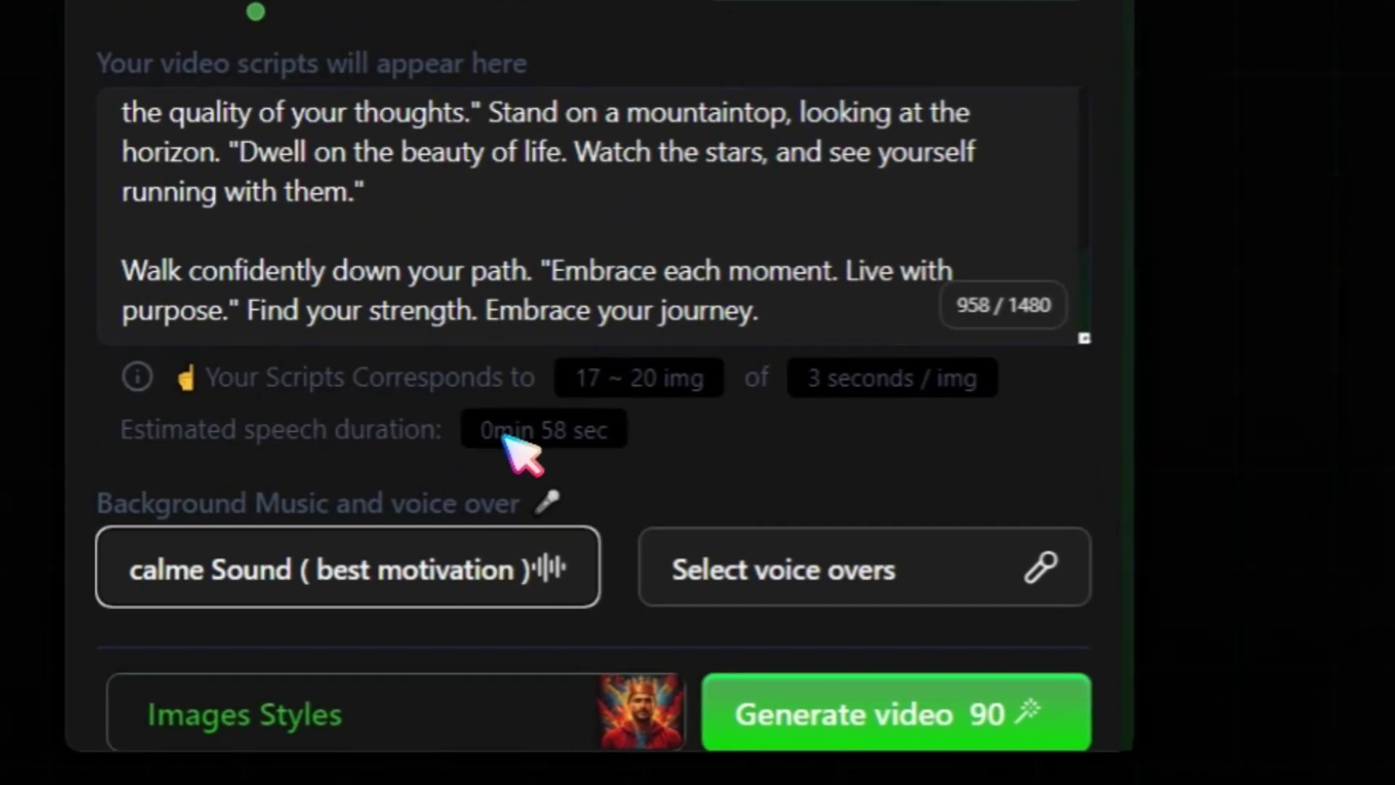
# Step: Preview the Carle, Anna, Andre_french, Leo_french, Clara_dupont_french, Nicolas_french_v2 and MatTik voices
pyautogui.click(868, 571)
pyautogui.click(1010, 156)
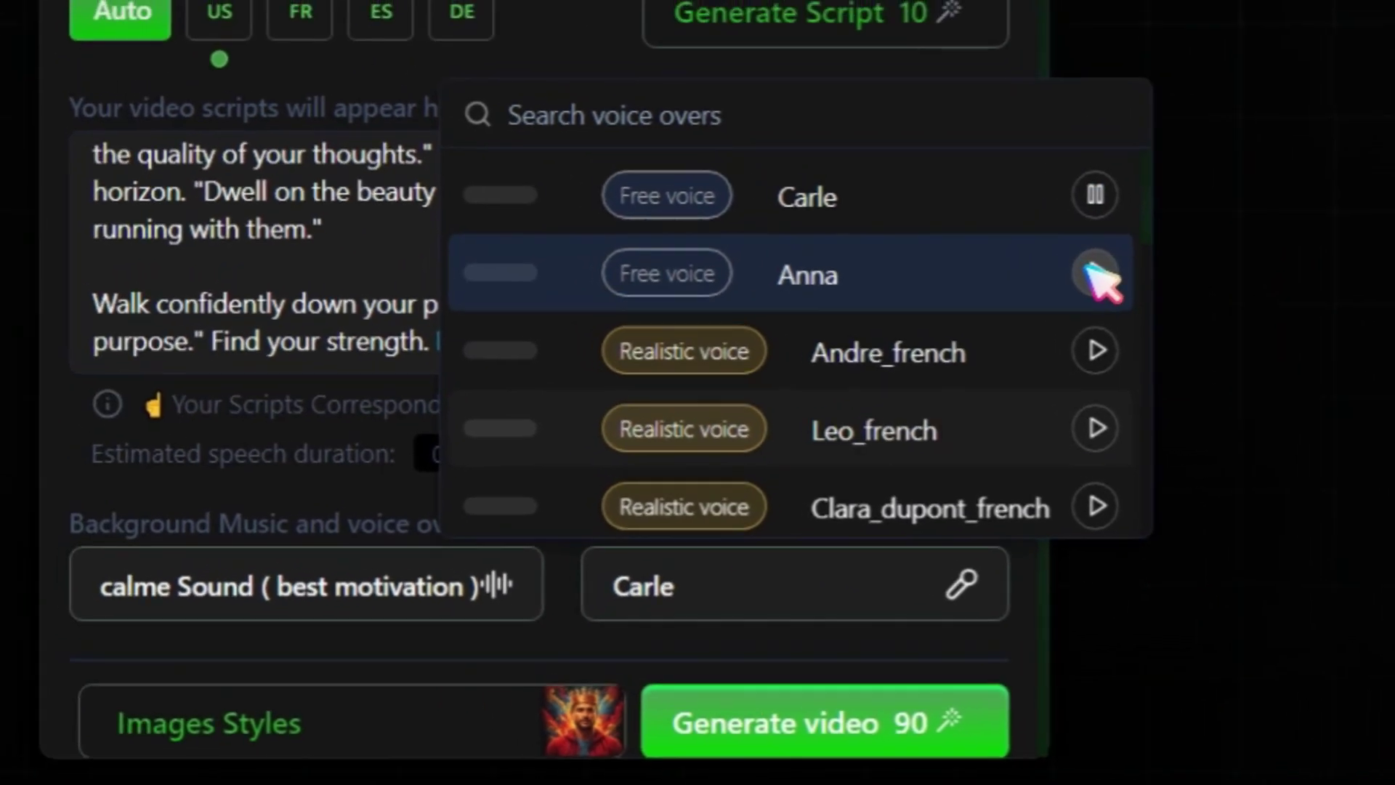
pyautogui.click(1010, 238)
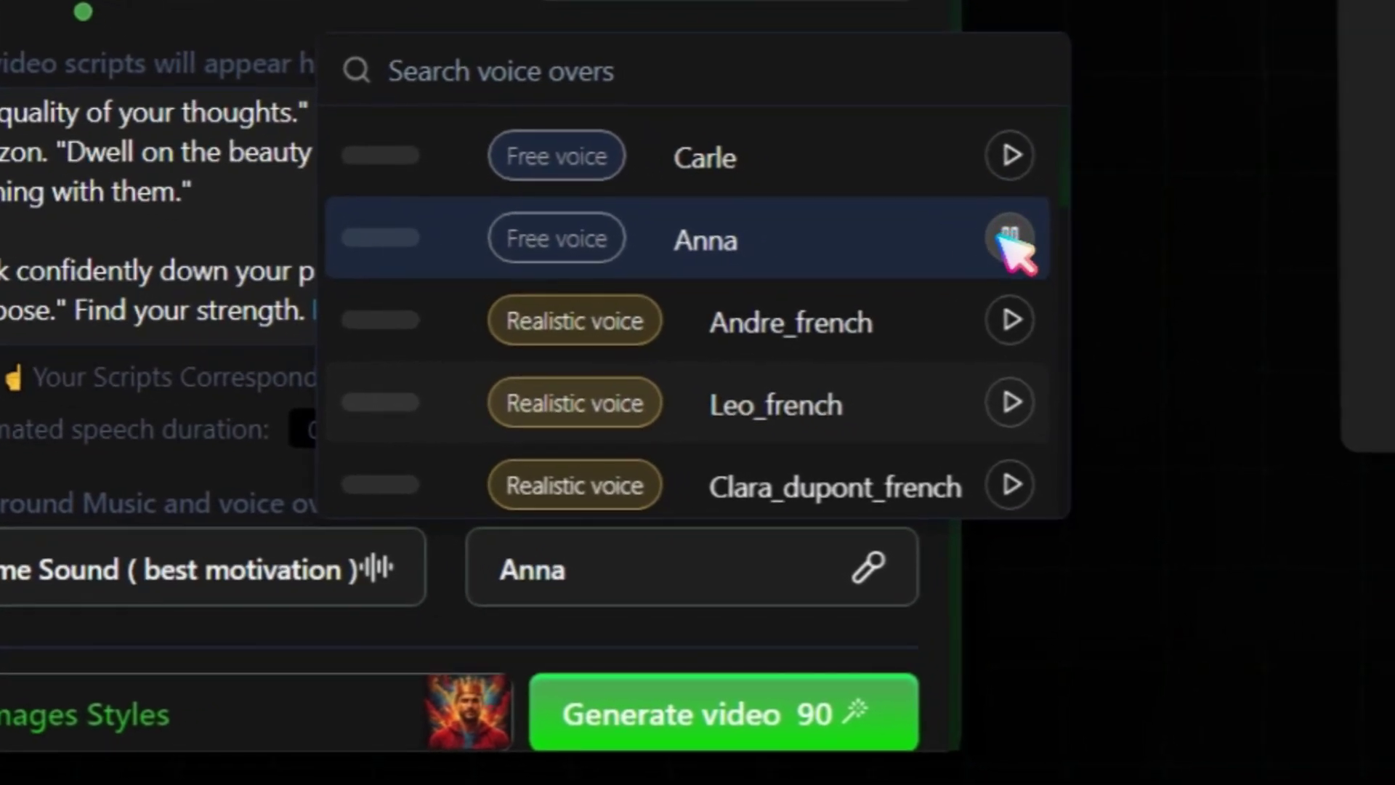
pyautogui.click(1010, 319)
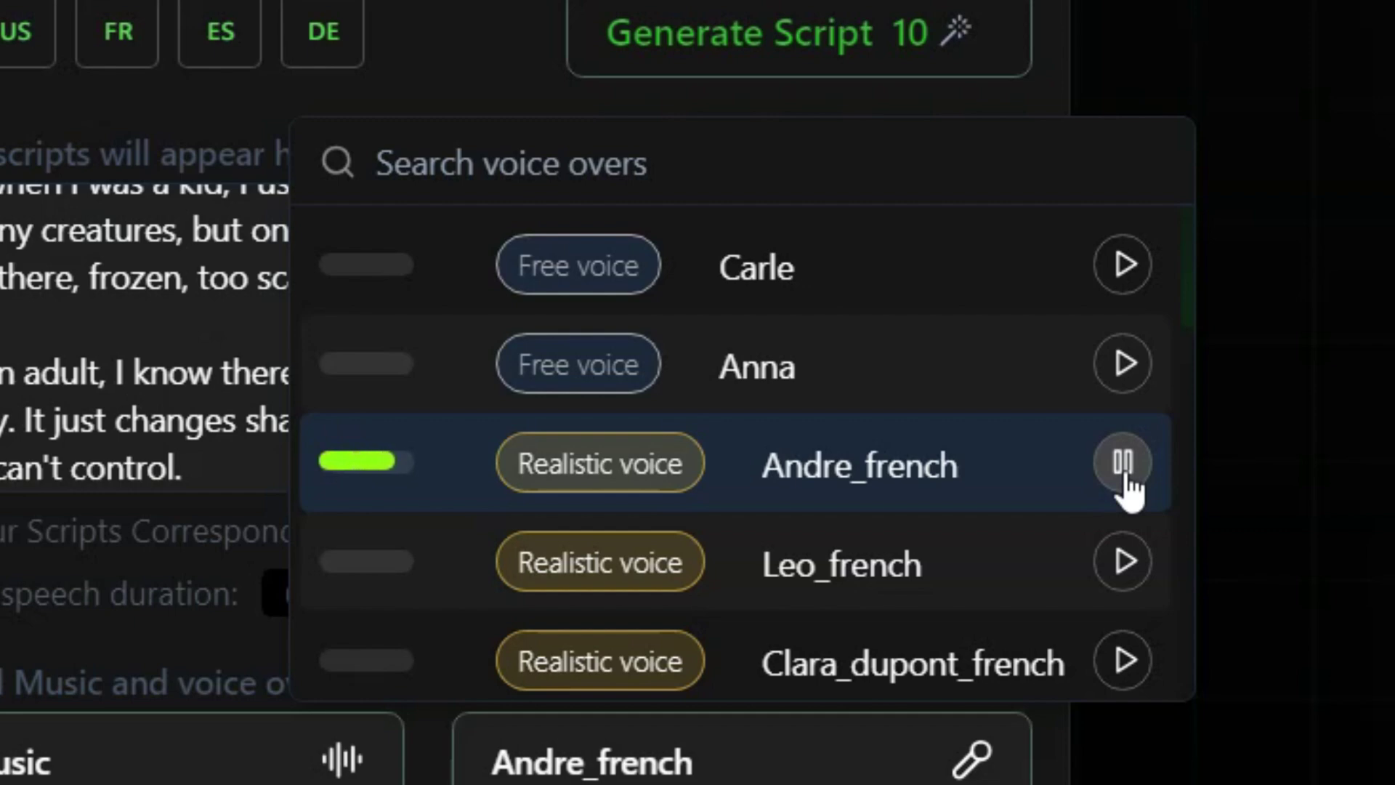
pyautogui.click(1122, 561)
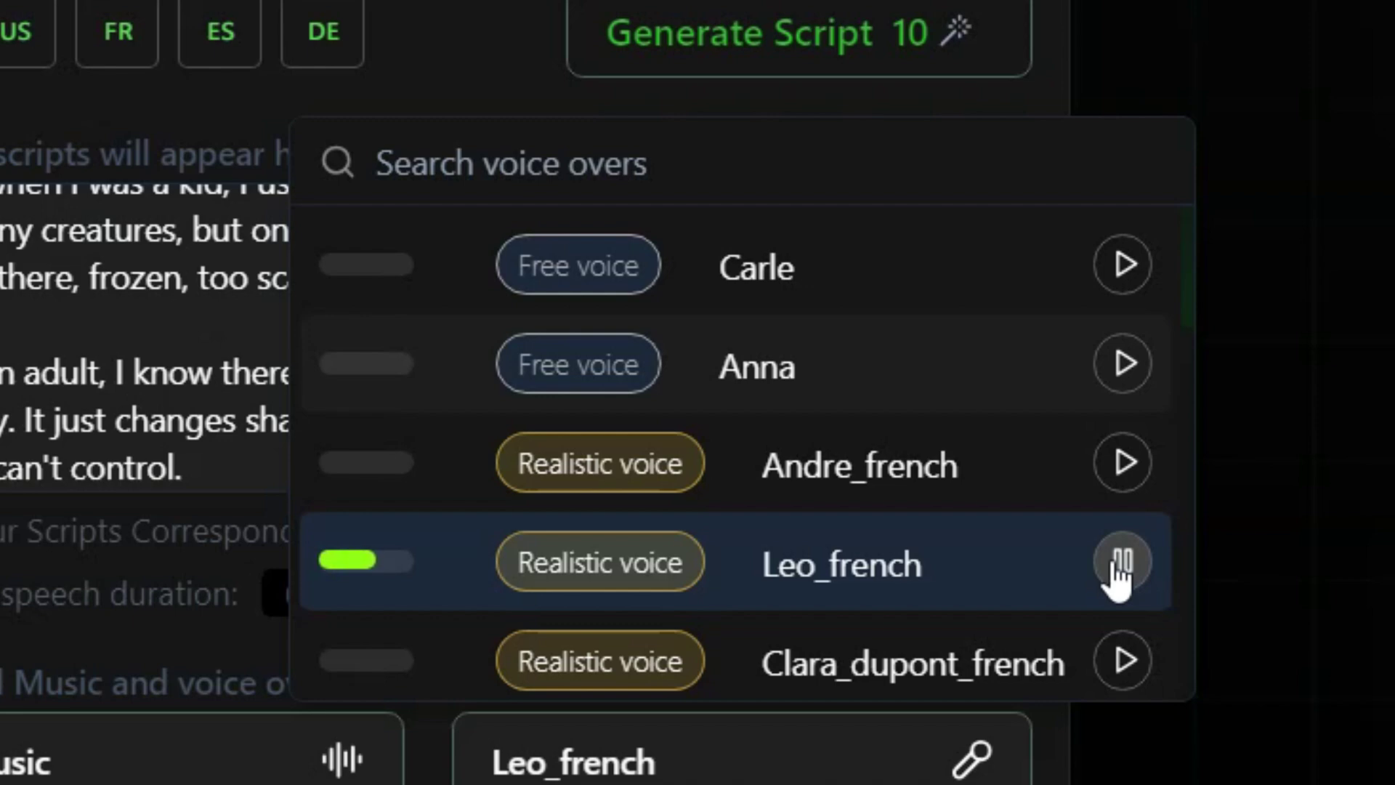
pyautogui.scroll(-4, 1119, 574)
pyautogui.click(1144, 304)
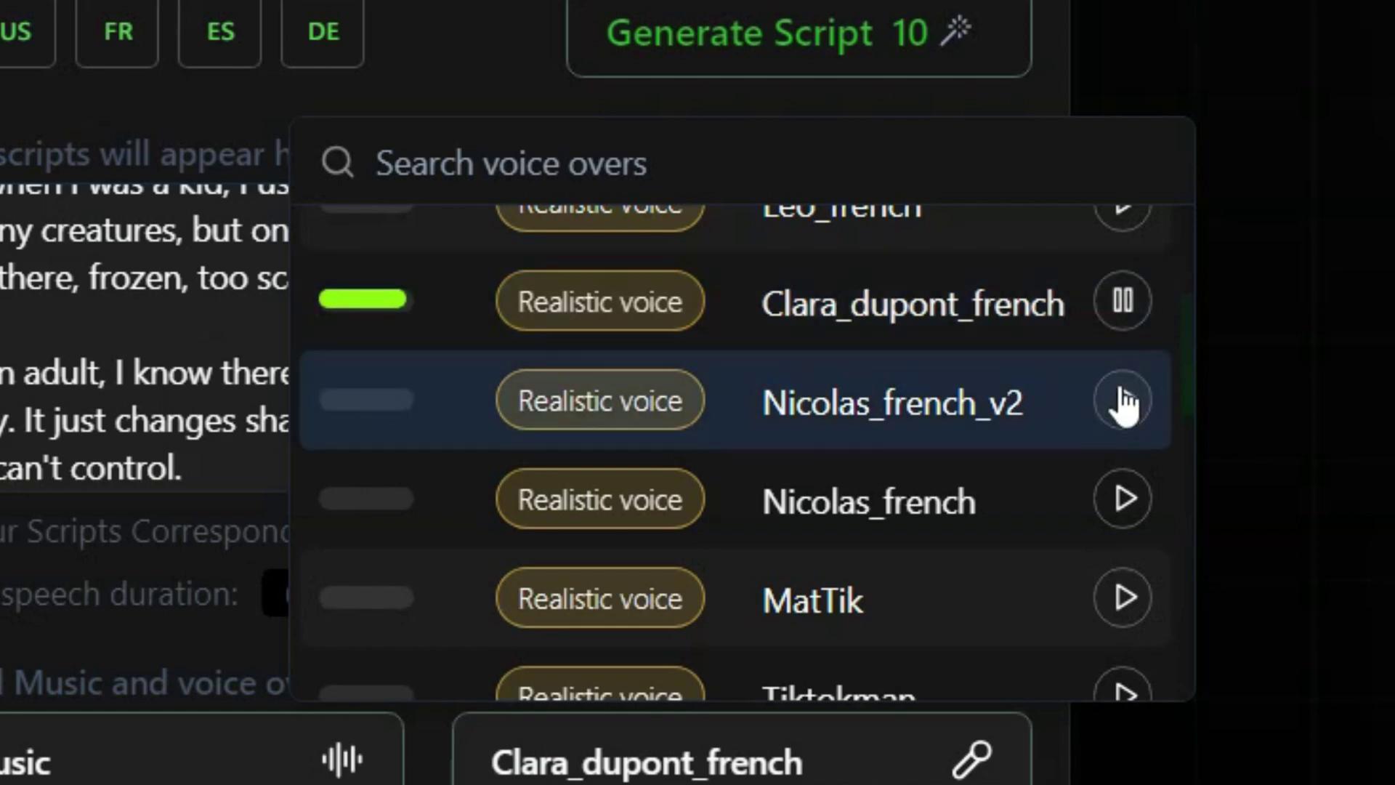
pyautogui.click(1122, 403)
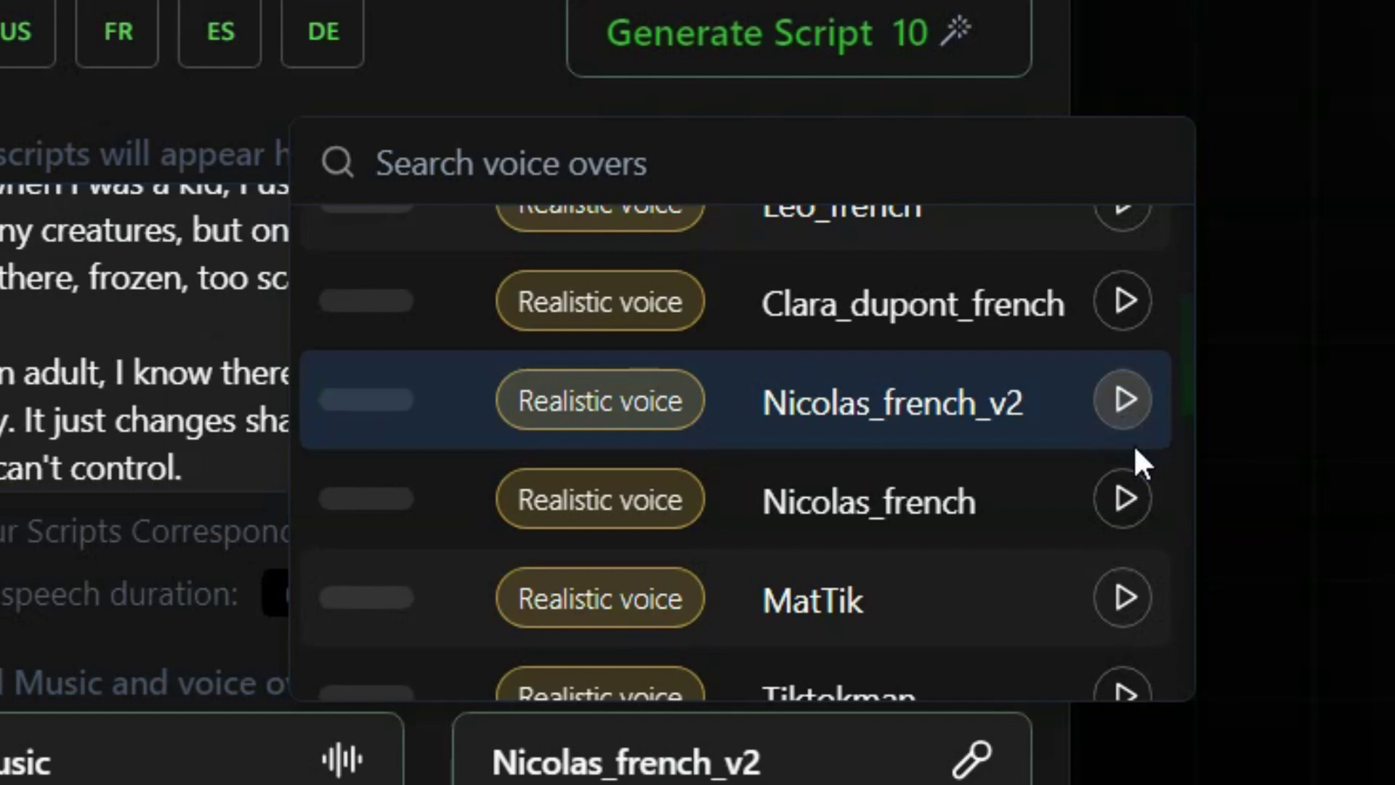
pyautogui.click(1054, 560)
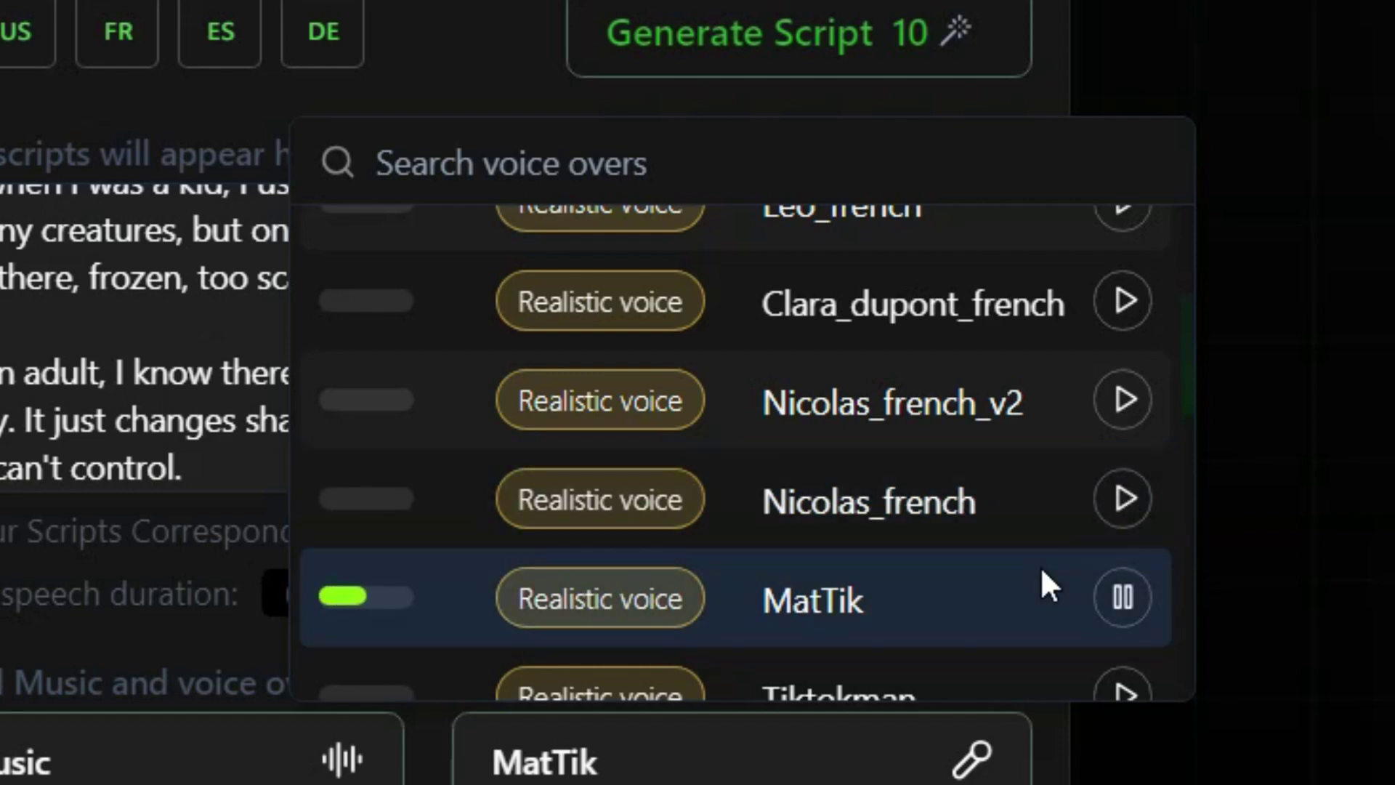
pyautogui.scroll(-3, 1040, 566)
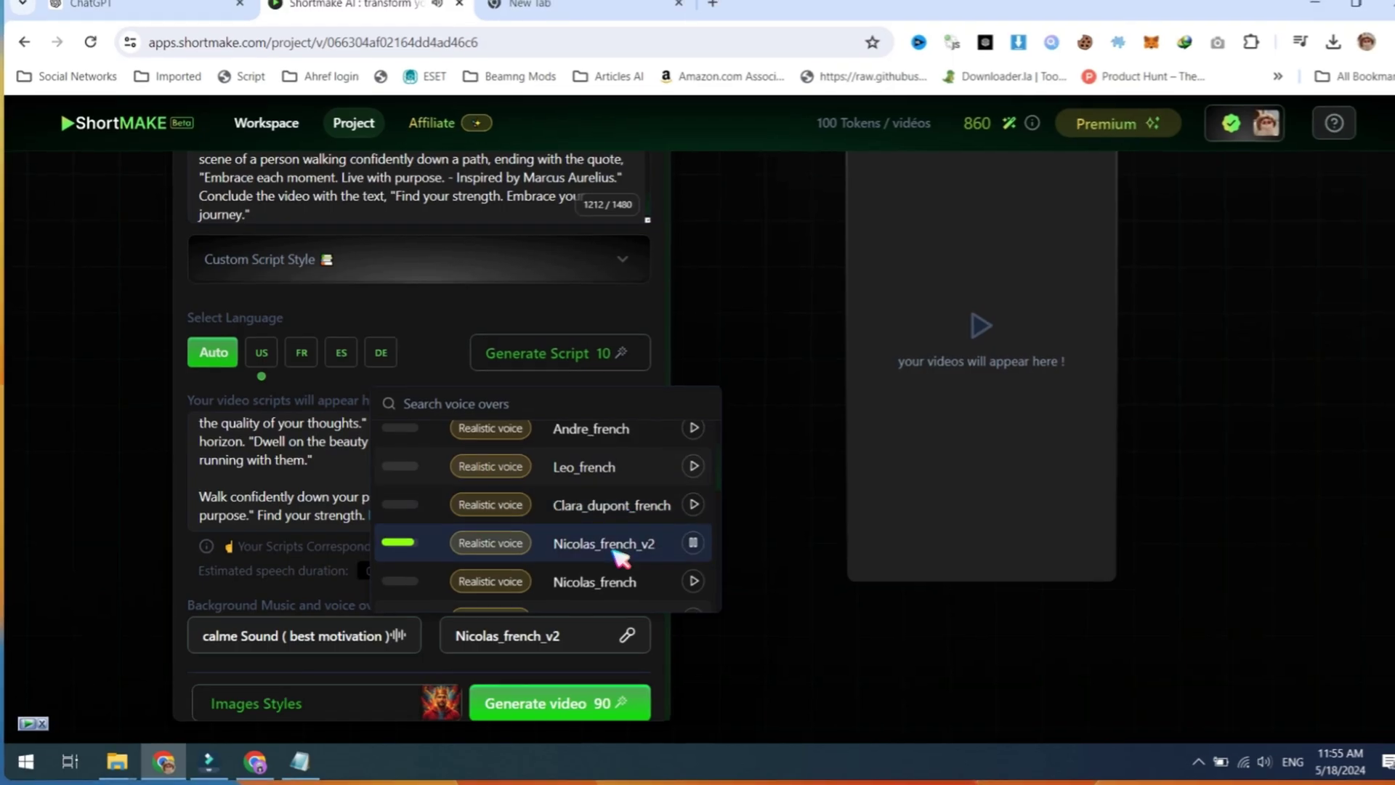
# Step: Choose the Nicolas_french_v2 voice, keep the Realistic image style, and generate the video
pyautogui.click(624, 549)
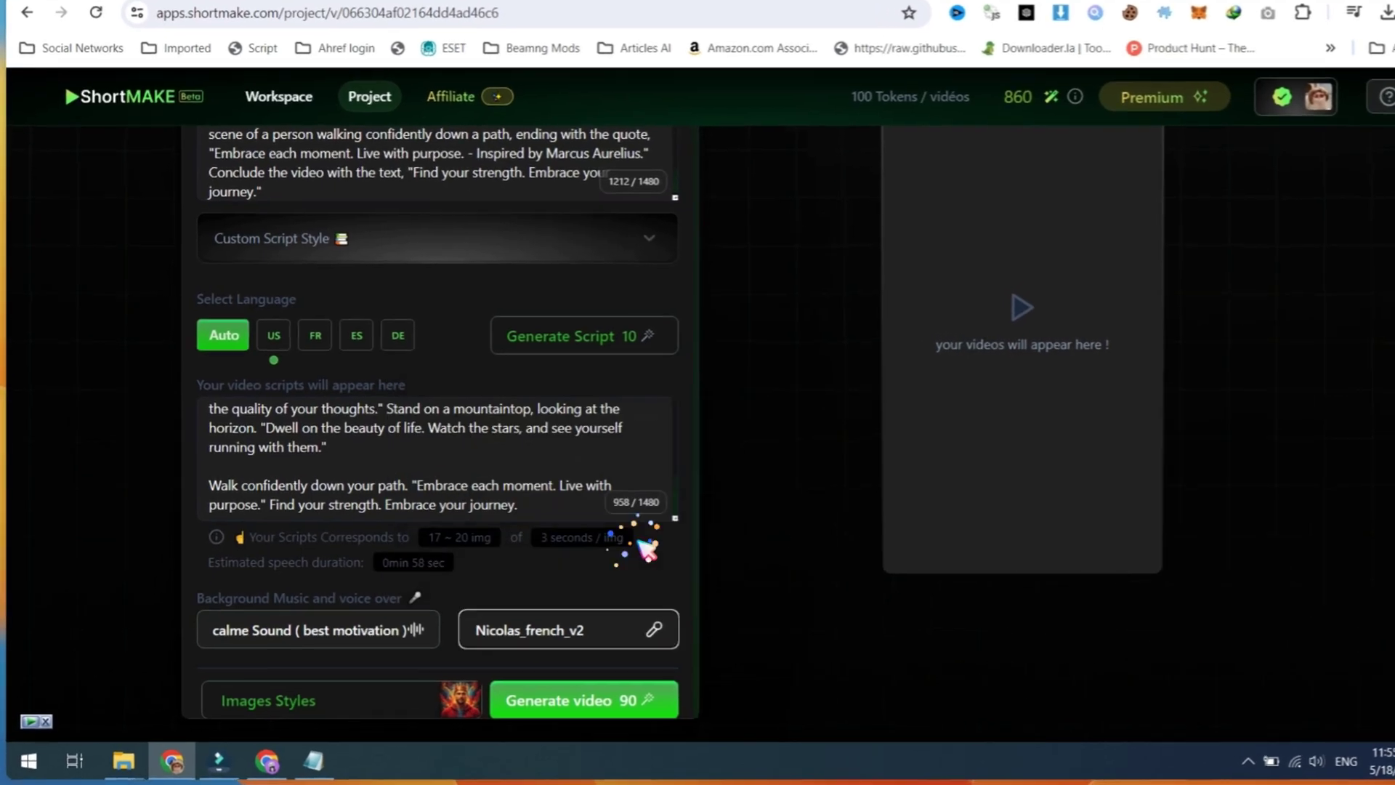
pyautogui.click(416, 712)
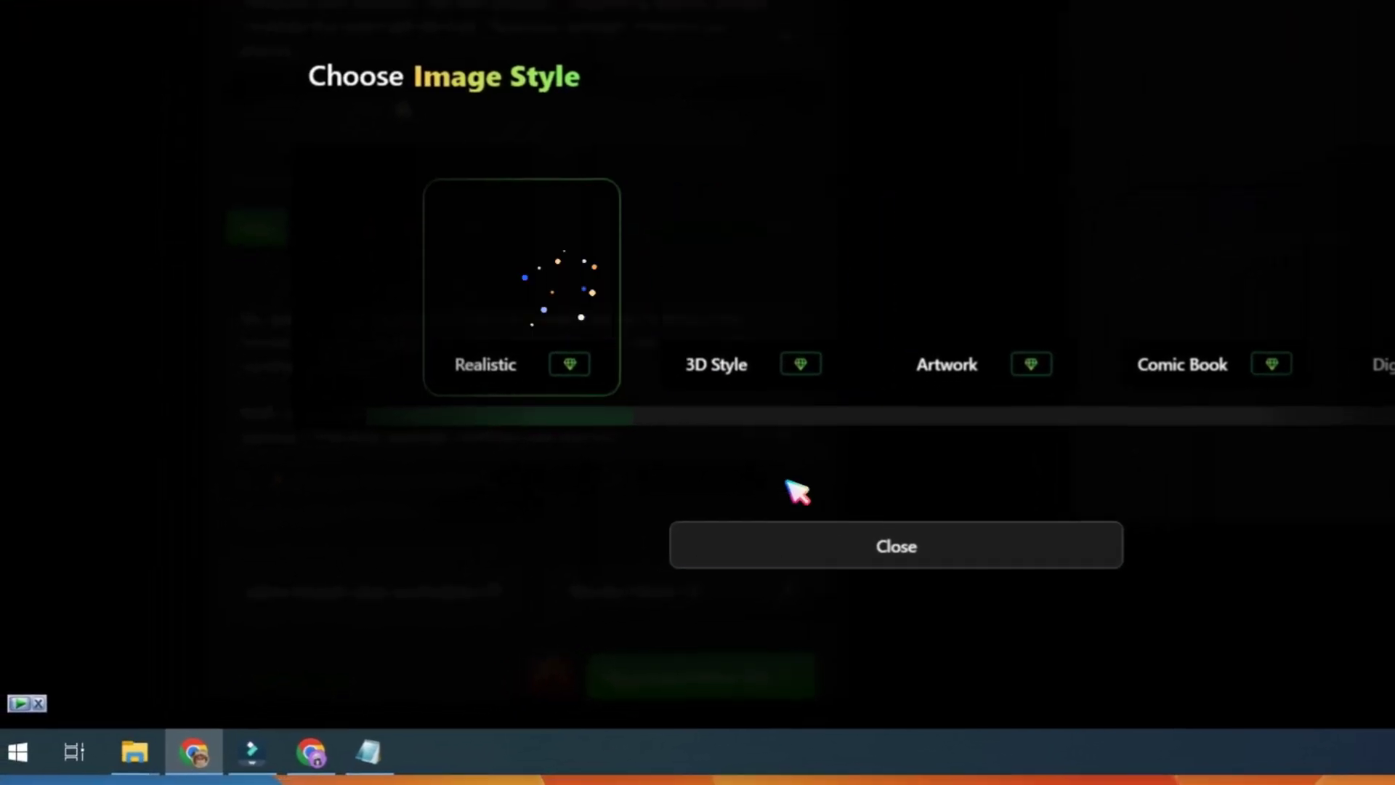
pyautogui.click(871, 554)
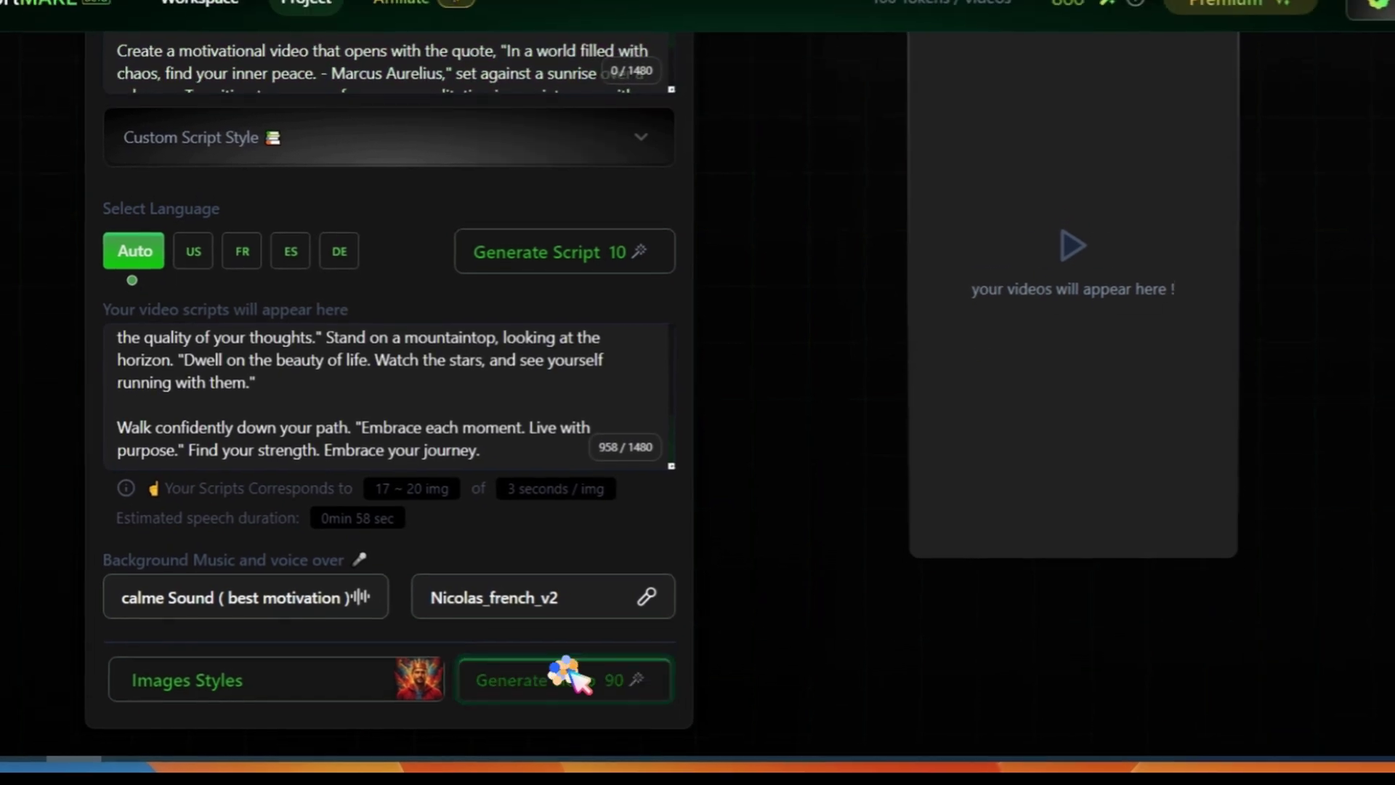
pyautogui.click(571, 676)
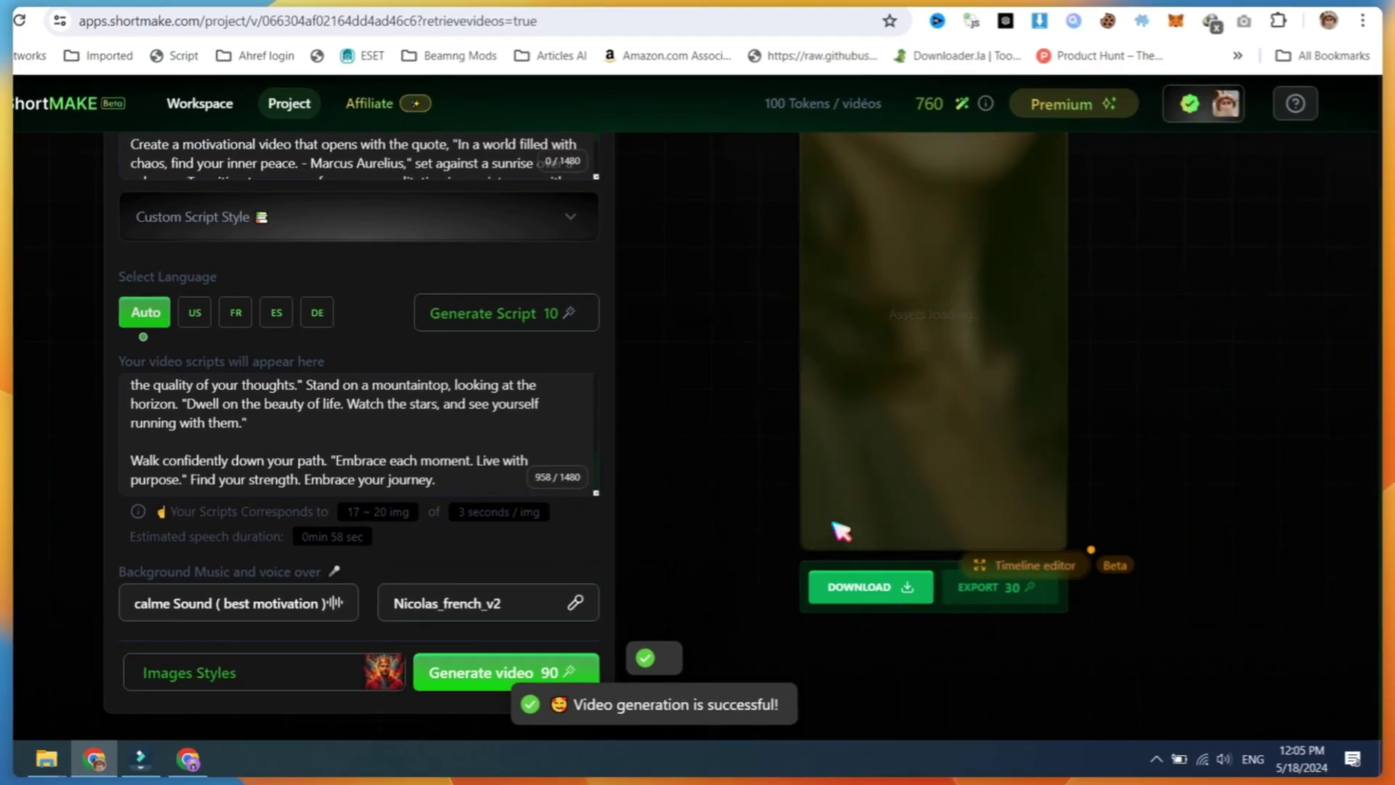
# Step: Play the generated video preview and pause it partway through
pyautogui.click(825, 517)
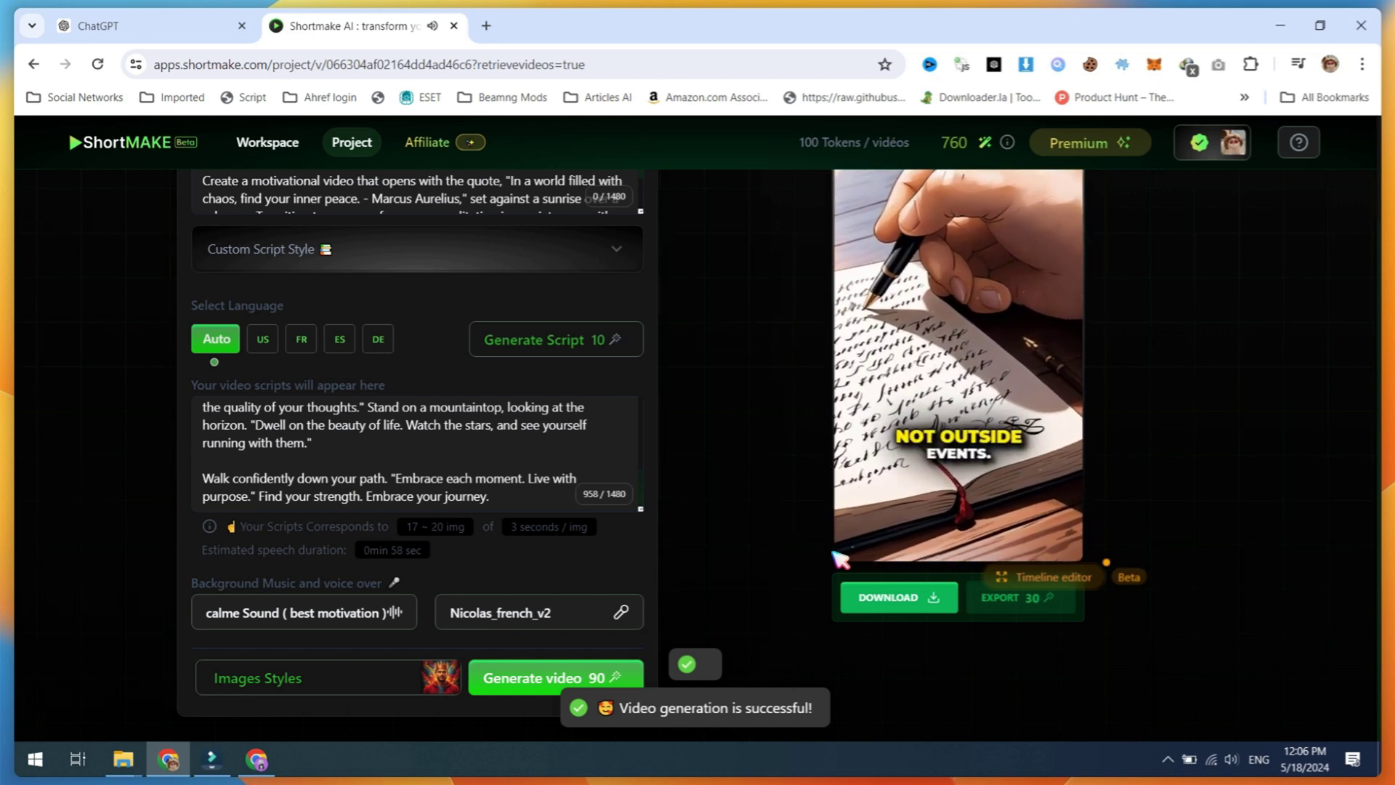
pyautogui.click(851, 521)
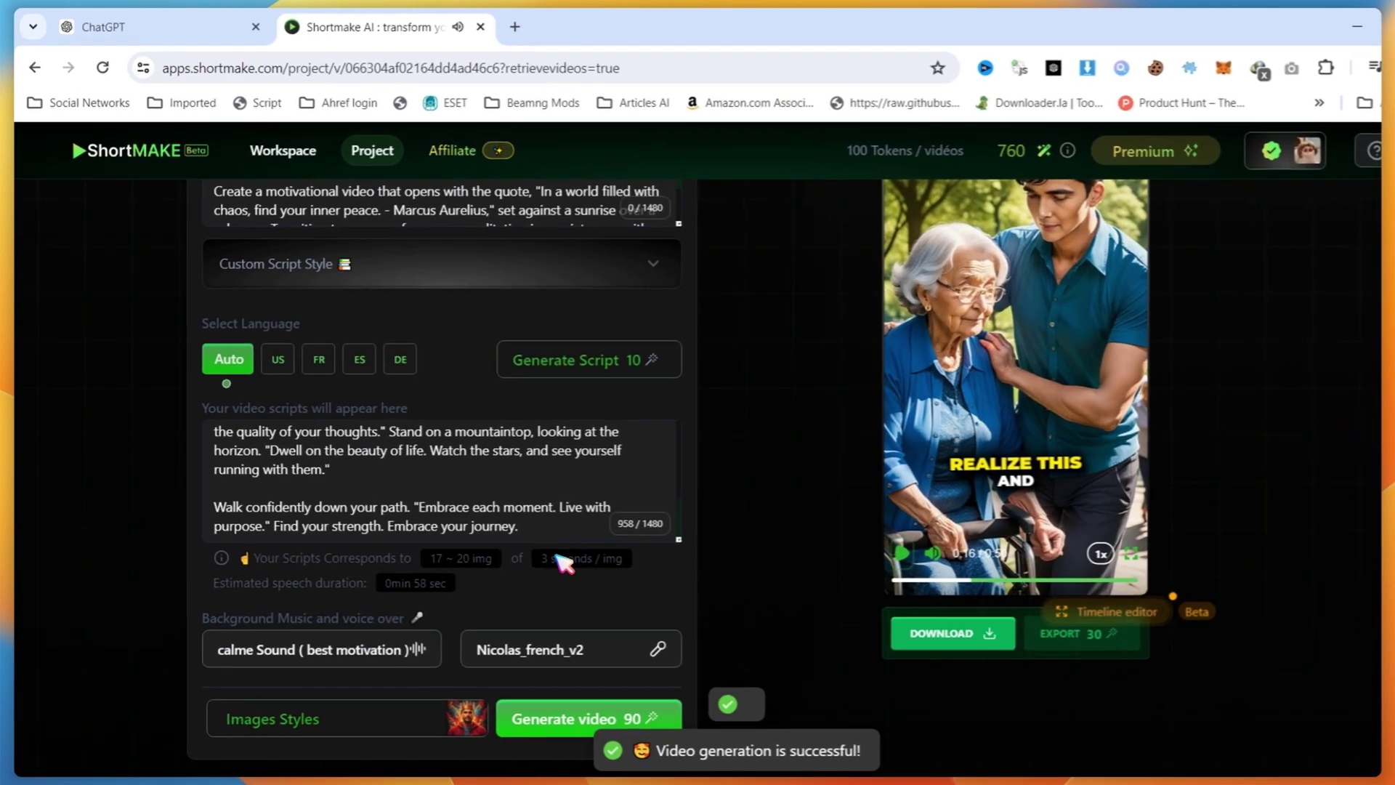
pyautogui.scroll(2, 537, 532)
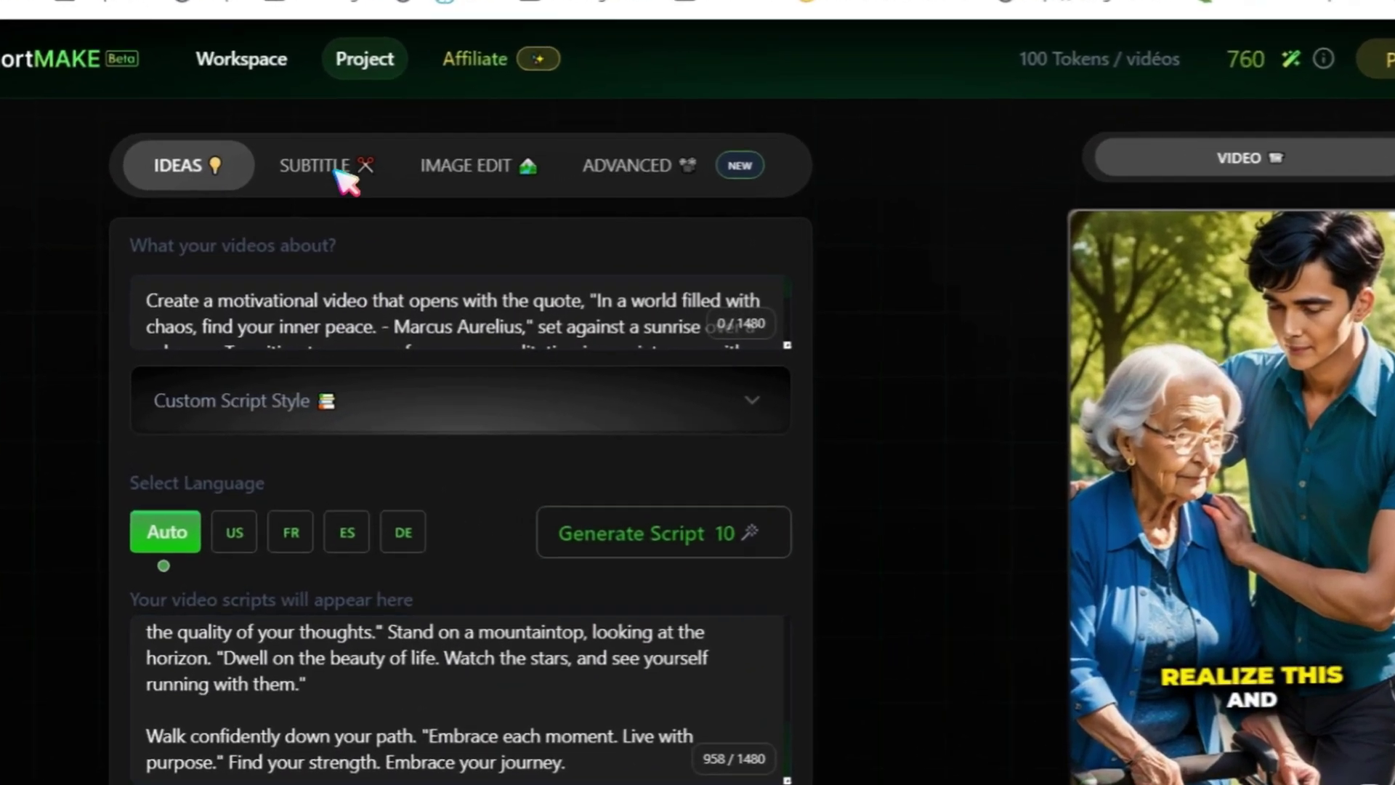
# Step: Apply the DEFAULT_OSU subtitle template and show the EDIT SUBTITLE word-by-word transcription
pyautogui.click(335, 227)
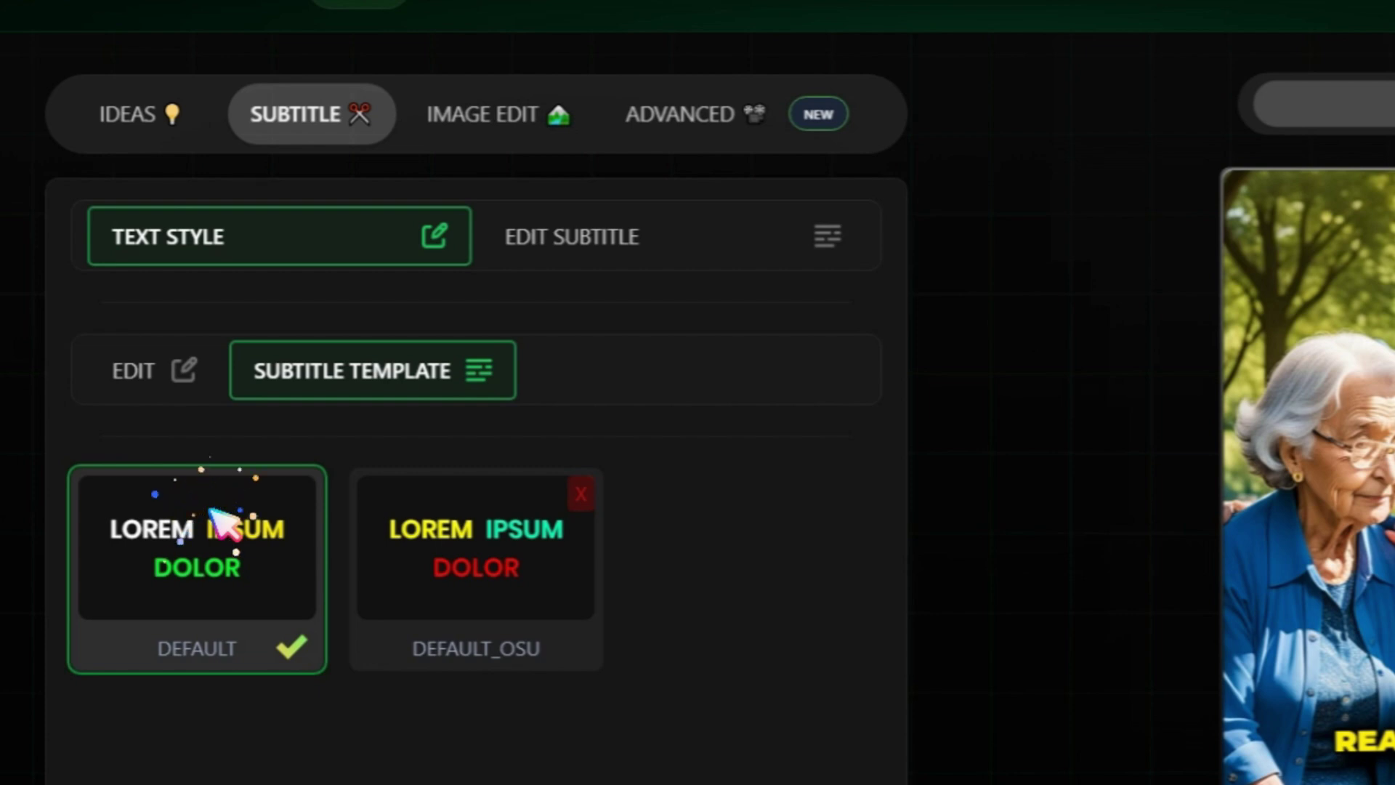
pyautogui.click(443, 541)
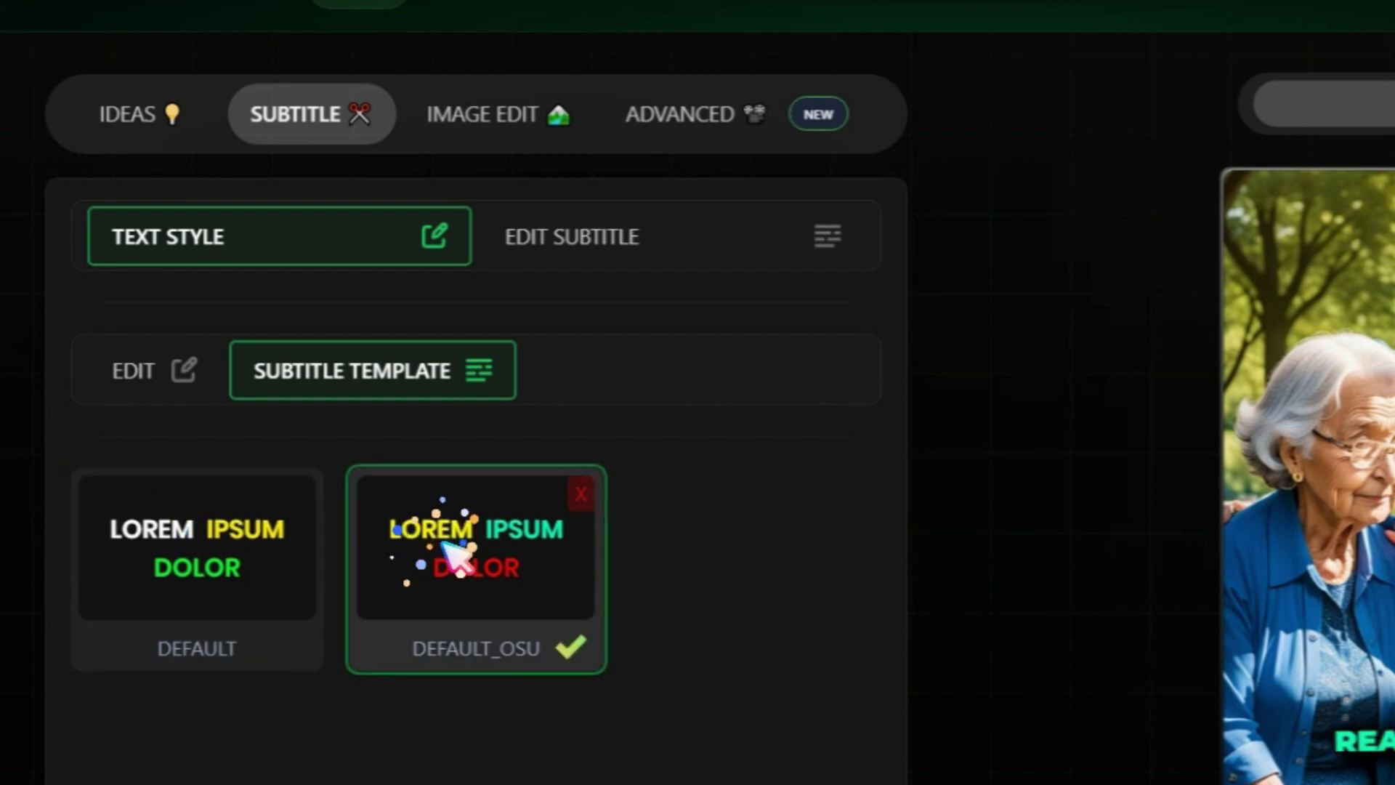
pyautogui.click(654, 226)
pyautogui.scroll(-8, 507, 623)
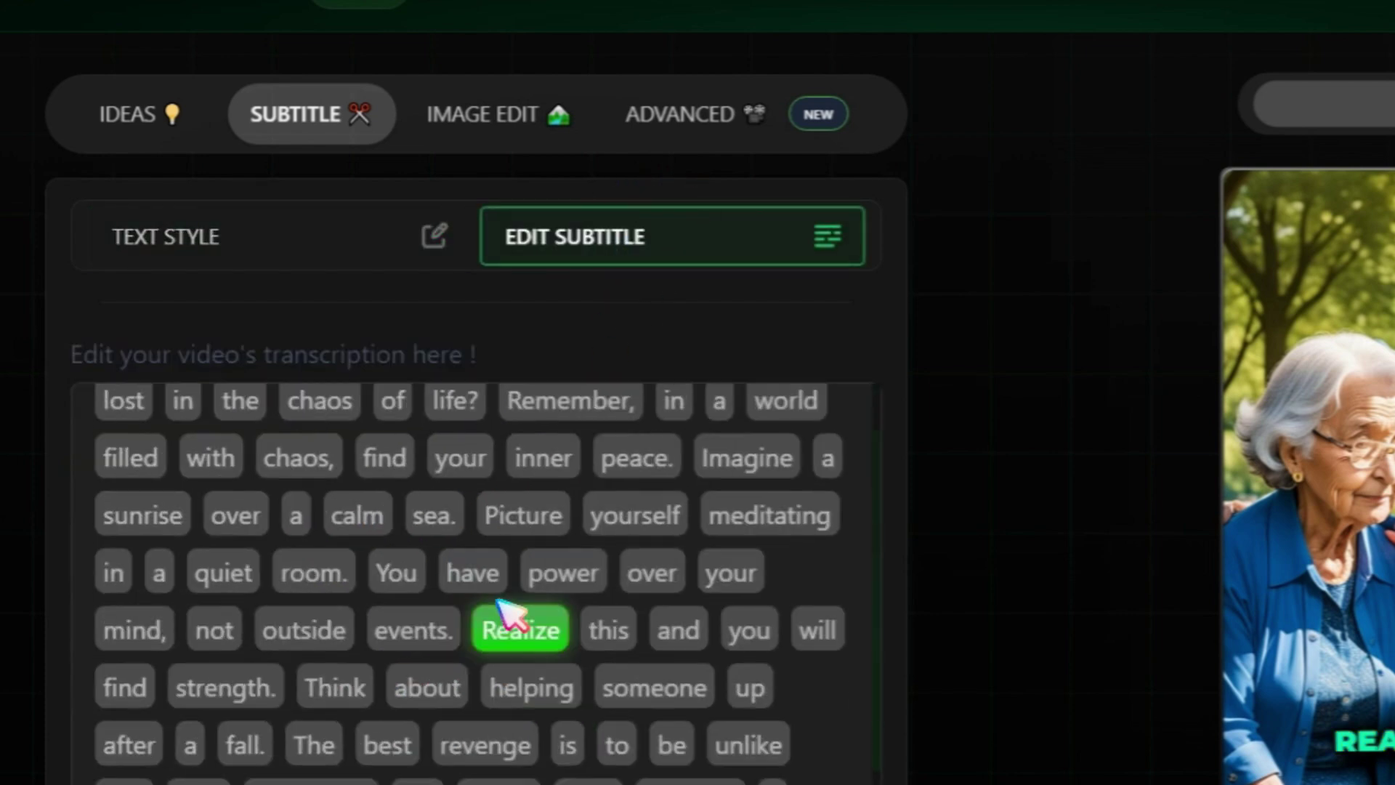
pyautogui.scroll(2, 509, 705)
pyautogui.scroll(6, 512, 697)
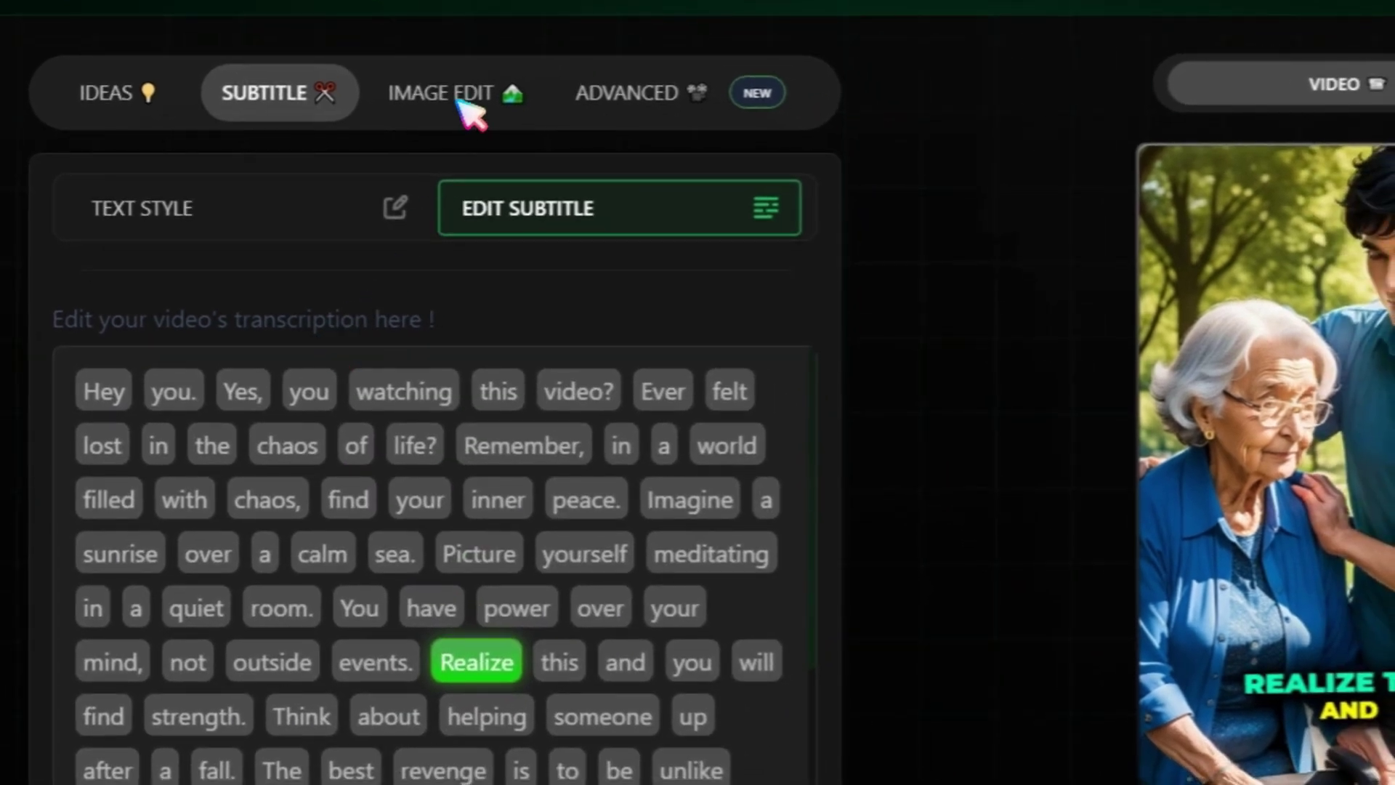
# Step: Switch card 1's image style to Fantasy Art and generate a new image for it
pyautogui.click(458, 99)
pyautogui.moveTo(467, 420)
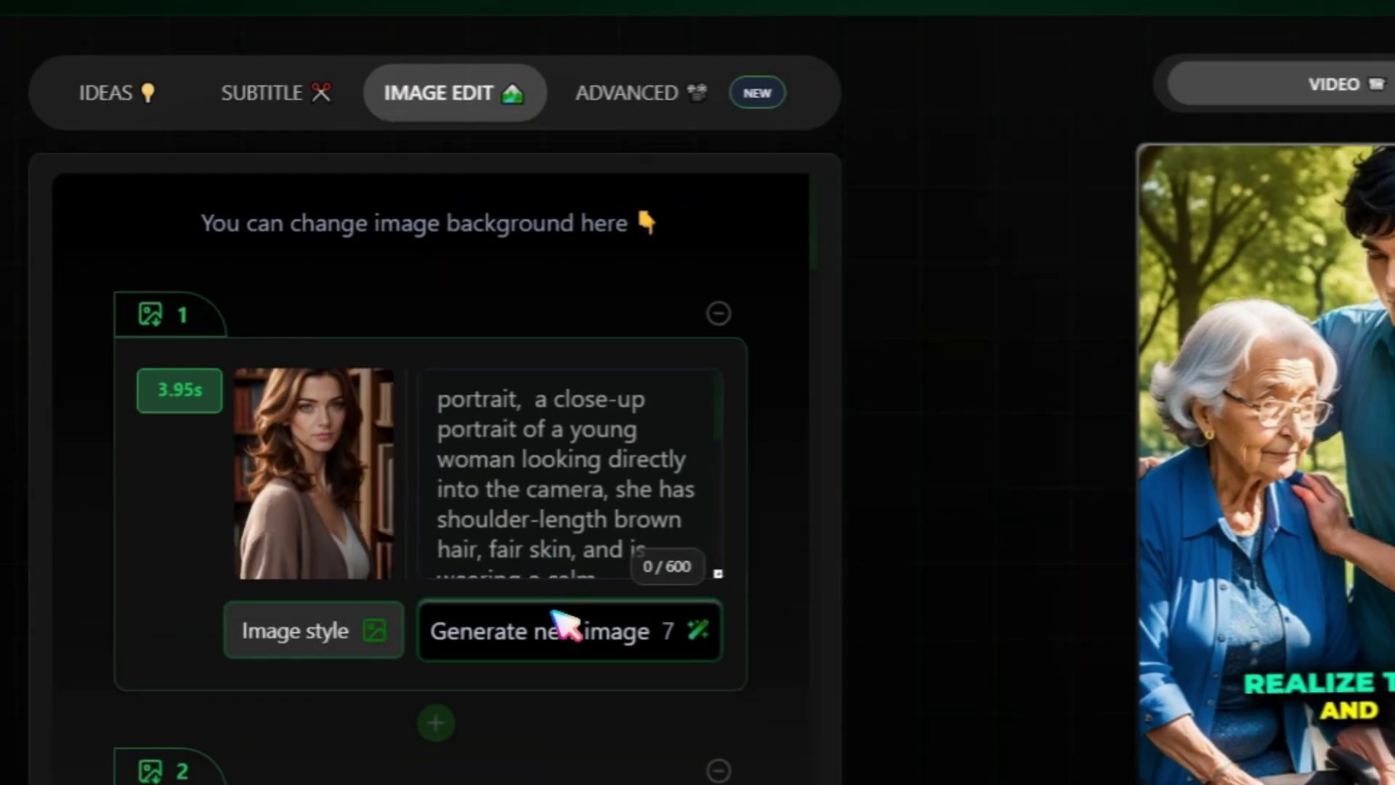
pyautogui.click(542, 645)
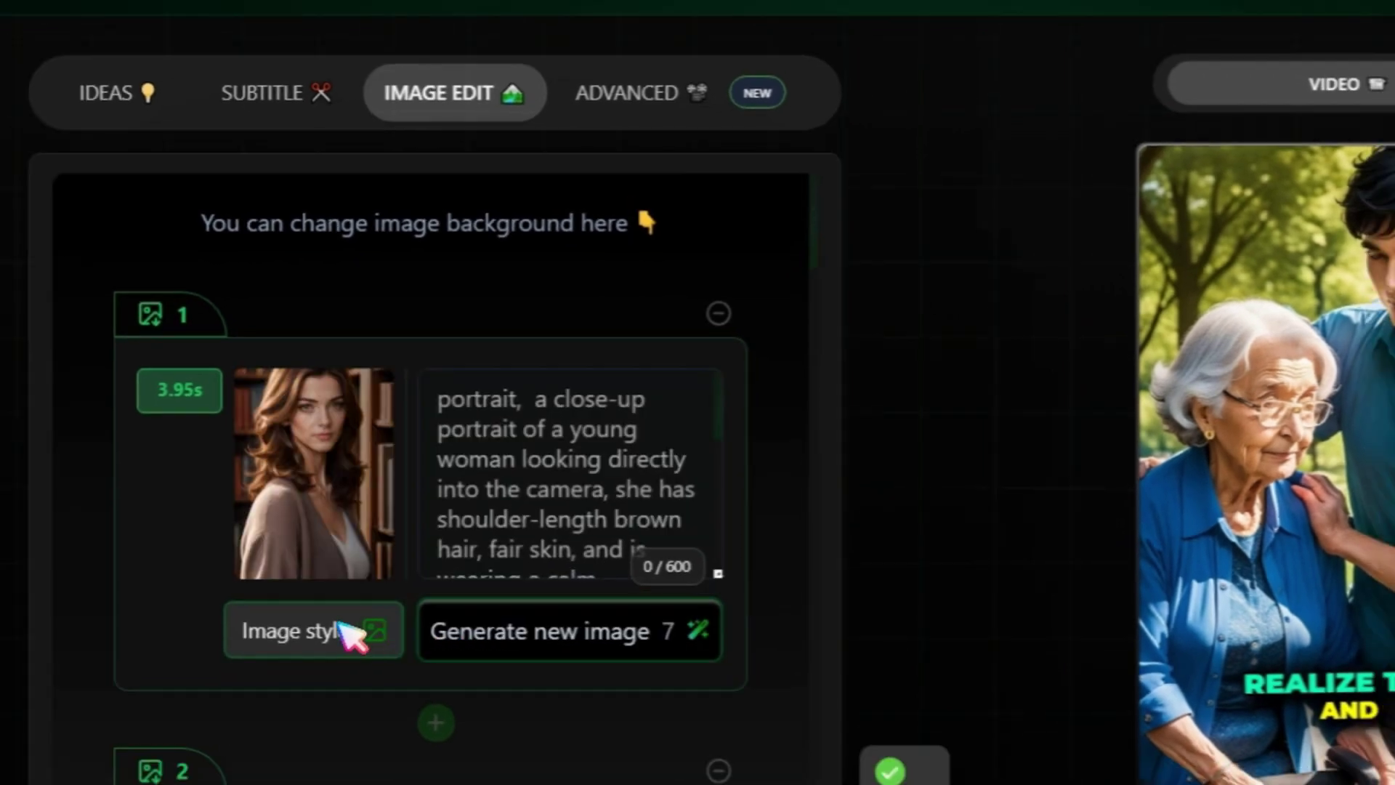
pyautogui.click(341, 626)
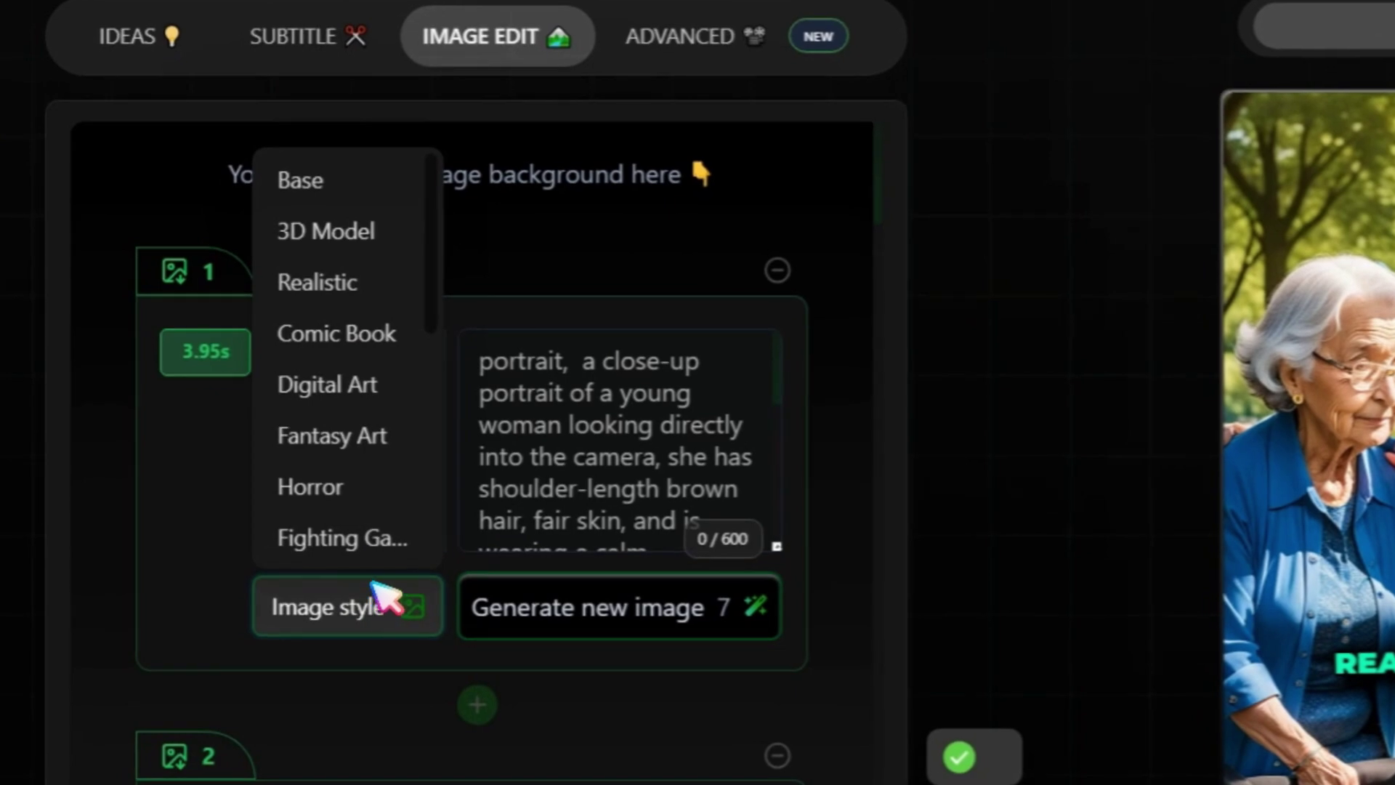
pyautogui.click(370, 440)
pyautogui.click(577, 616)
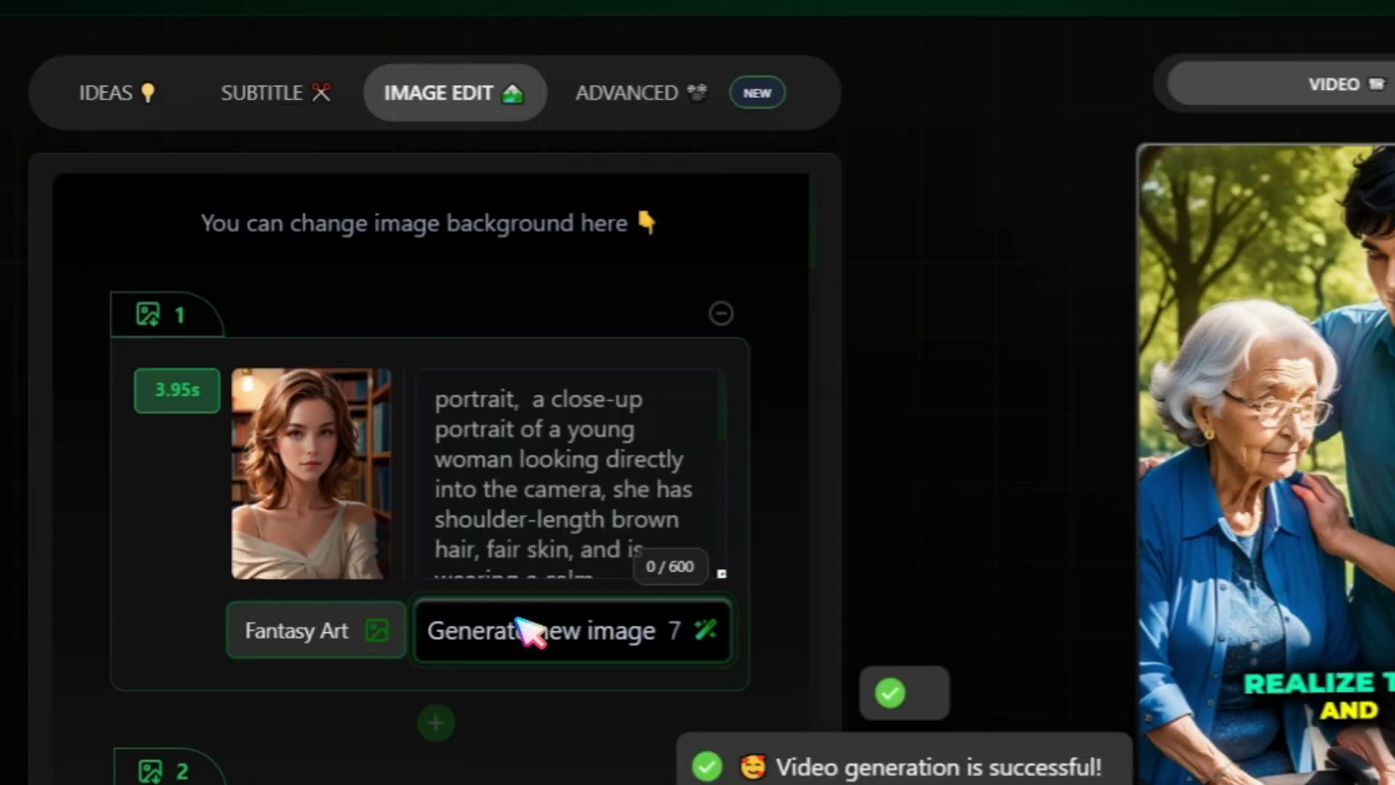
pyautogui.scroll(-3, 499, 536)
pyautogui.scroll(-10, 522, 741)
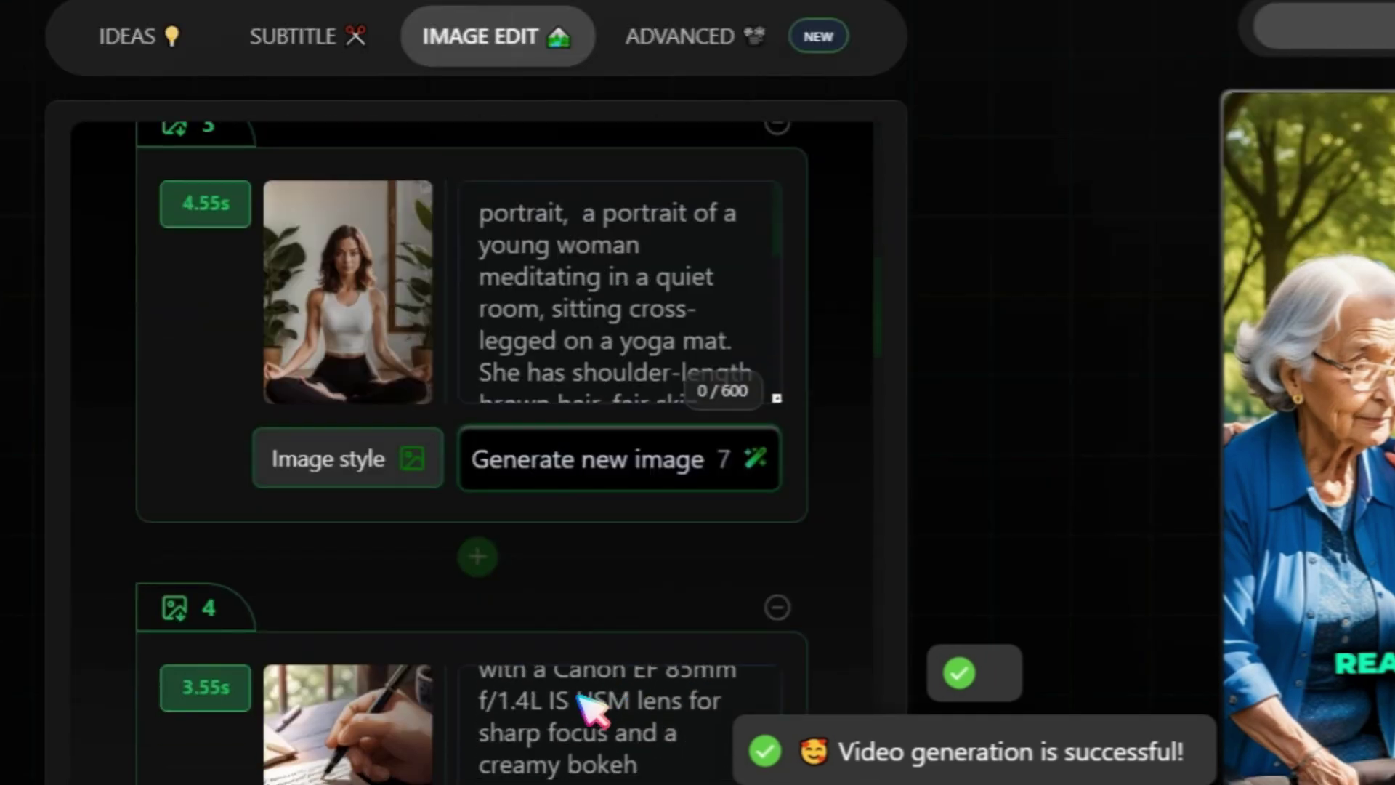
pyautogui.scroll(-13, 494, 745)
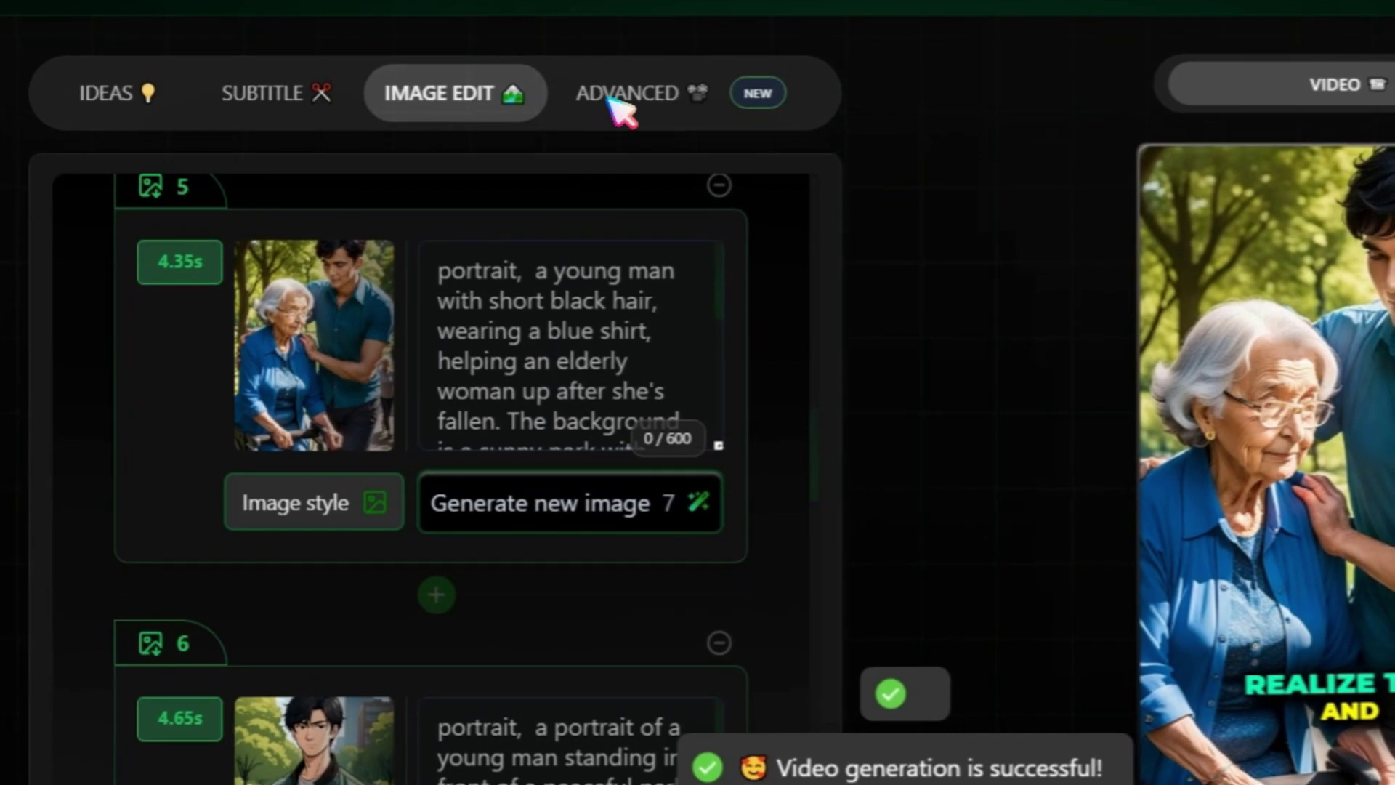
pyautogui.click(614, 96)
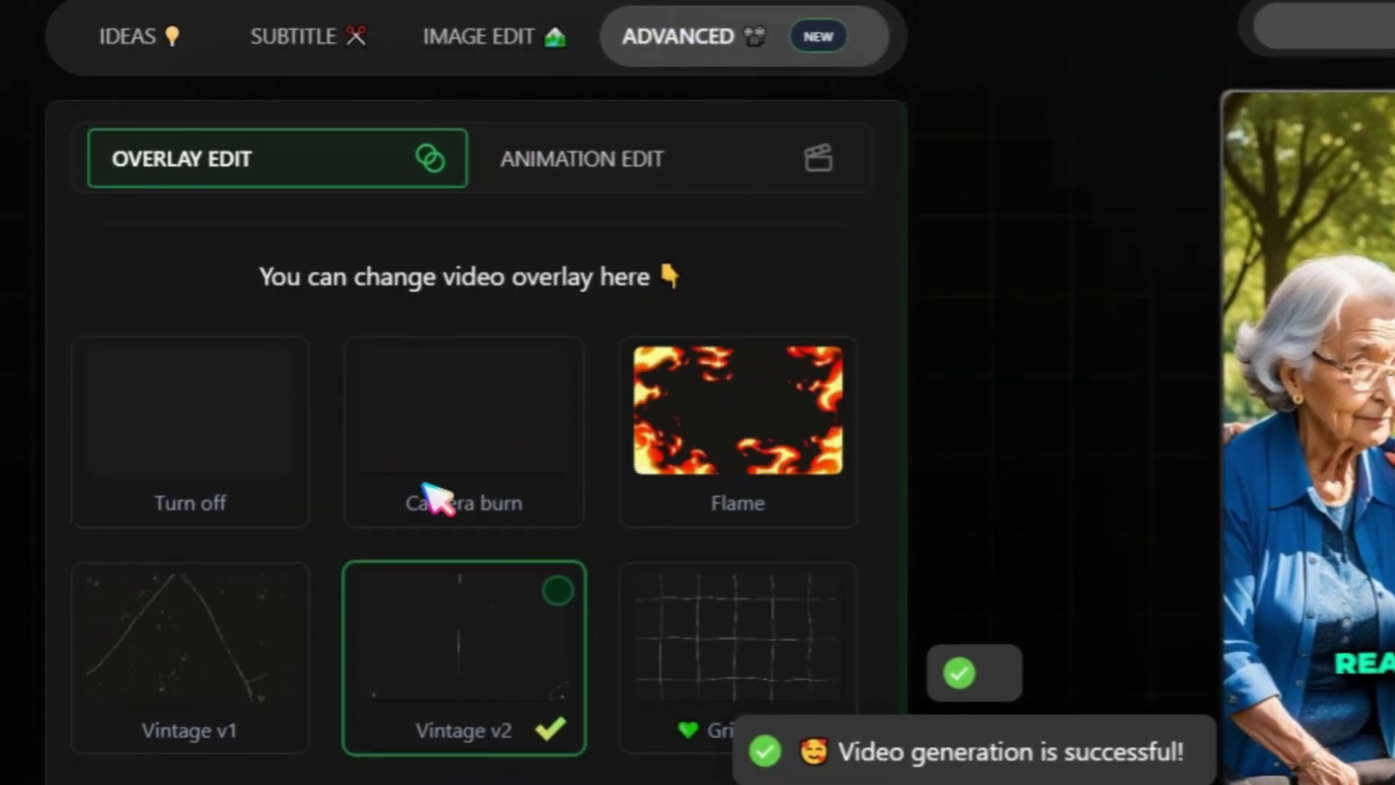
# Step: Browse the Overlay Edit grid with Vintage v2 applied, then check the Animation Edit options
pyautogui.scroll(-7, 440, 534)
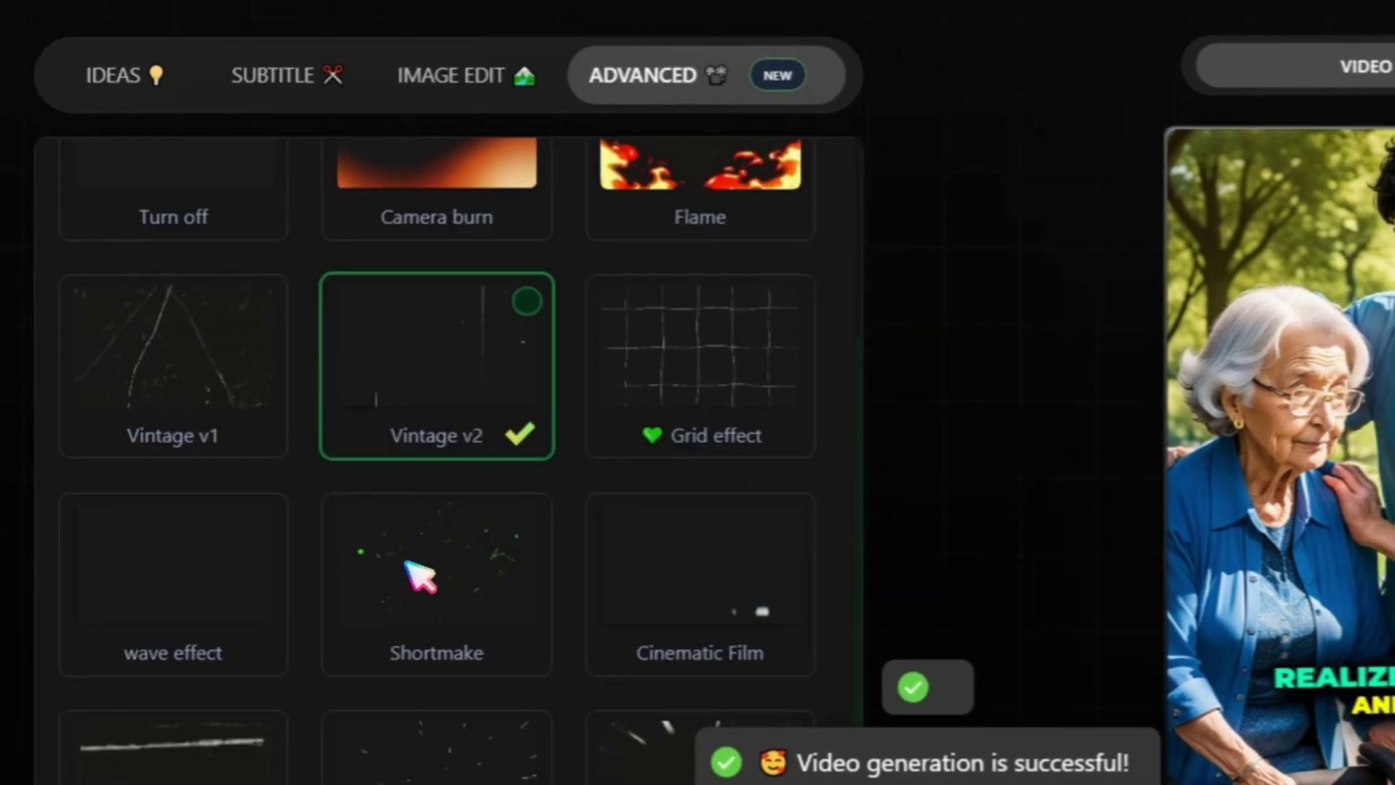
pyautogui.scroll(-3, 330, 756)
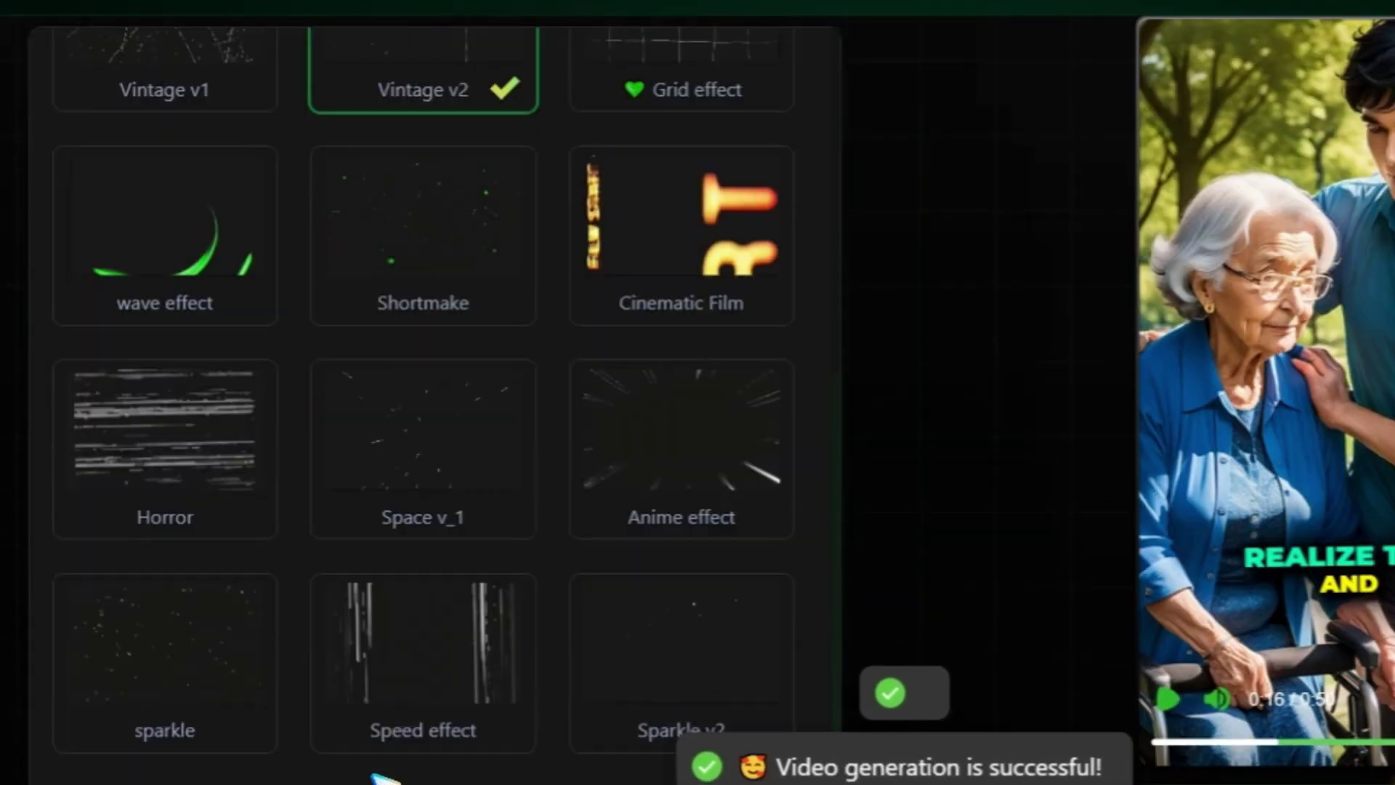
pyautogui.scroll(6, 364, 774)
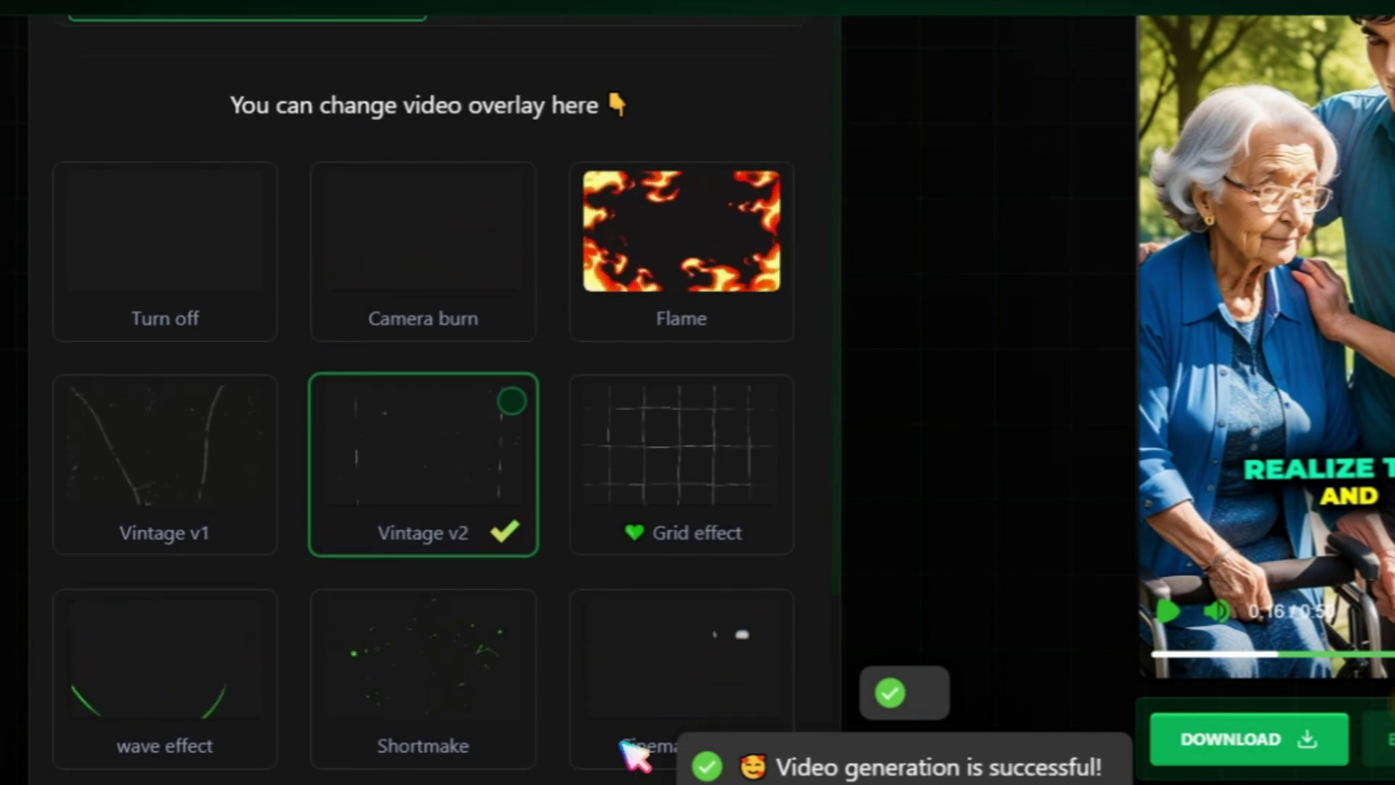
pyautogui.scroll(3, 399, 603)
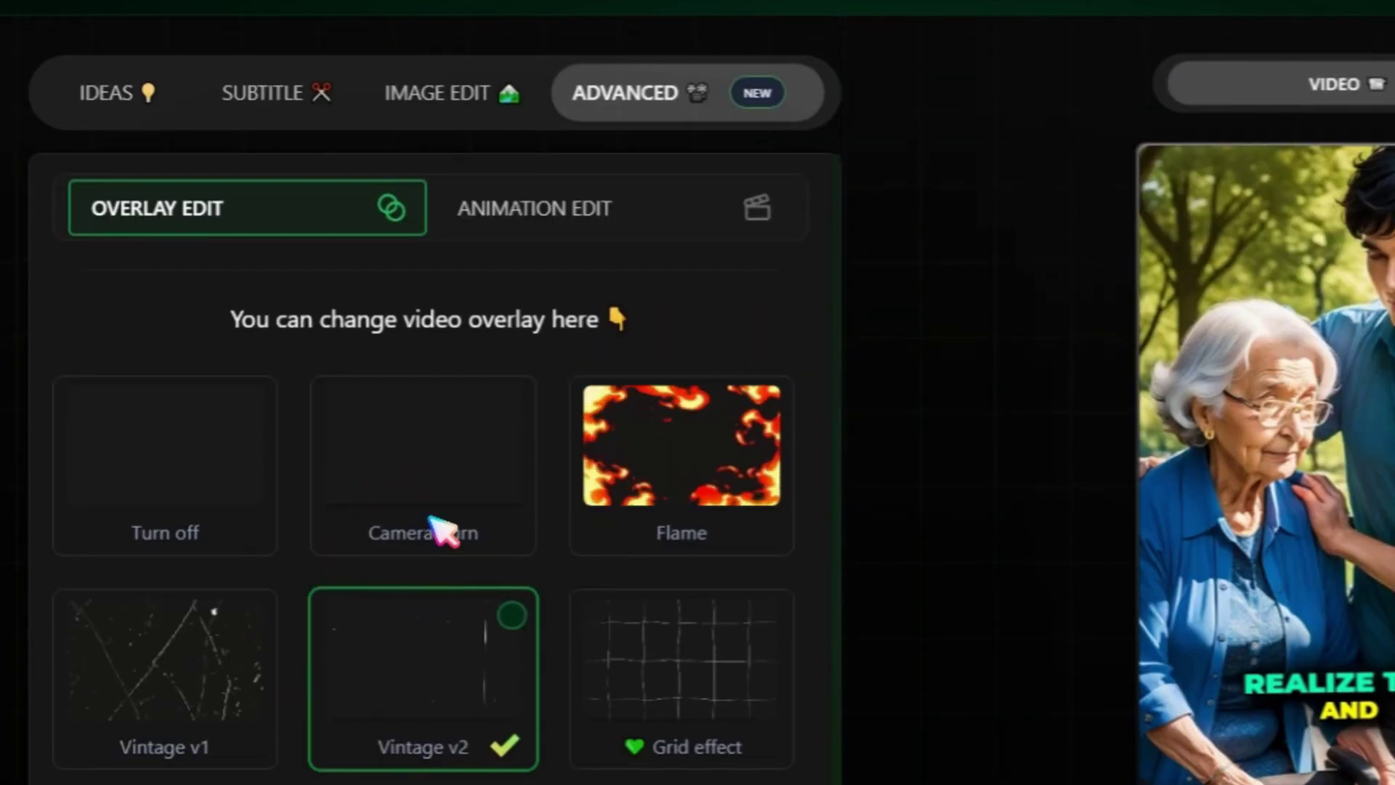
pyautogui.click(545, 214)
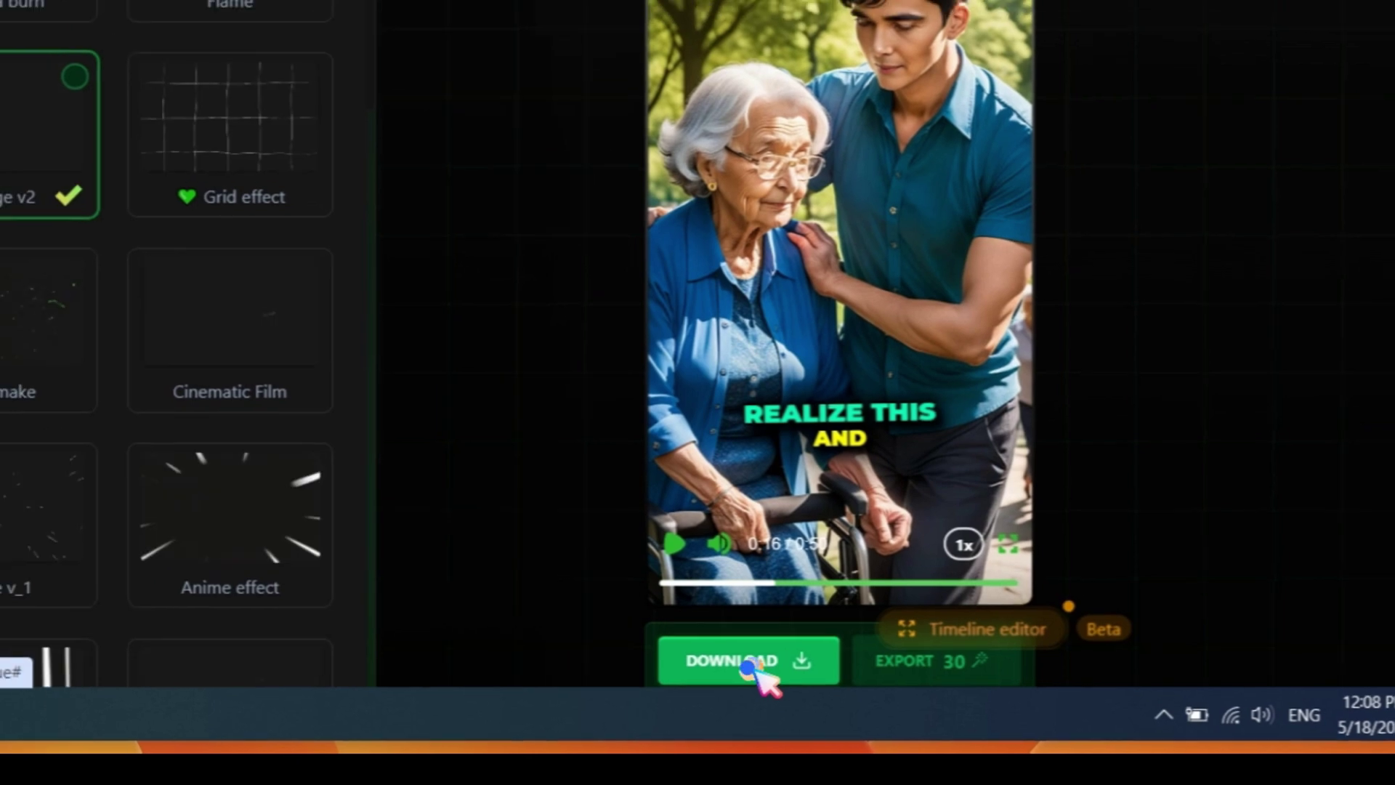
# Step: Download the finished video, then start a new project and scroll to the TikTok URL field
pyautogui.click(788, 691)
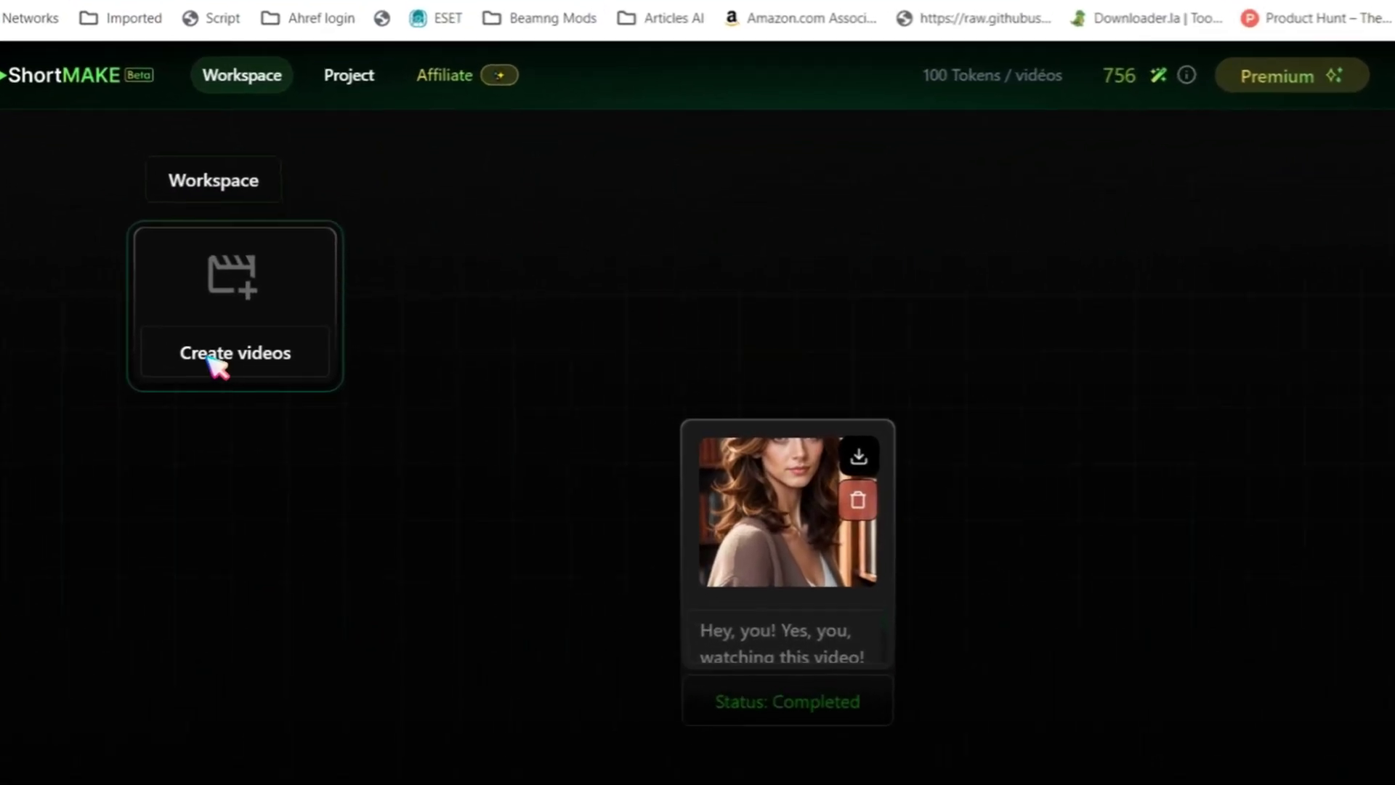
pyautogui.click(215, 356)
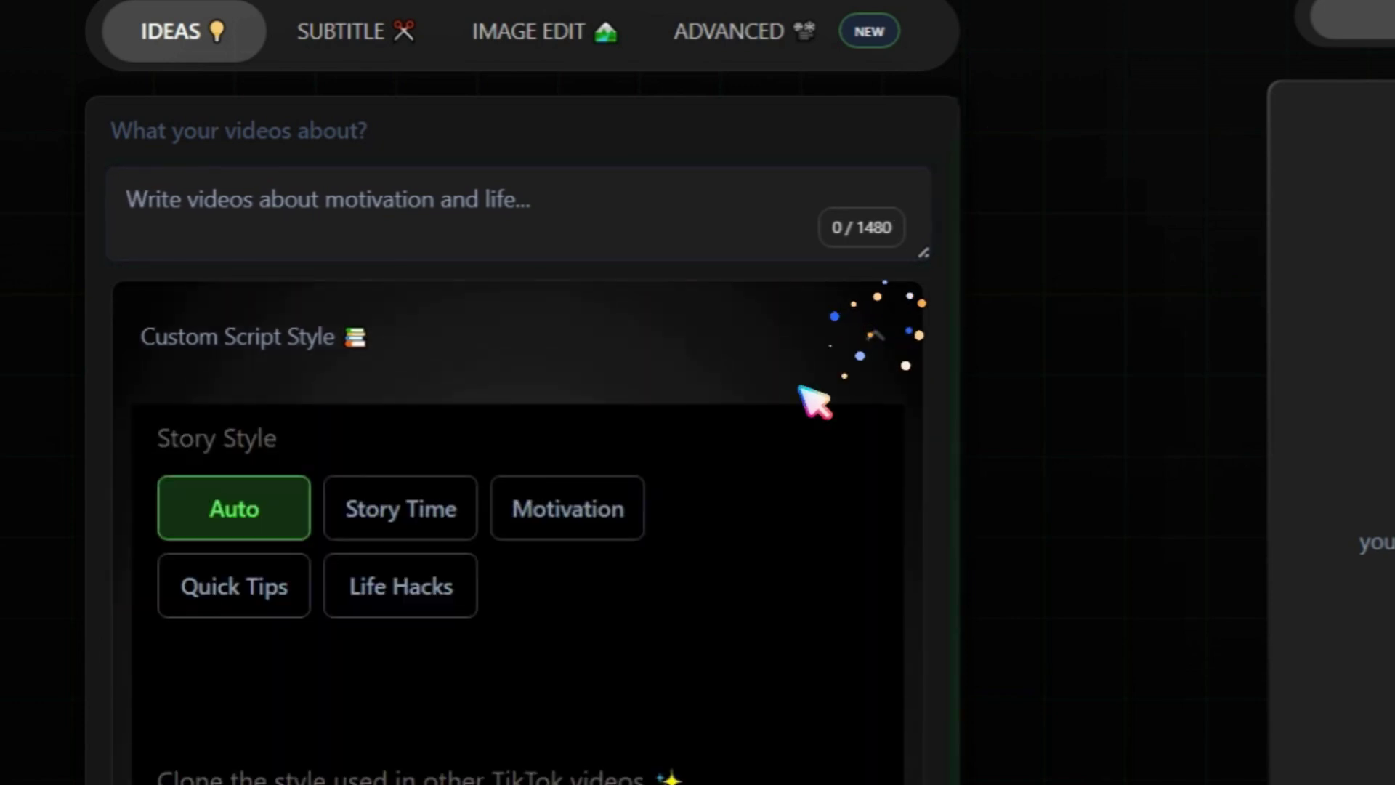
pyautogui.scroll(-2, 550, 636)
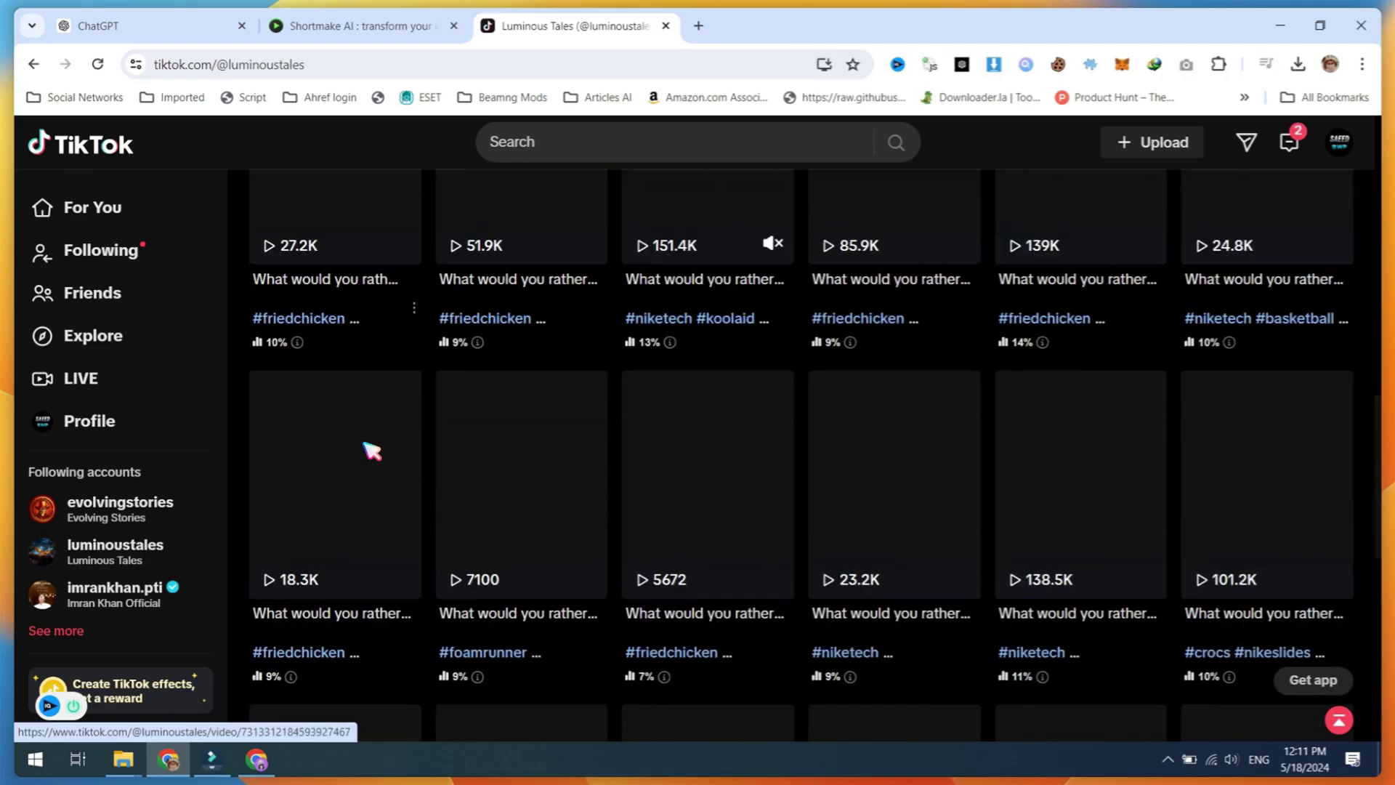
pyautogui.scroll(-5, 372, 451)
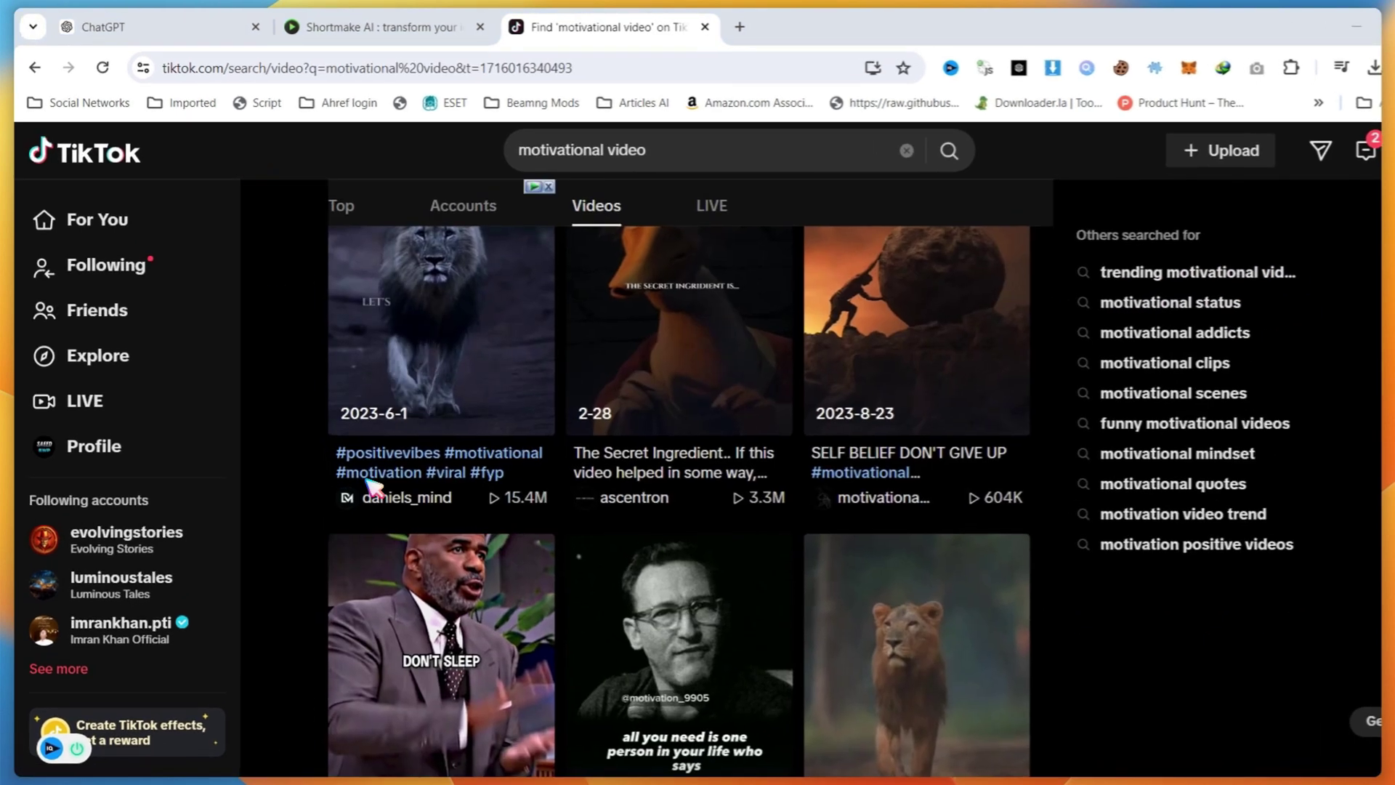
# Step: Open the lion motivational TikTok video, pause it, copy its link, and return to ShortMake
pyautogui.click(378, 425)
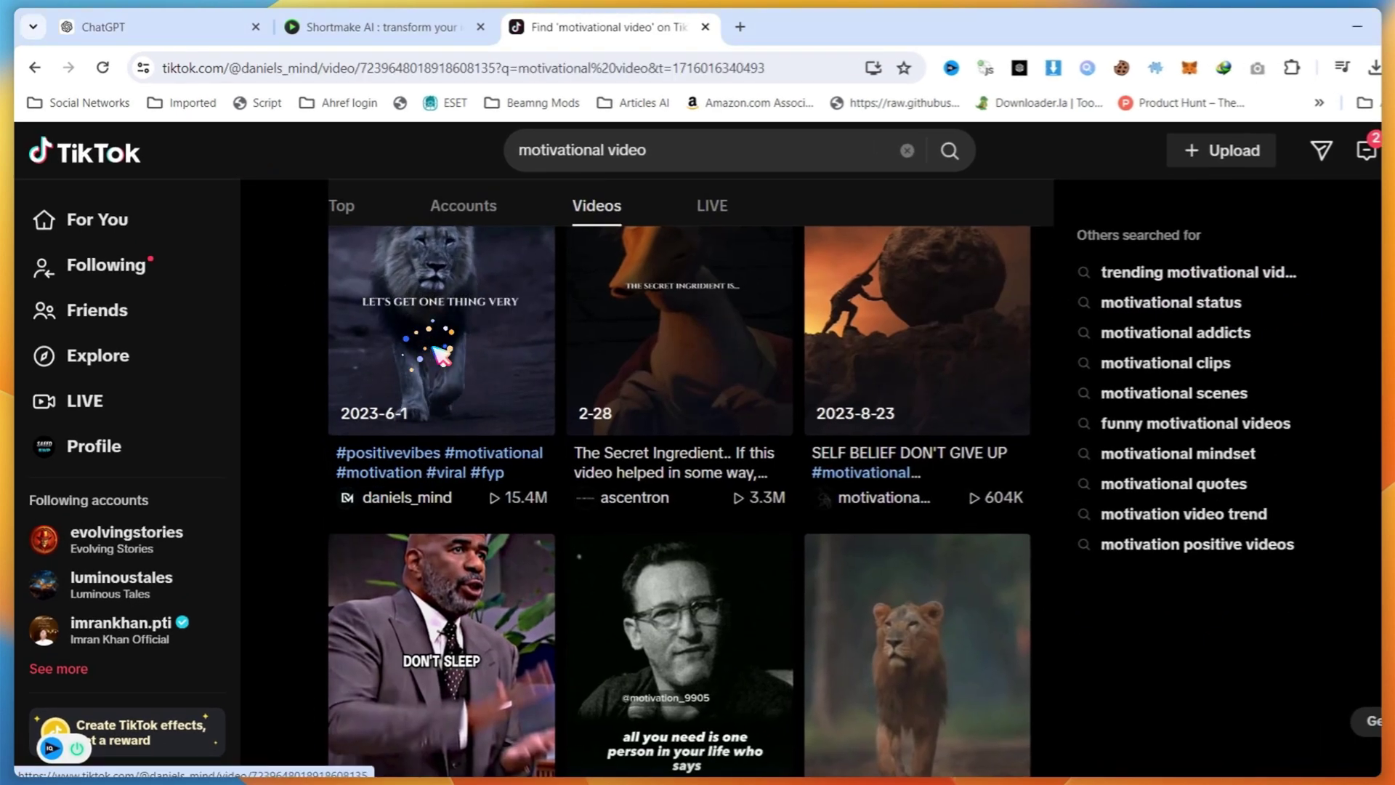
pyautogui.click(371, 598)
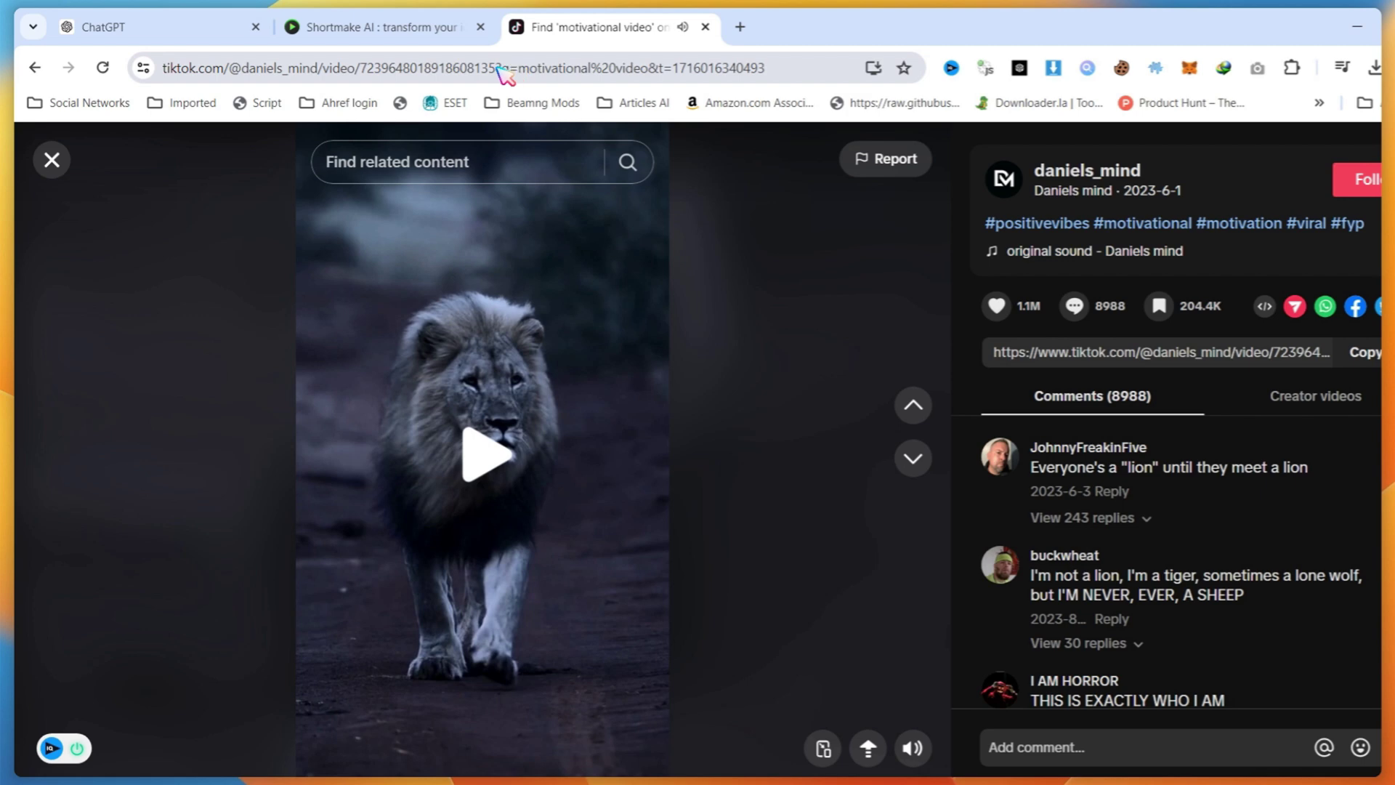
pyautogui.moveTo(499, 67); pyautogui.dragTo(467, 67)
pyautogui.rightClick(247, 69)
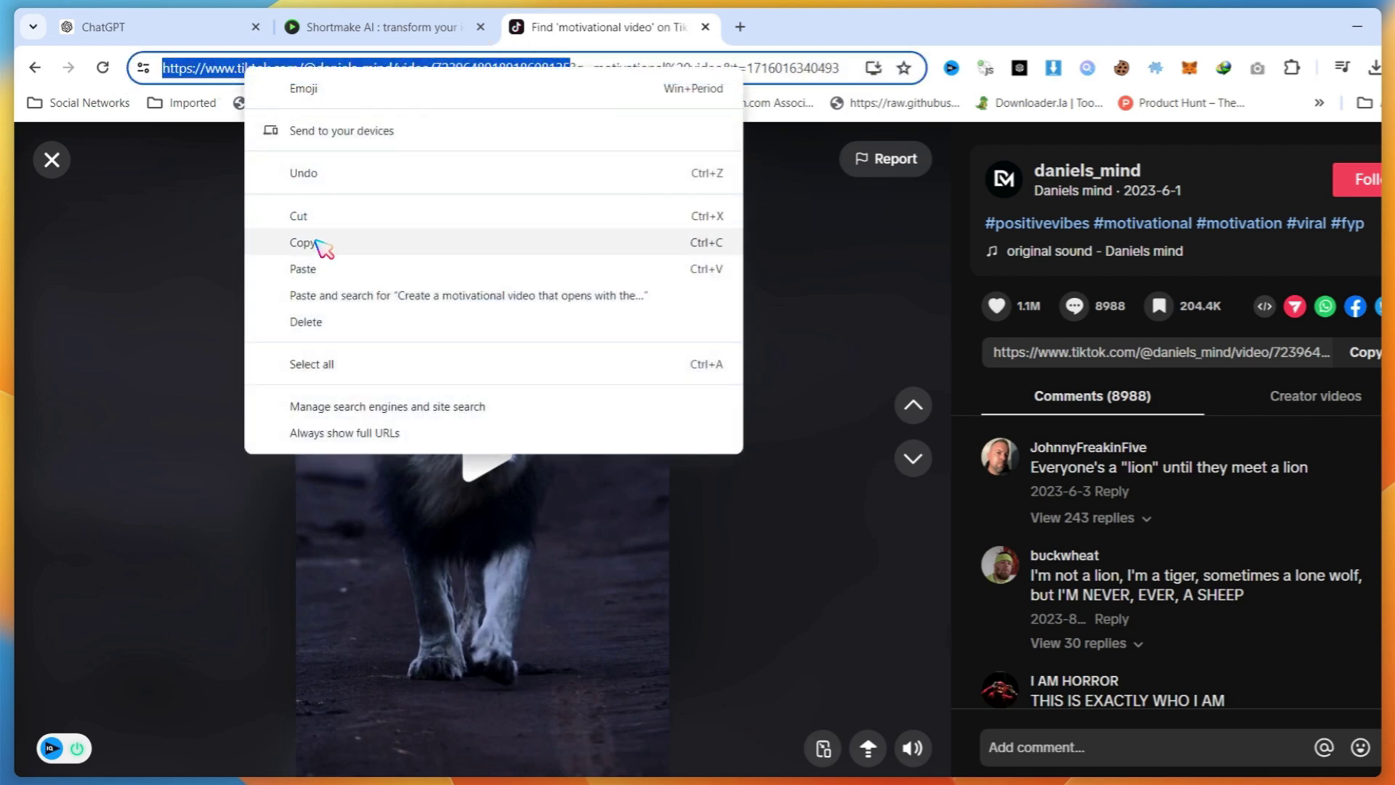
pyautogui.click(320, 241)
pyautogui.click(367, 27)
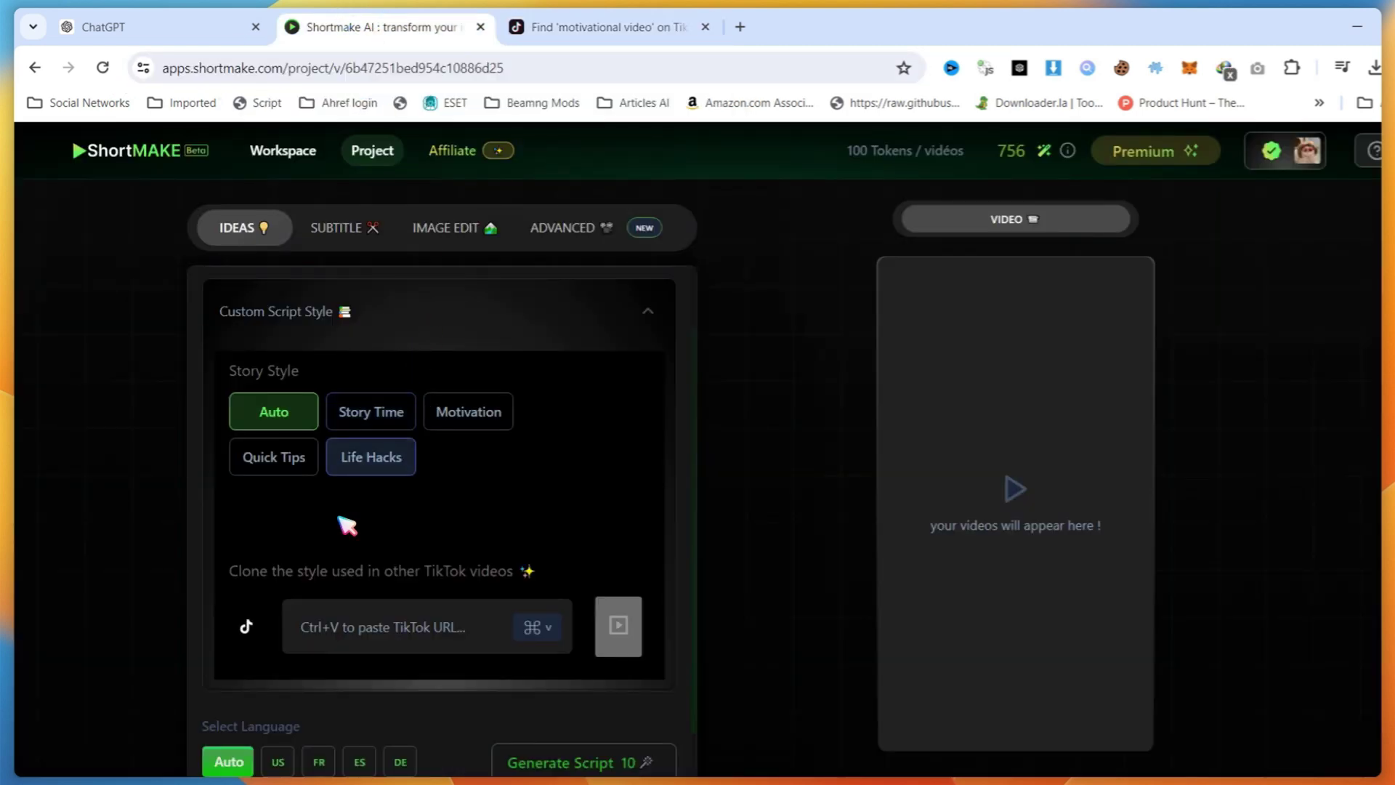
# Step: Paste the lion TikTok link to clone, choose Motivation, paste the subject, and generate the script
pyautogui.rightClick(378, 625)
pyautogui.click(451, 361)
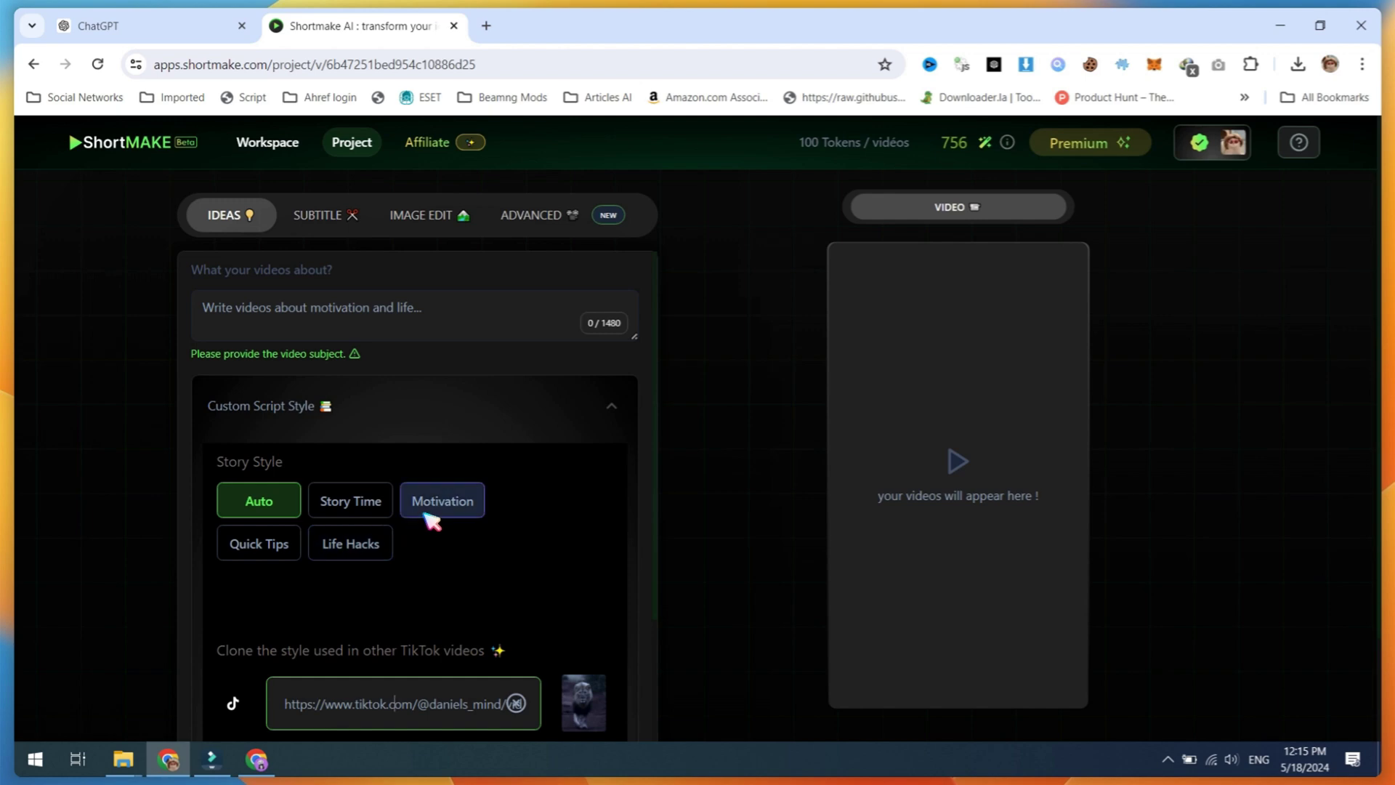
pyautogui.click(452, 511)
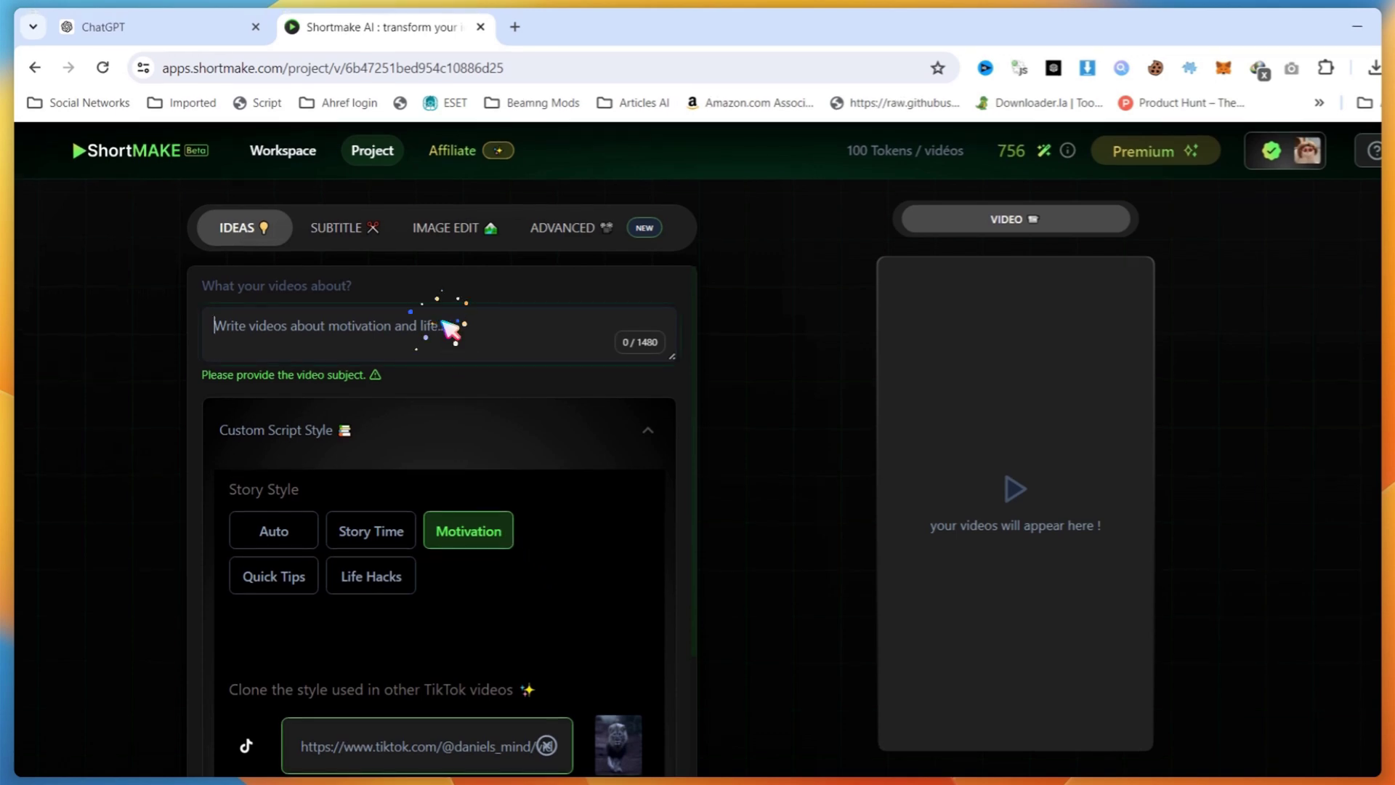
pyautogui.hotkey('ctrl', 'v')
pyautogui.click(541, 476)
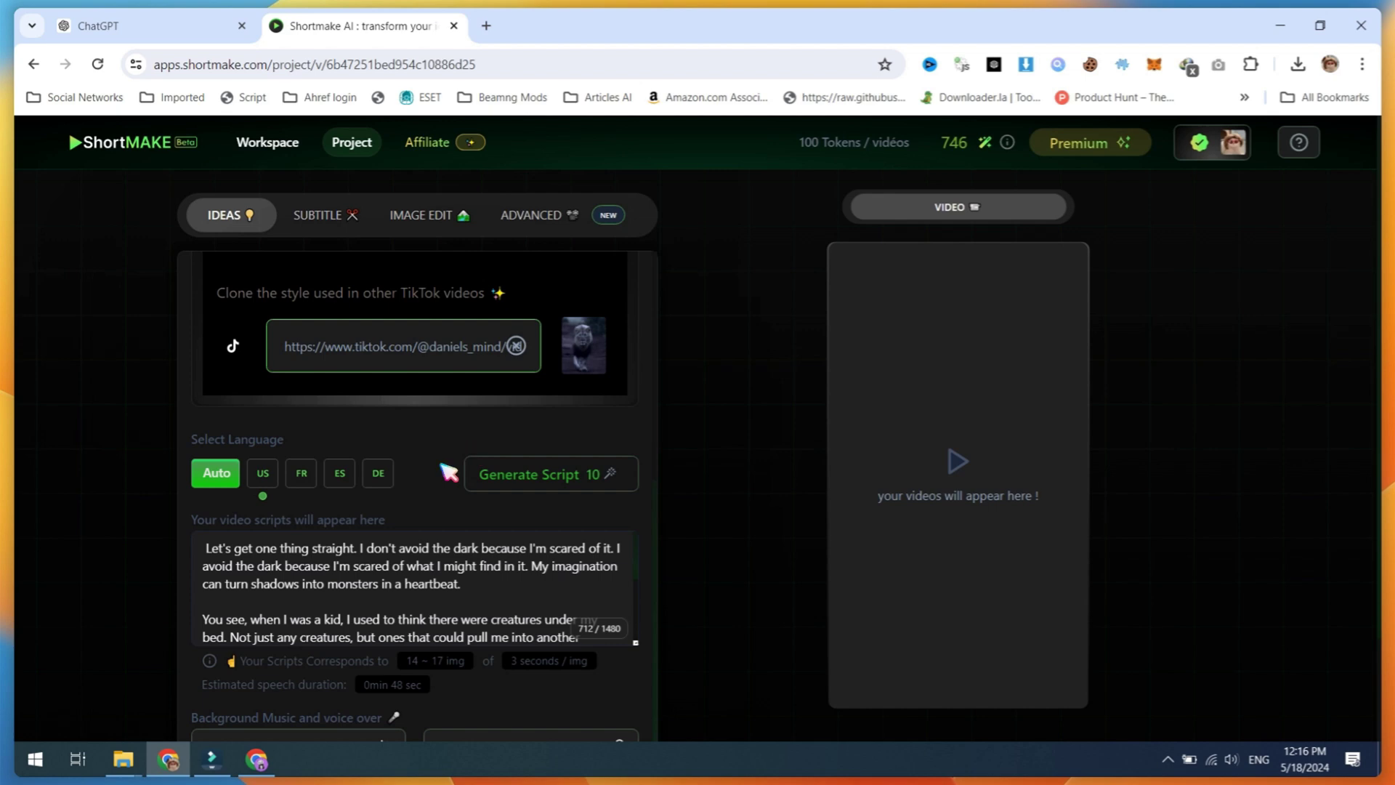
pyautogui.scroll(-3, 449, 473)
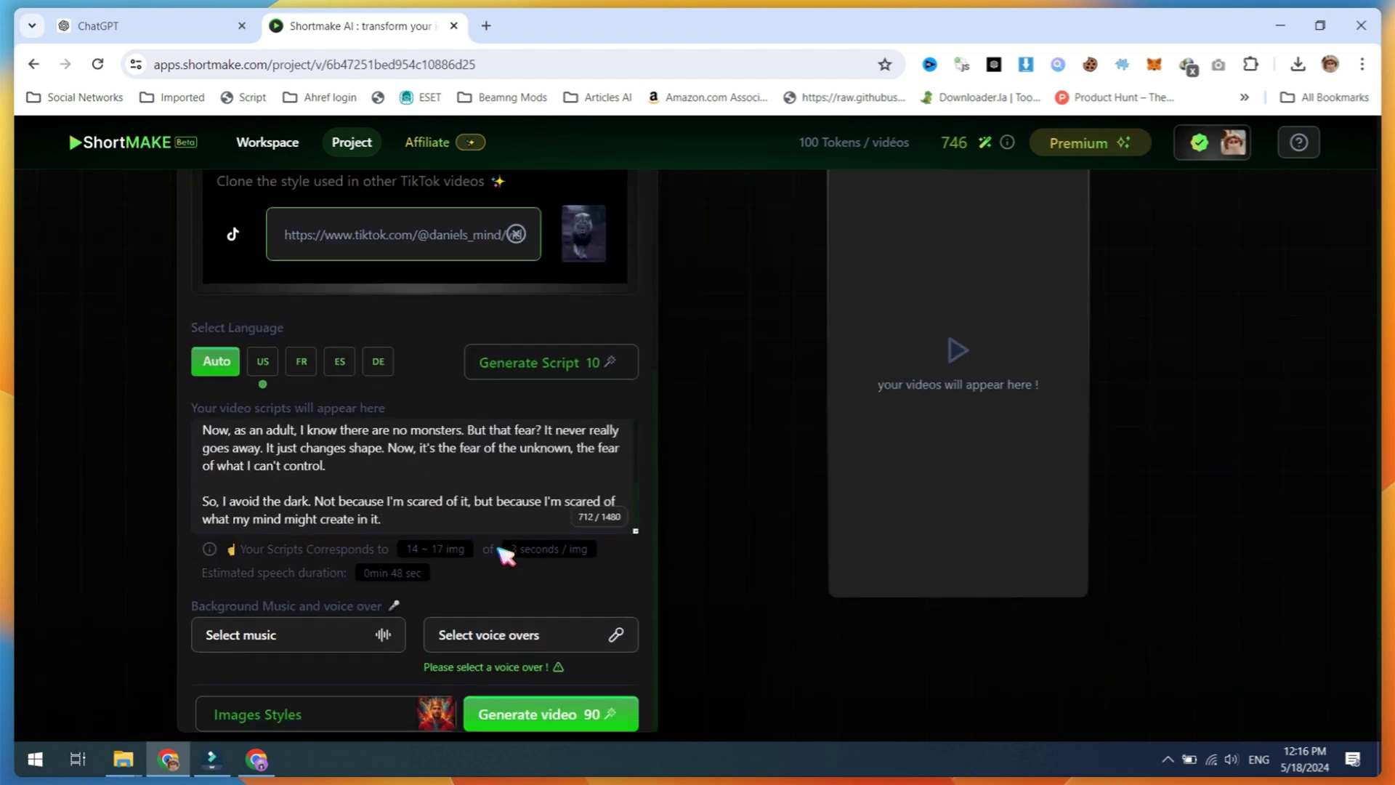
pyautogui.click(504, 629)
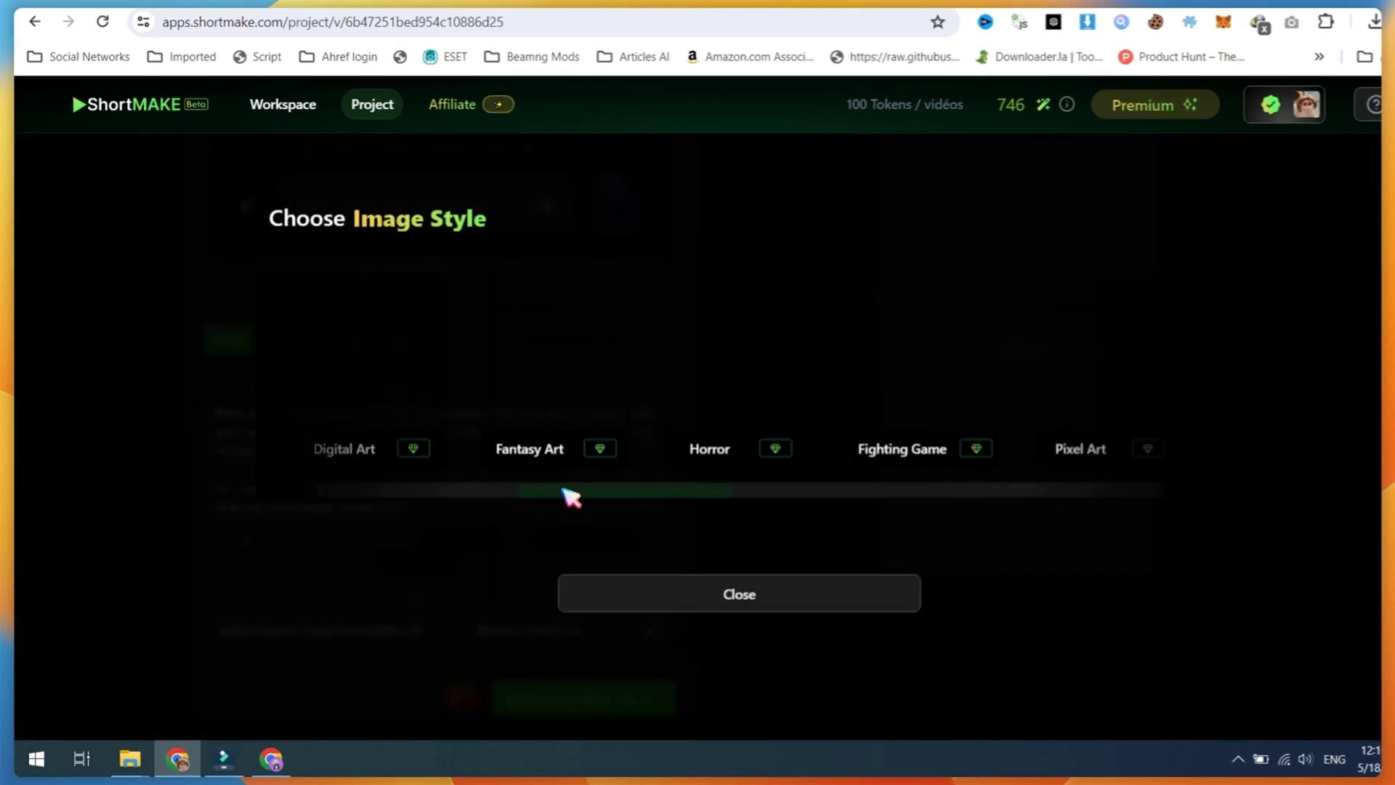